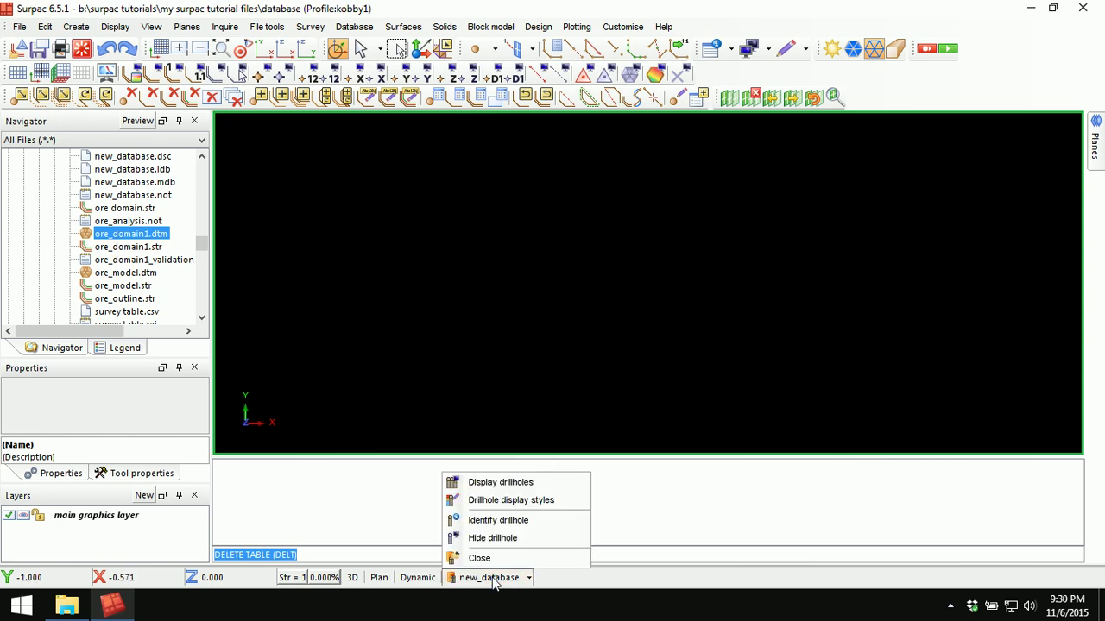
Step: Display all drillholes of the new_database database with the default trace style and no query constraint
click(528, 482)
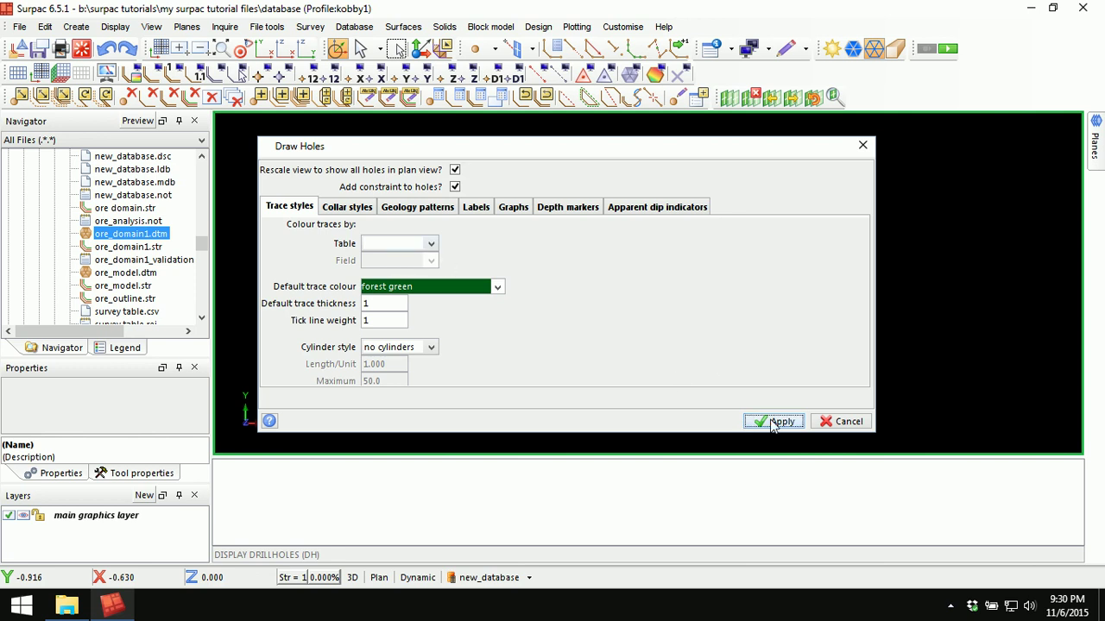
click(777, 421)
click(684, 377)
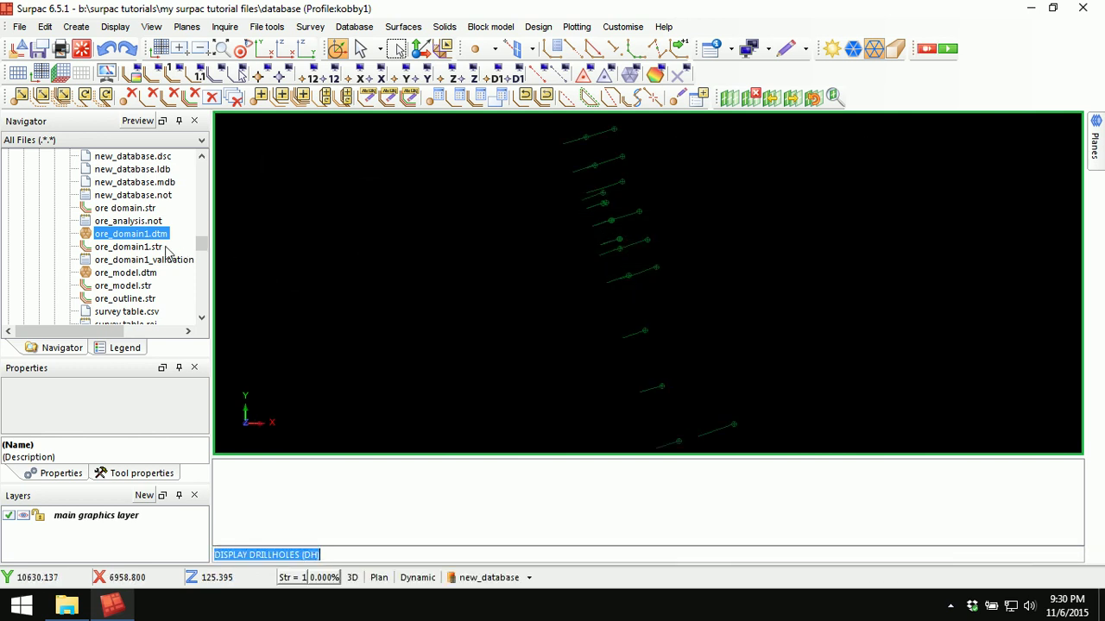
Step: Load the ore_domain1.dtm solid together with the drillholes and inspect where they intersect in 3D
drag(134, 235, 415, 304)
middle_drag(414, 304, 515, 328)
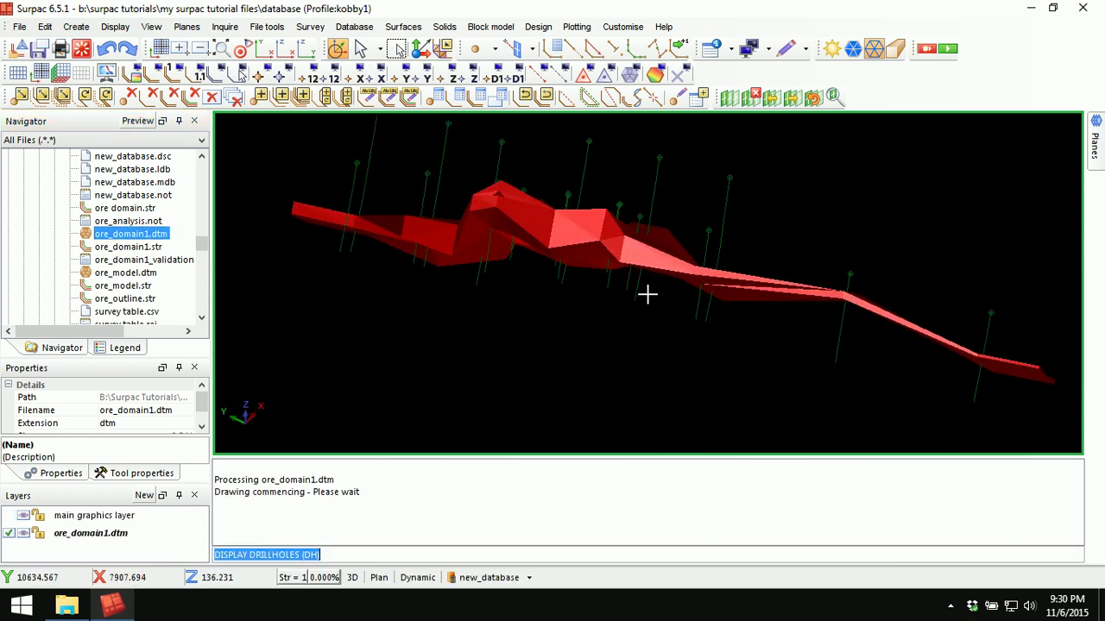
middle_drag(642, 290, 610, 298)
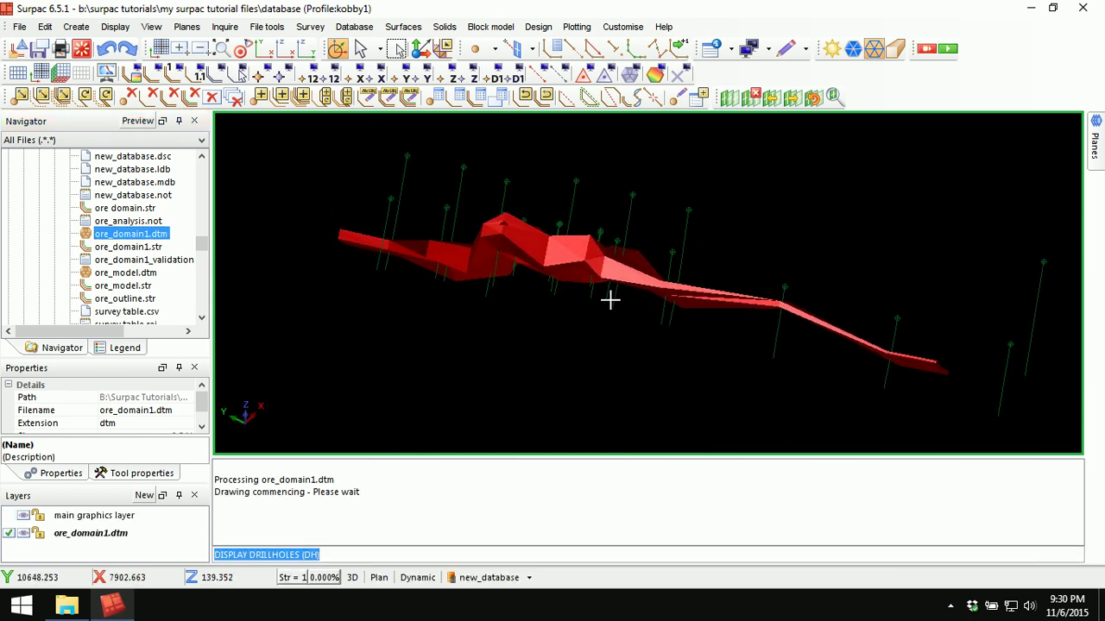
scroll(597, 260, up, 2)
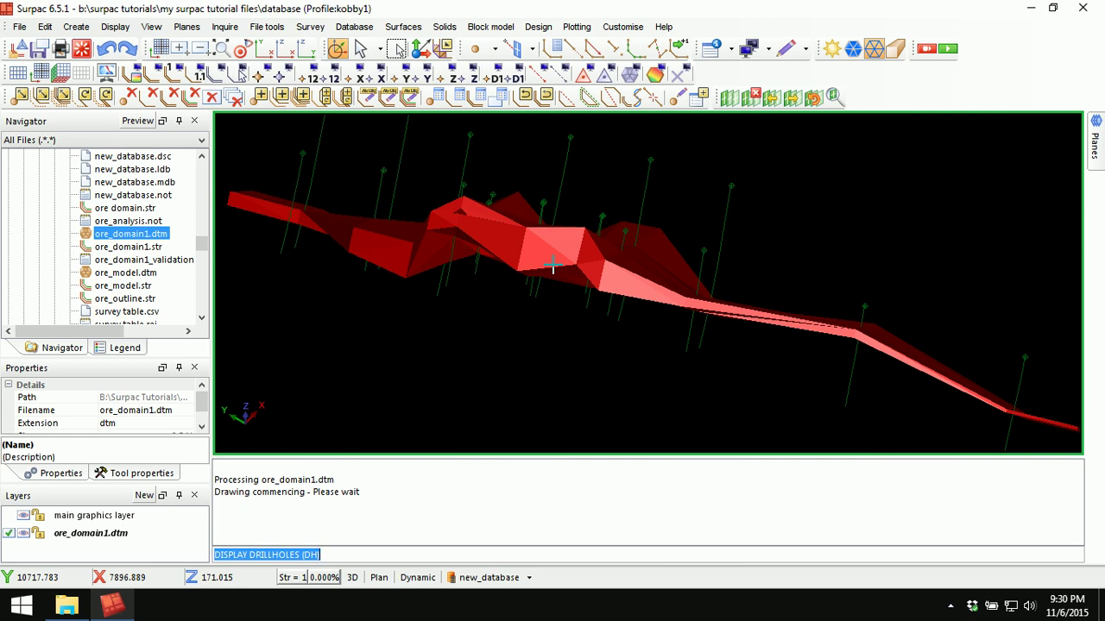
scroll(553, 266, down, 3)
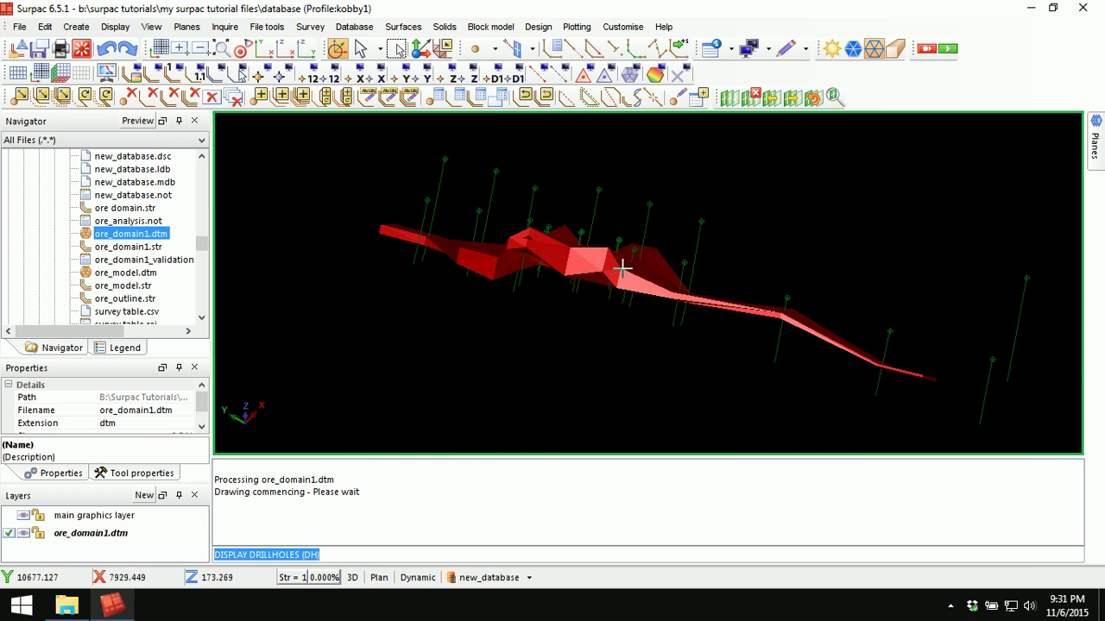
Step: Define a new database table named intersection with the interval type and no time dependence
click(354, 28)
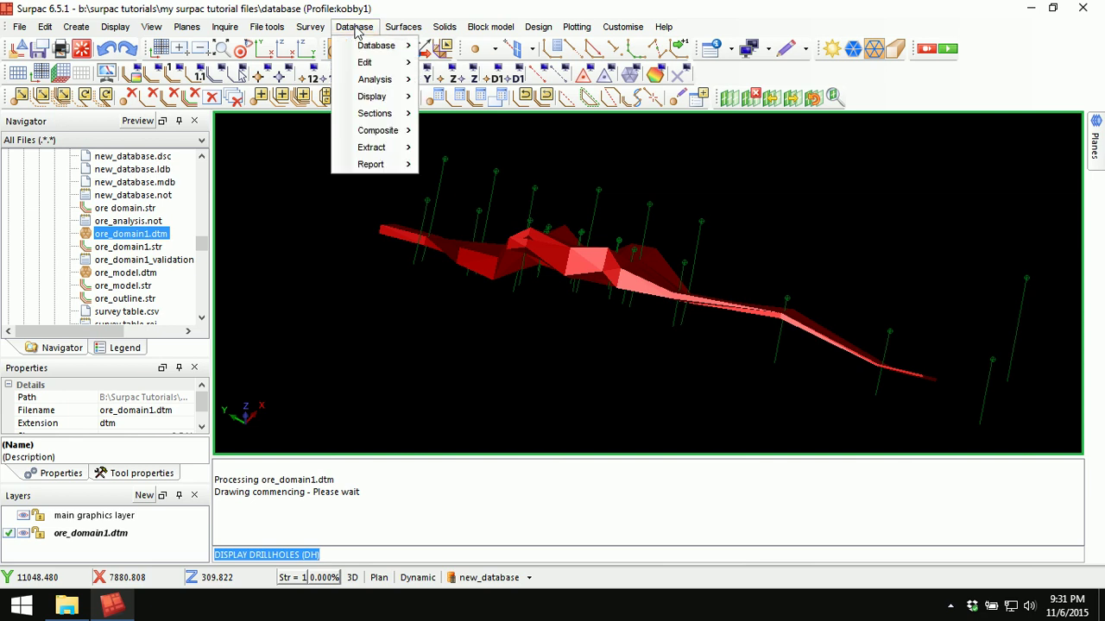
mouse_move(360, 45)
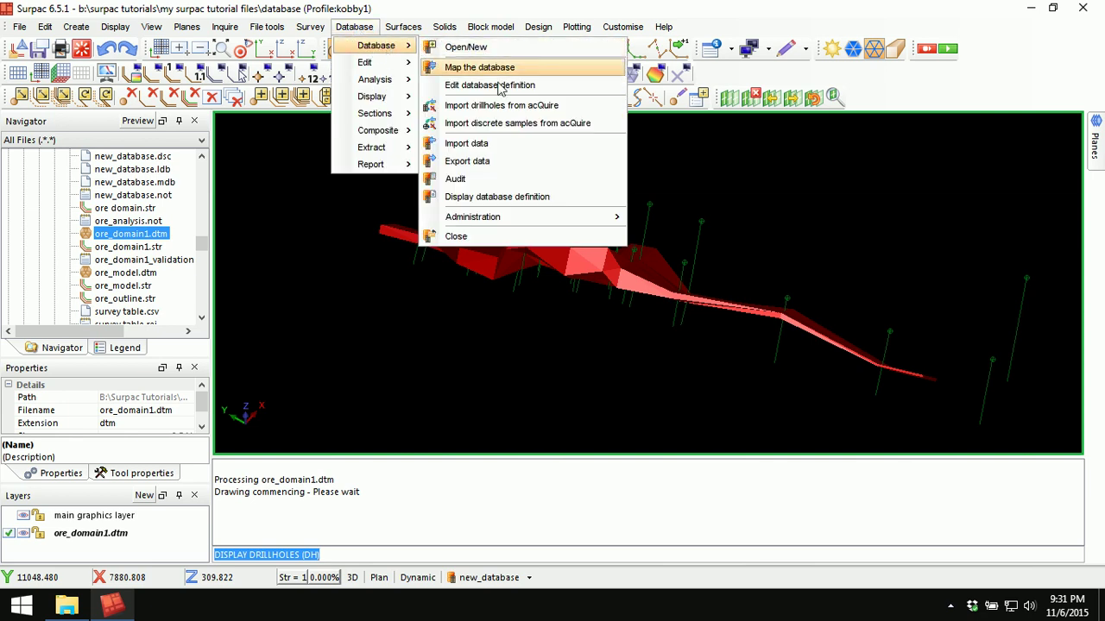
mouse_move(505, 217)
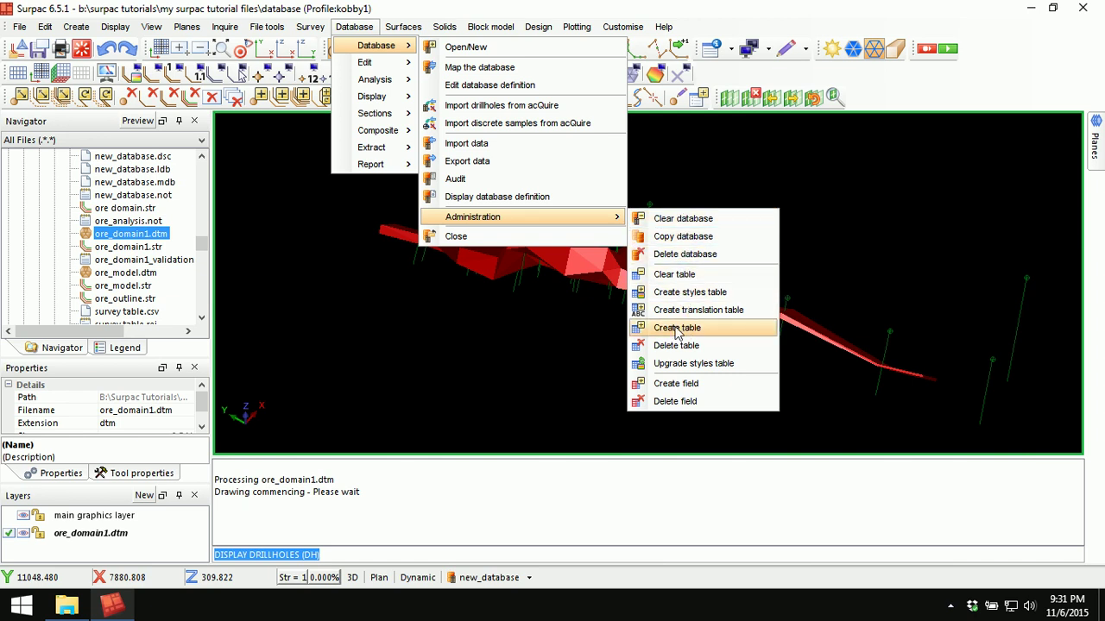
click(702, 330)
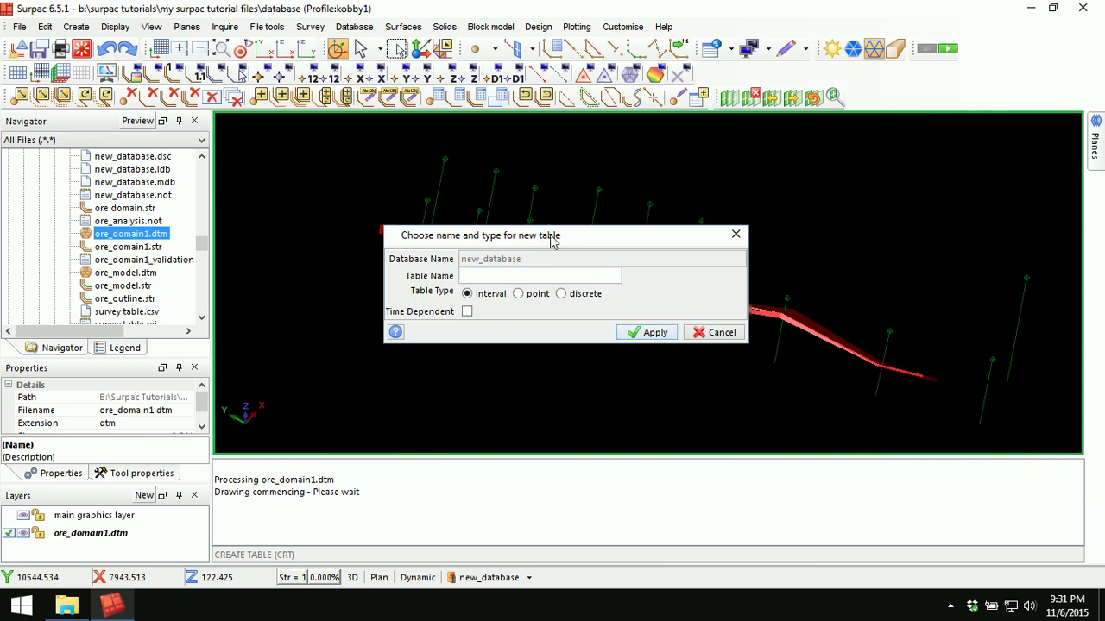
drag(553, 239, 573, 289)
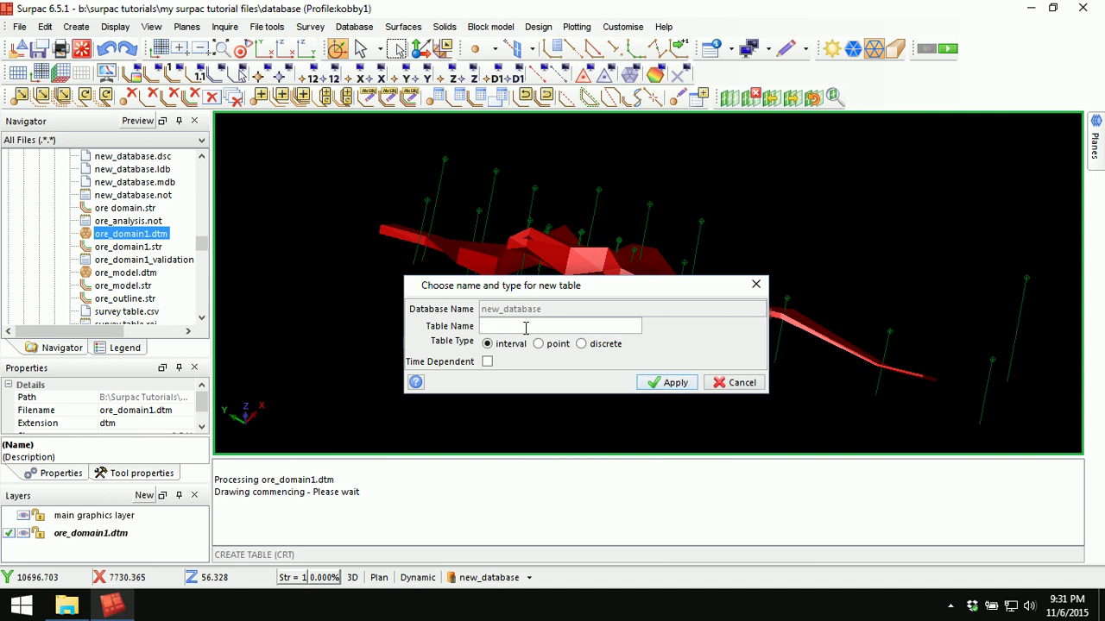
drag(596, 288, 639, 325)
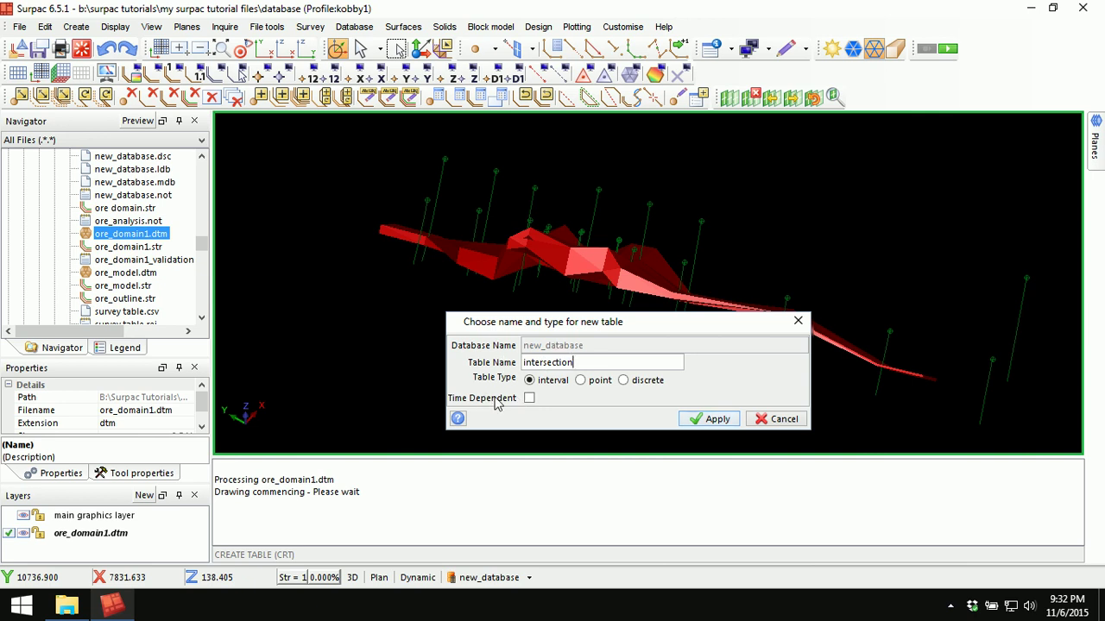
click(714, 421)
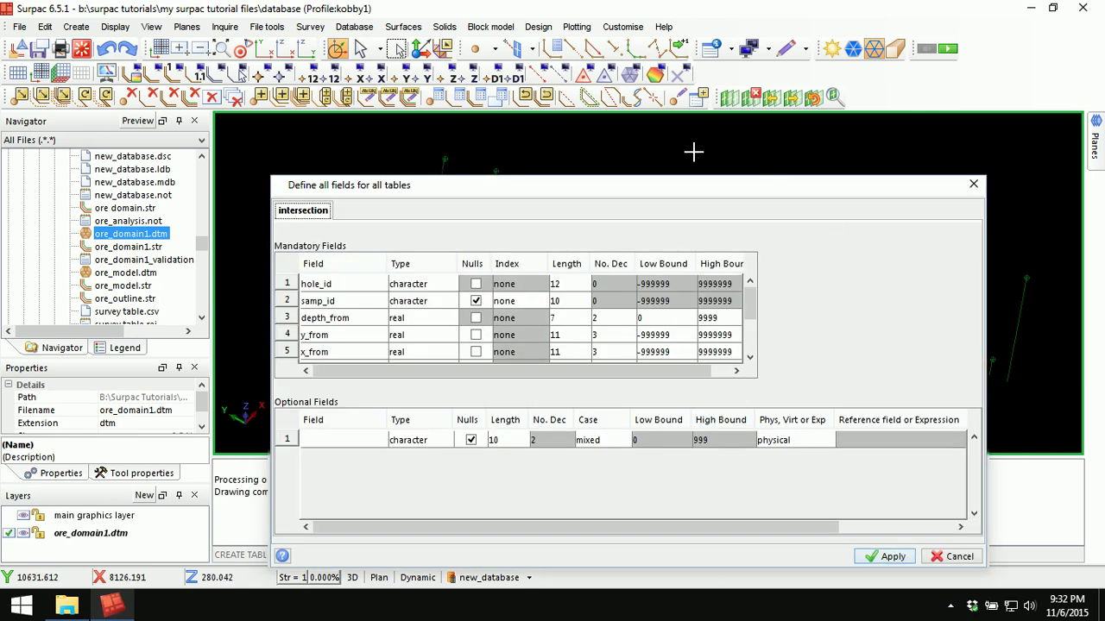
Step: Create the intersection table with an optional character field named ore_zone, and clear the message window
drag(618, 183, 635, 136)
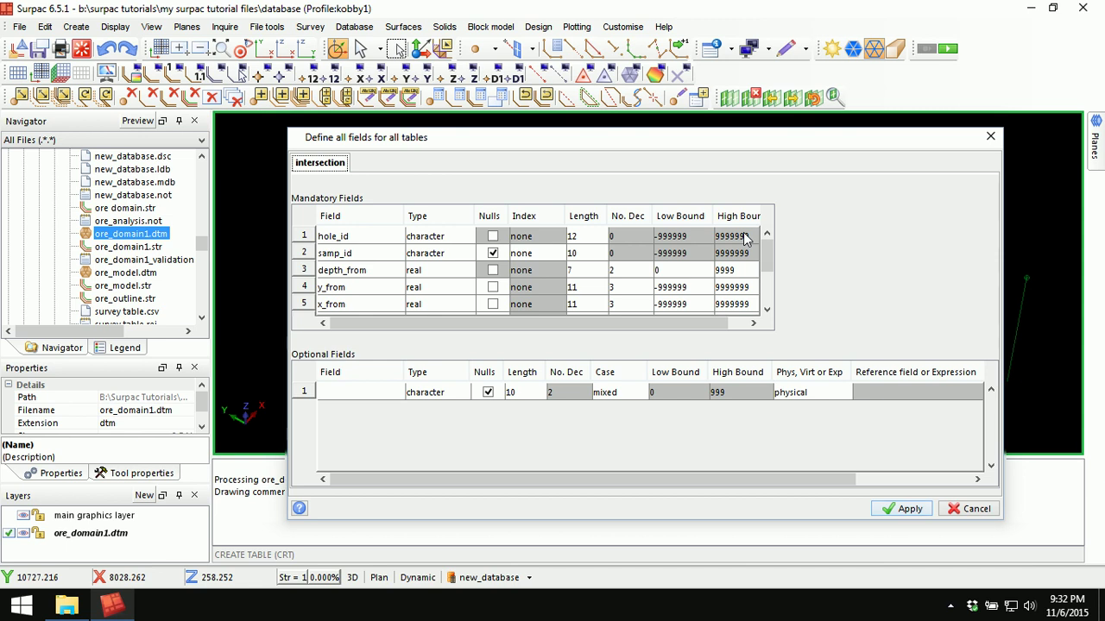
click(347, 395)
text(ore_zone)
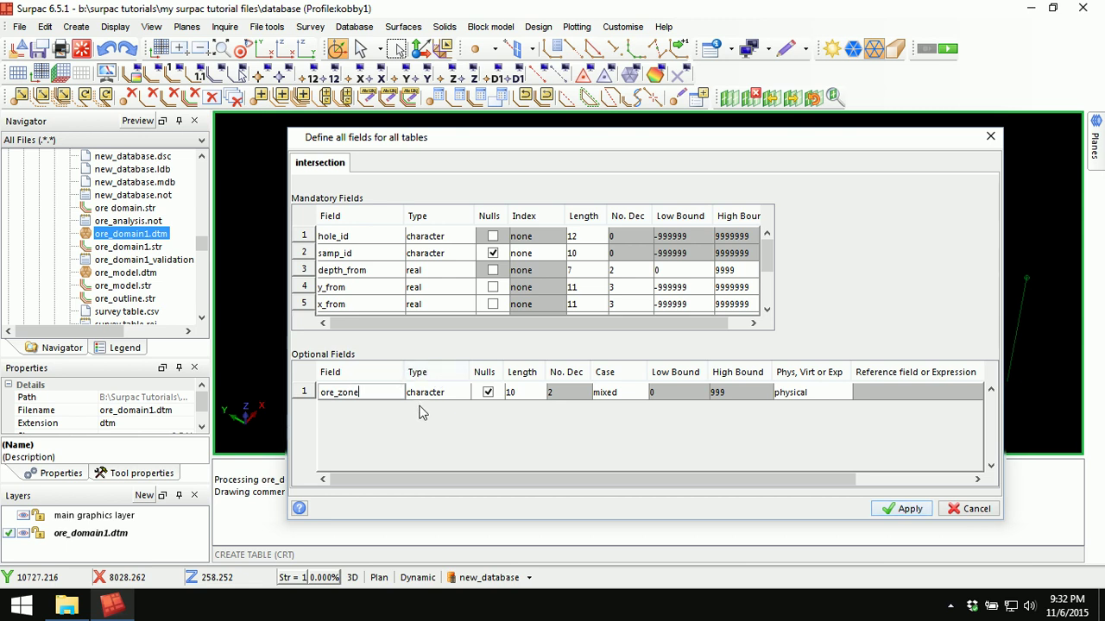
click(518, 394)
click(899, 513)
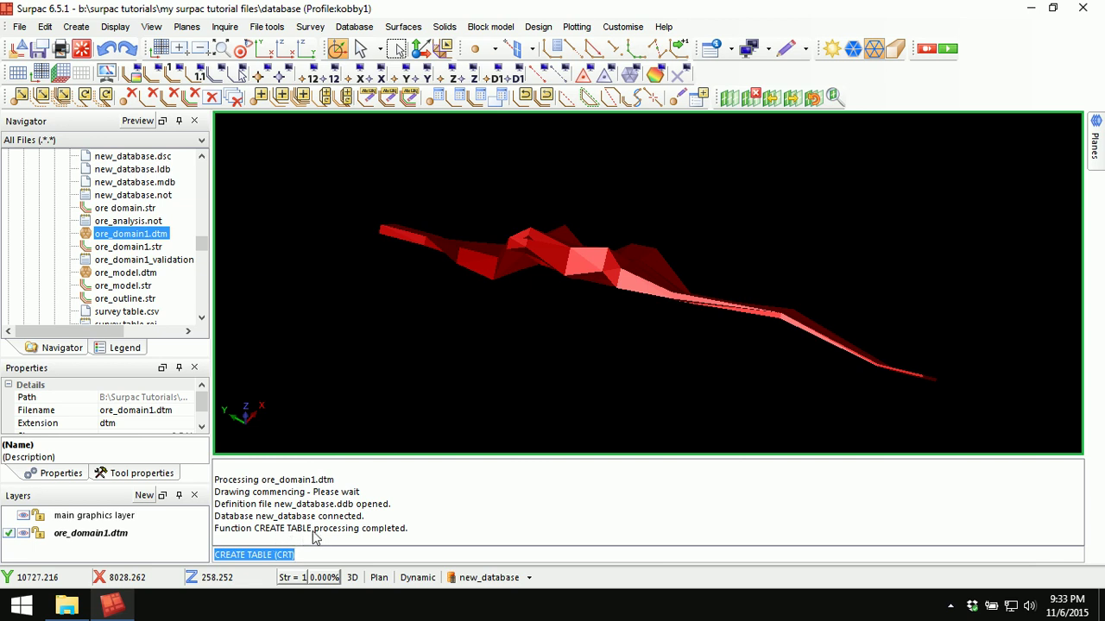
right_click(566, 477)
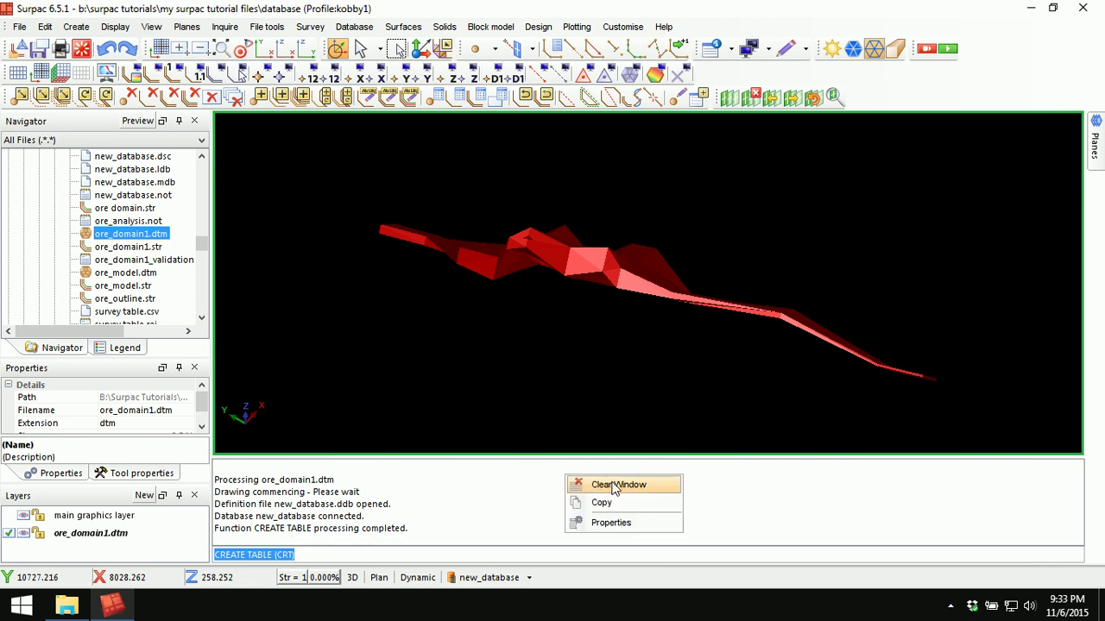
click(615, 485)
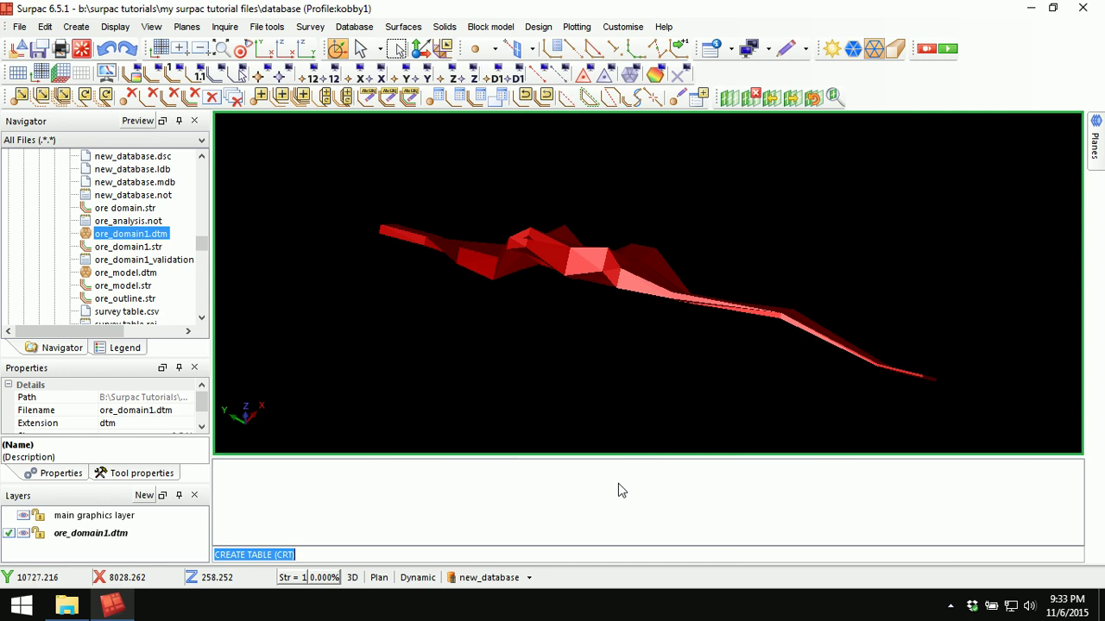
Step: Redisplay the drillholes with traces coloured by the depth_from field of the intersection table and view them in 3D
click(492, 580)
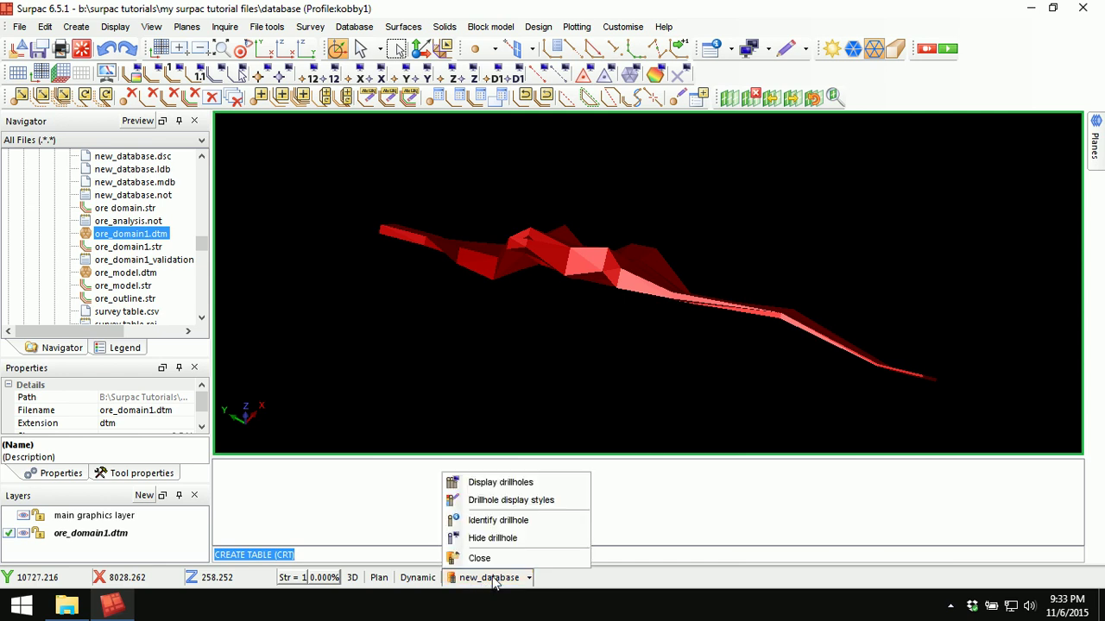
click(516, 485)
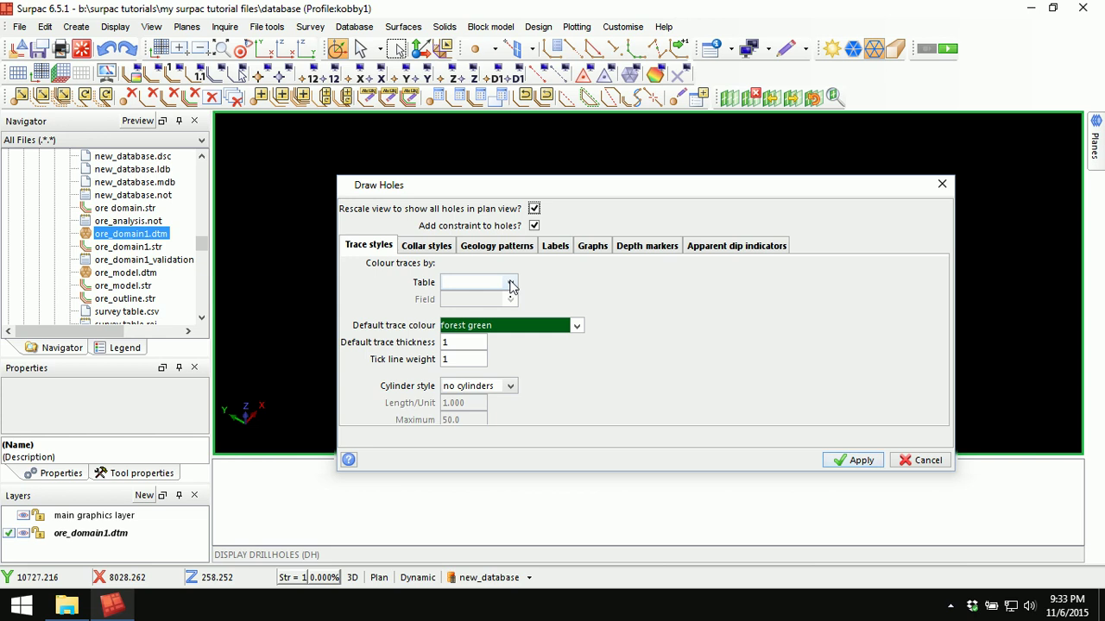
click(511, 284)
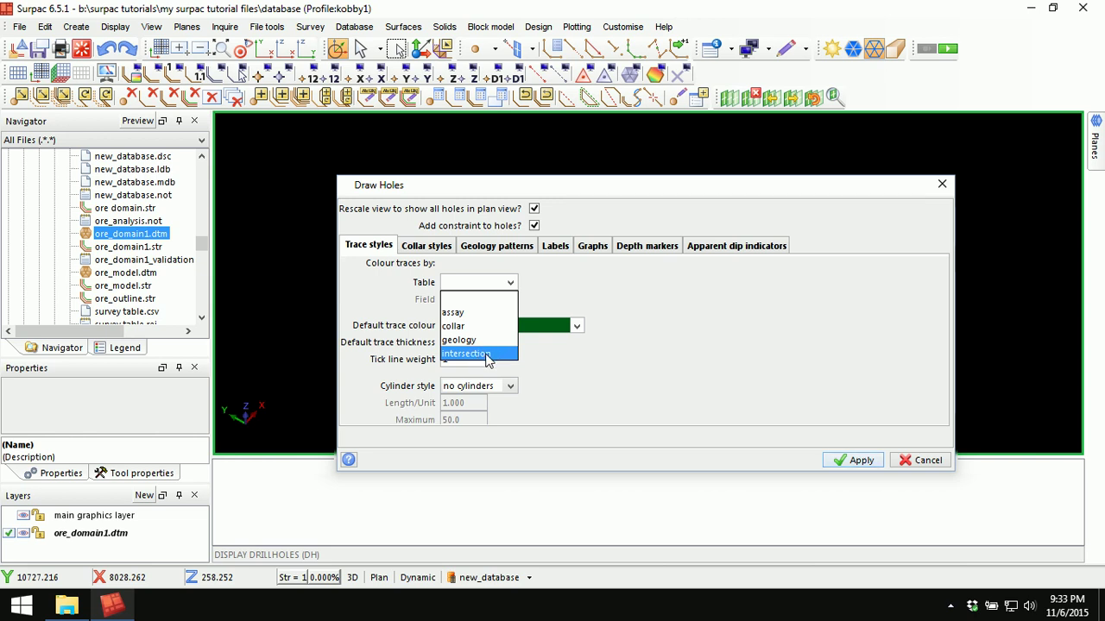
click(492, 355)
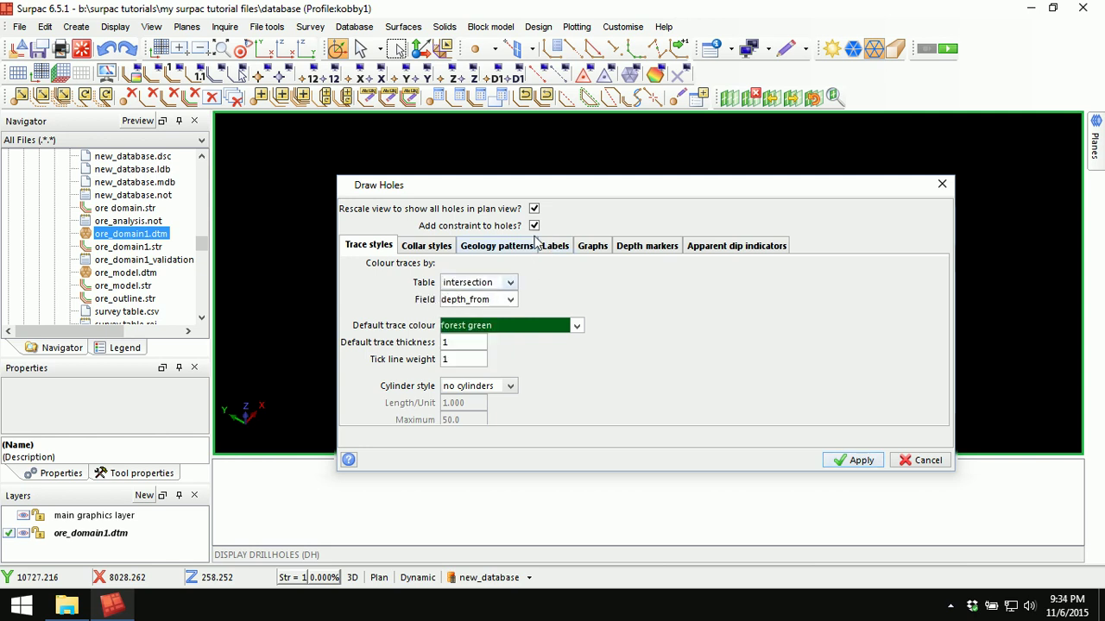
click(855, 460)
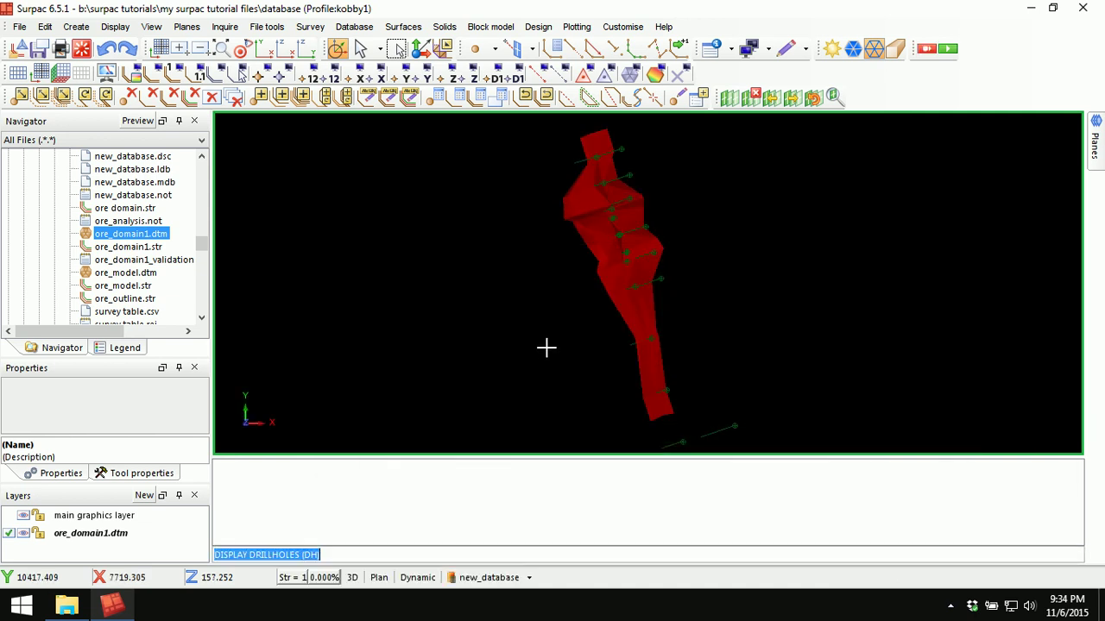
middle_drag(584, 335, 621, 285)
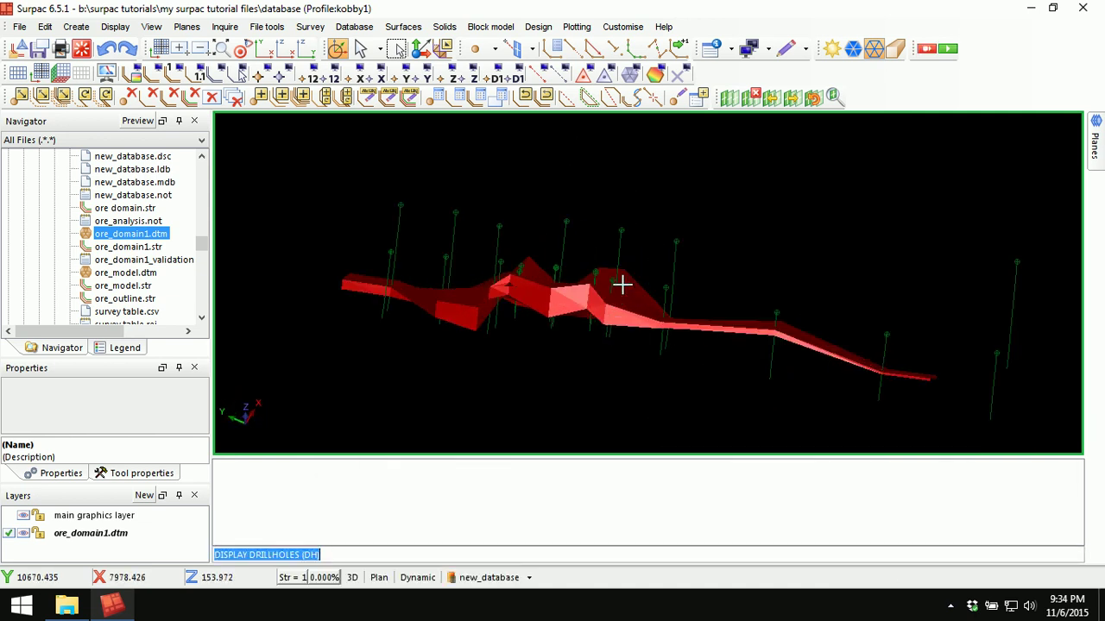
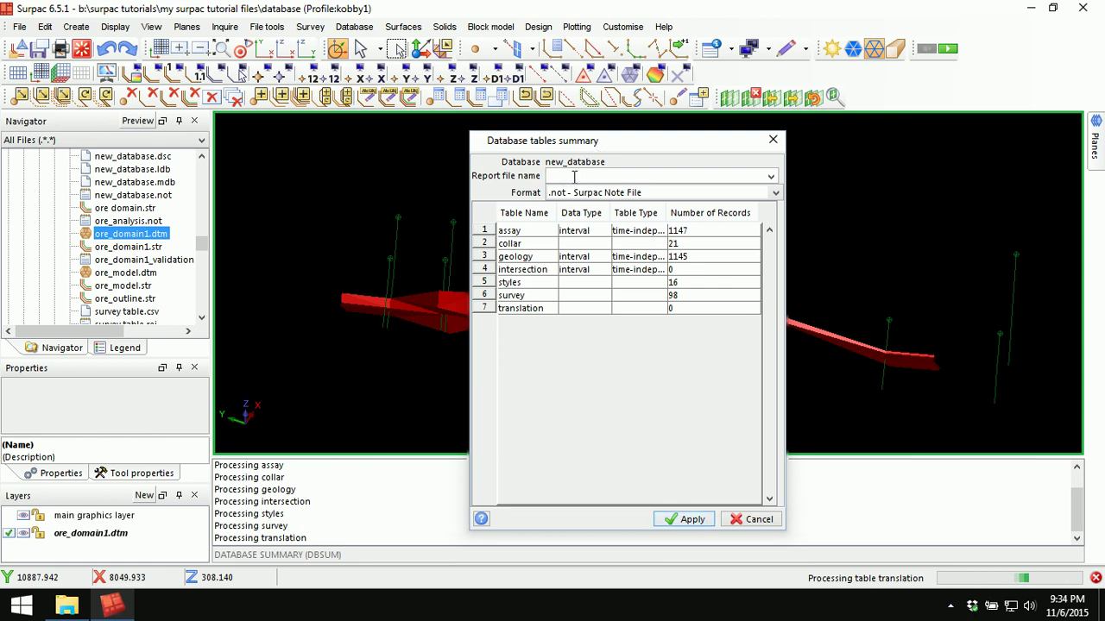
Step: Review the record counts in the database tables summary, close it without a report, and clear the message window
click(671, 195)
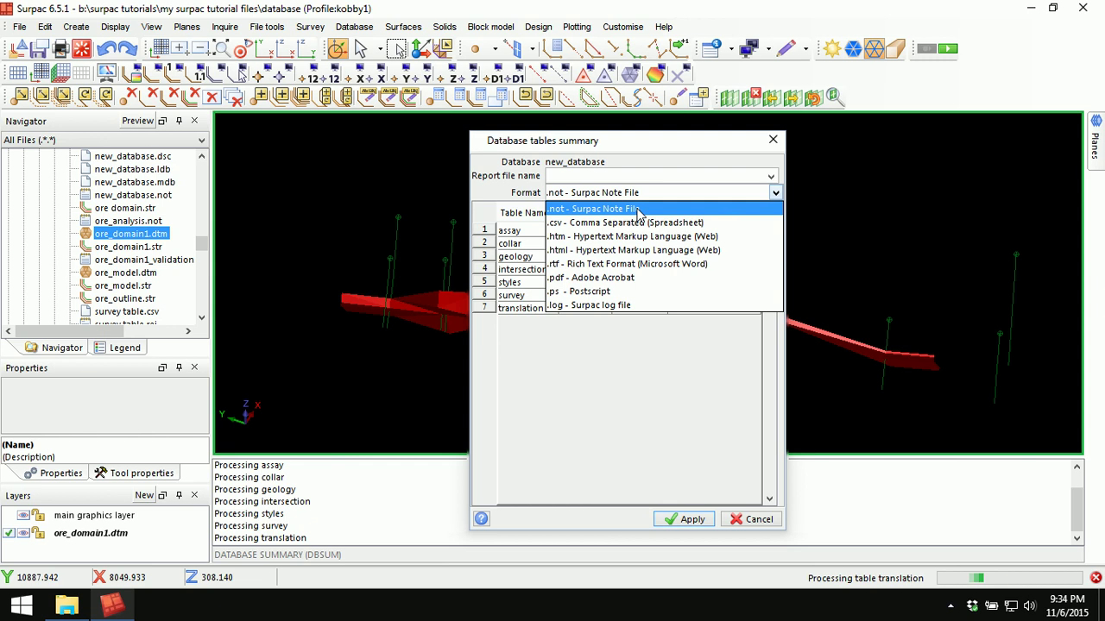
click(509, 244)
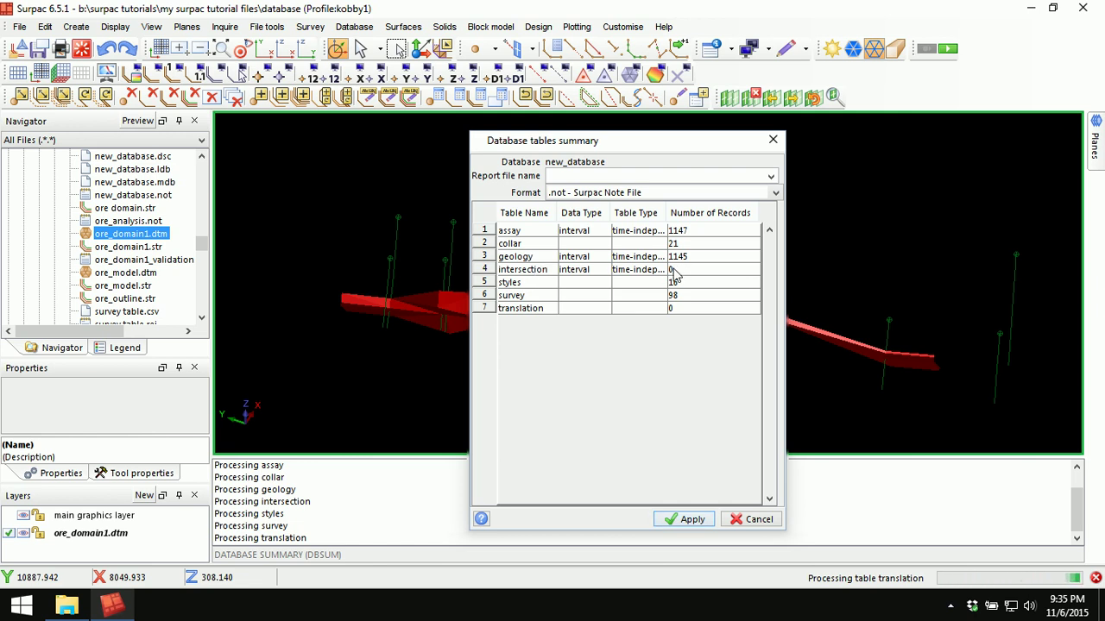
click(753, 520)
right_click(553, 477)
click(612, 484)
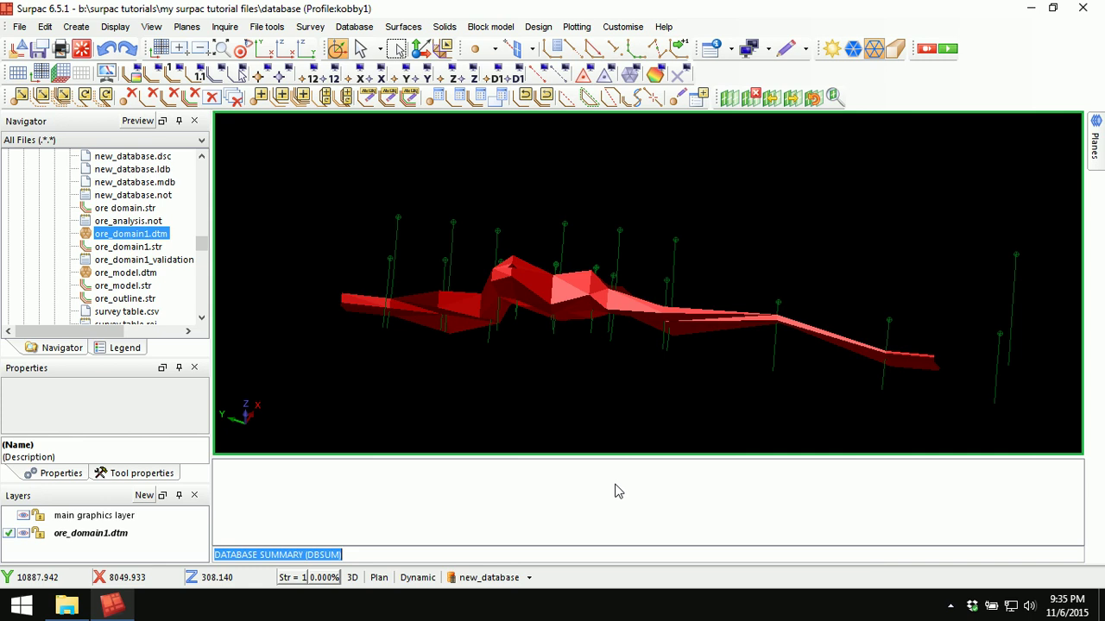
Step: View the intersection table without query constraints and examine its fields alongside the drillholes and ore solid
click(354, 30)
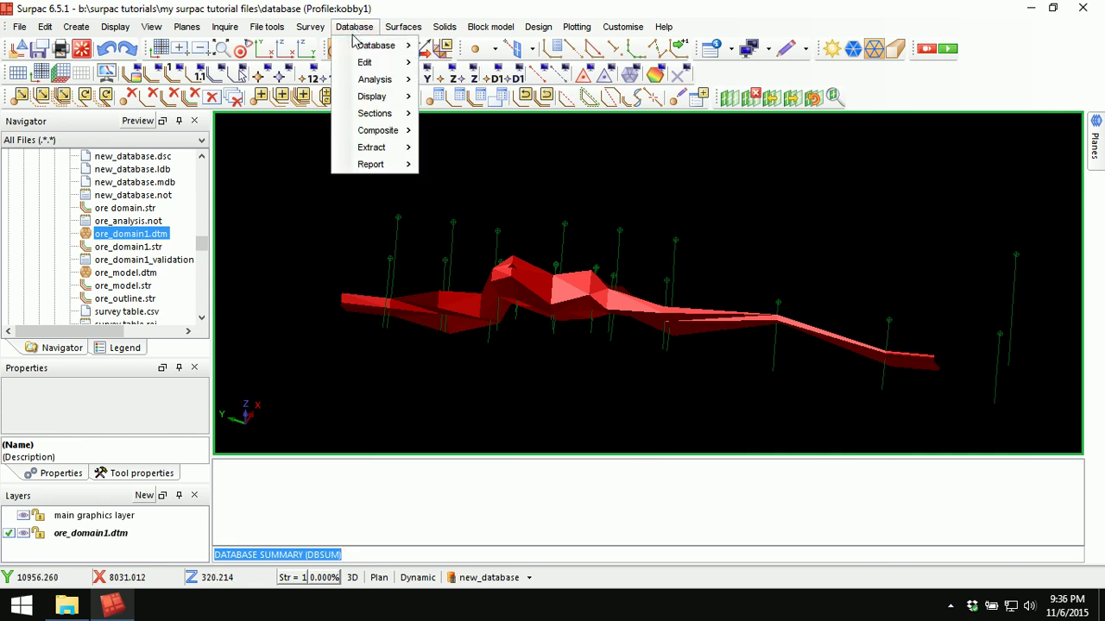
mouse_move(364, 63)
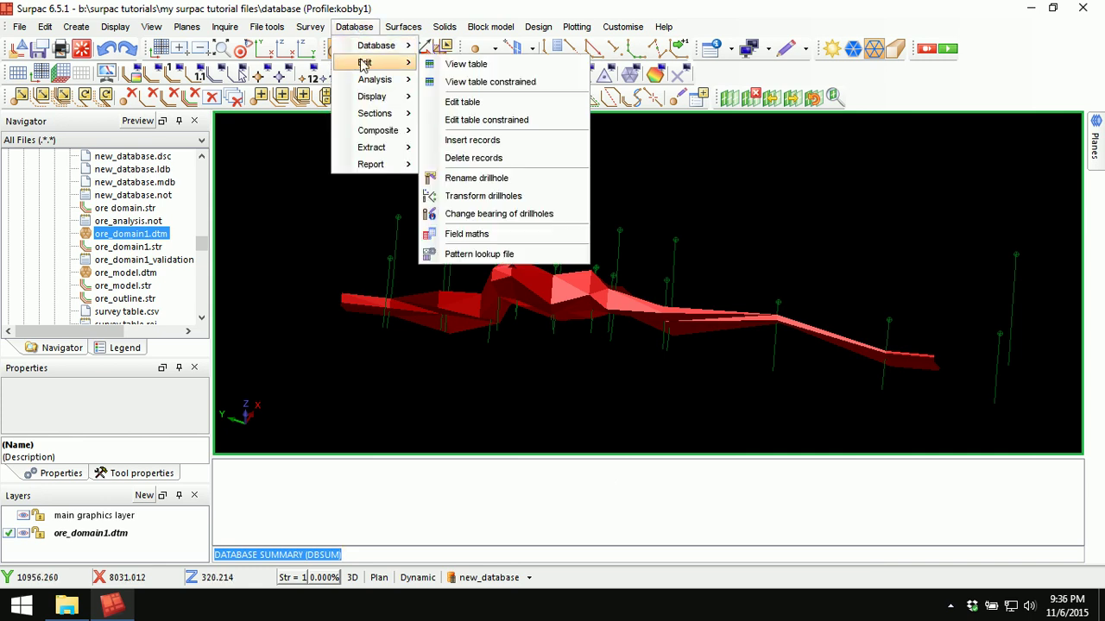
click(507, 69)
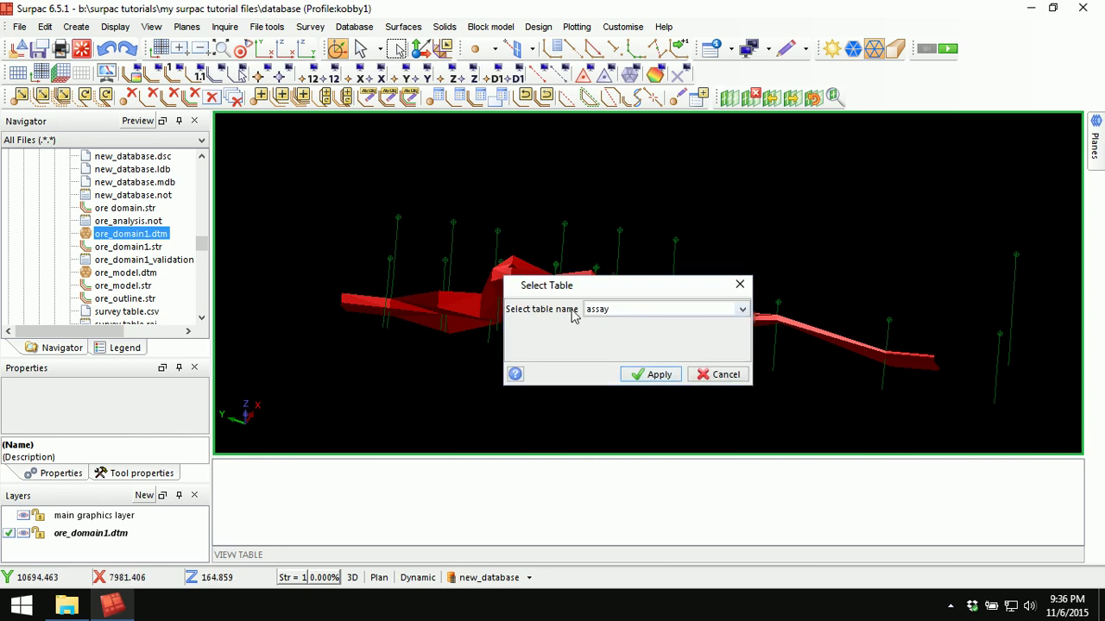
click(708, 313)
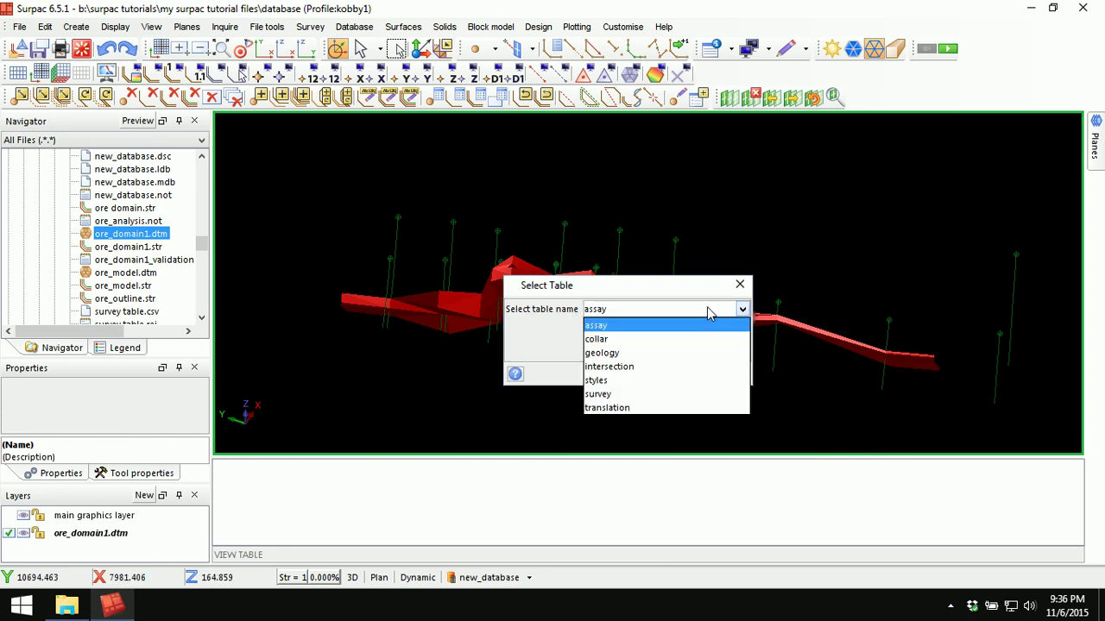
click(662, 369)
click(656, 375)
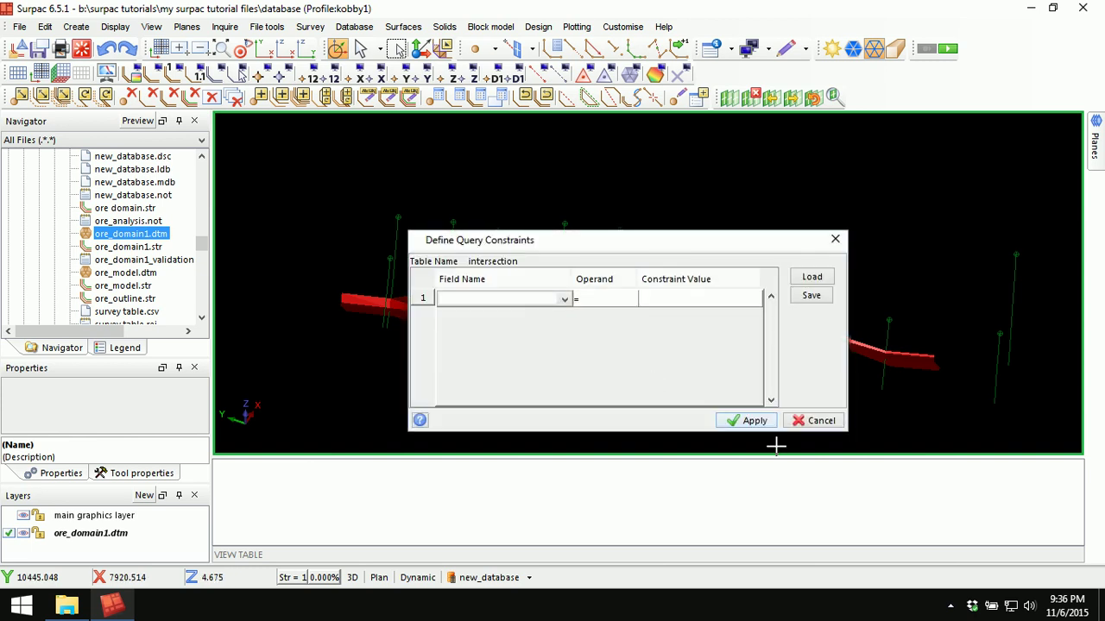
click(746, 423)
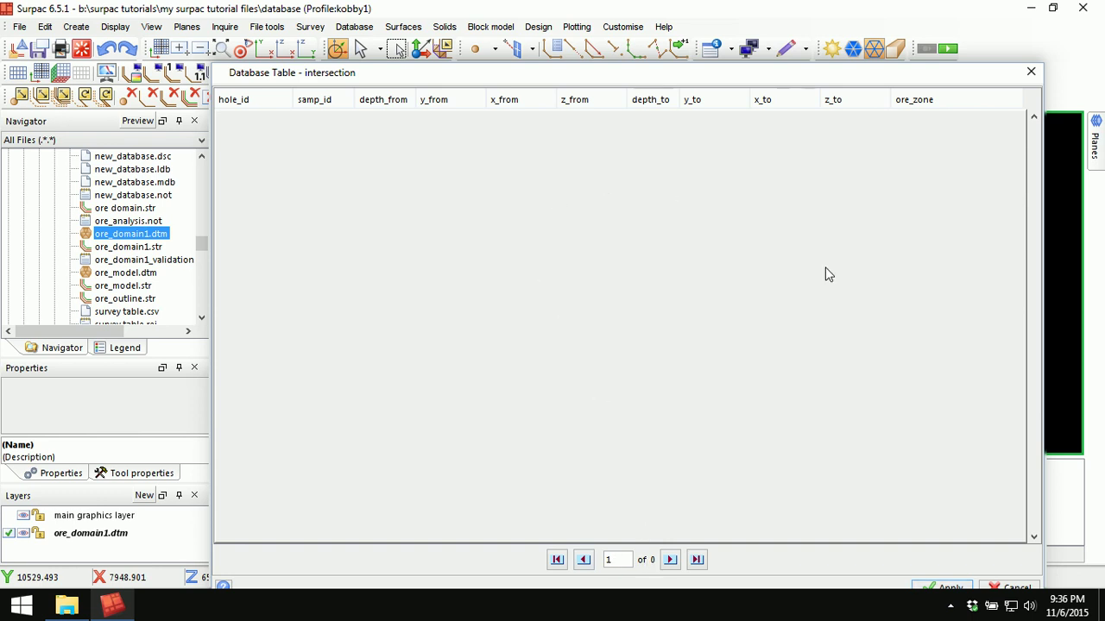
drag(650, 76, 680, 392)
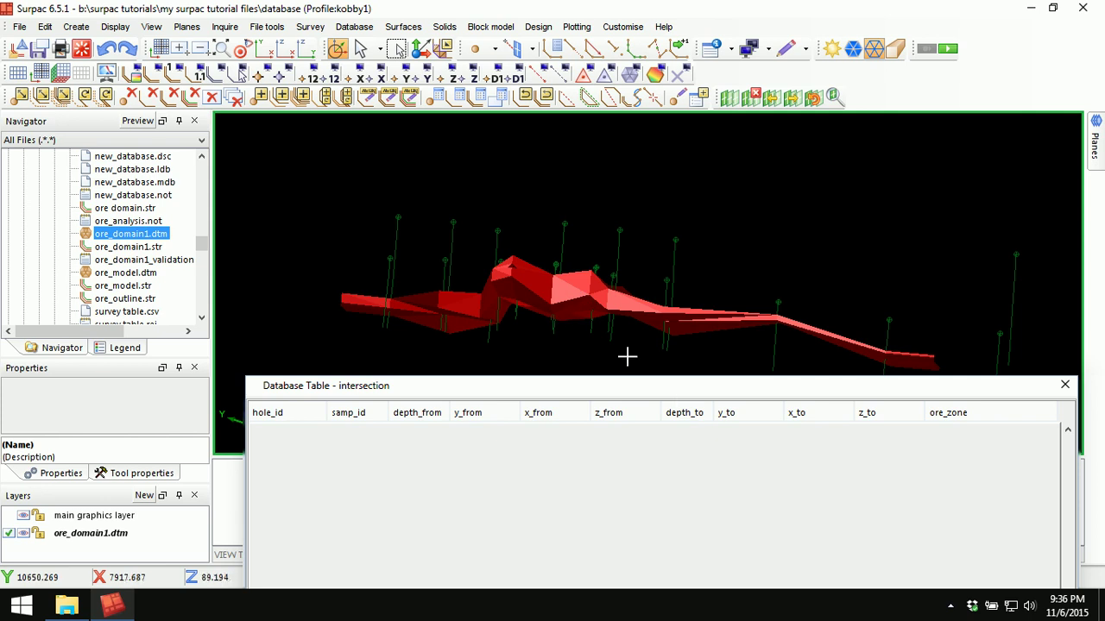
Step: Close the intersection table view and start a drillhole 3DM intersection without any query constraints
drag(678, 393, 562, 94)
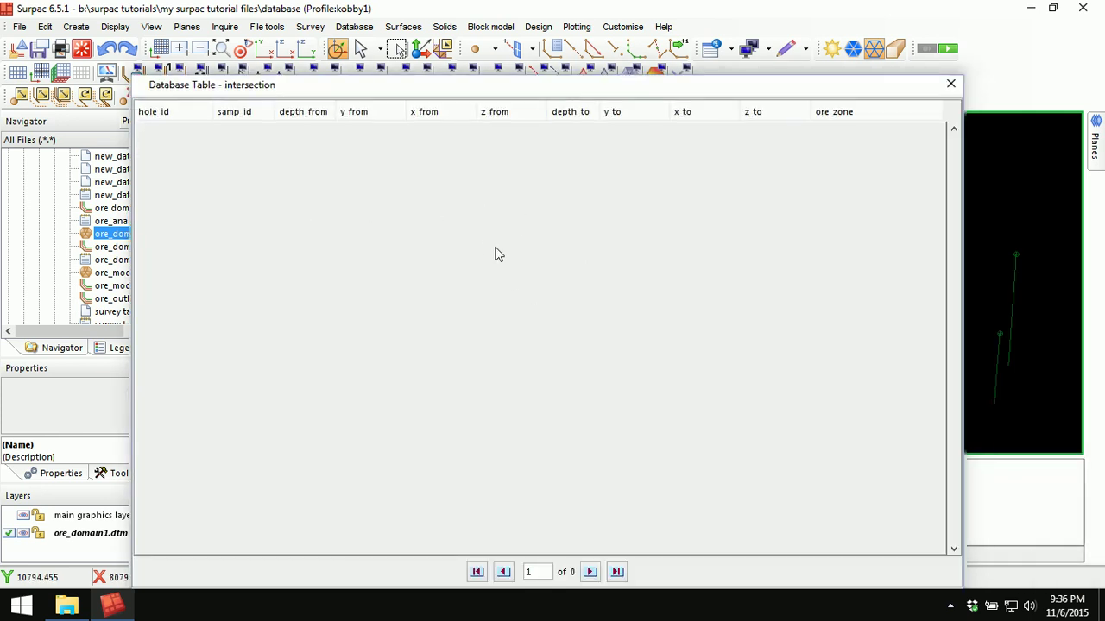
click(949, 84)
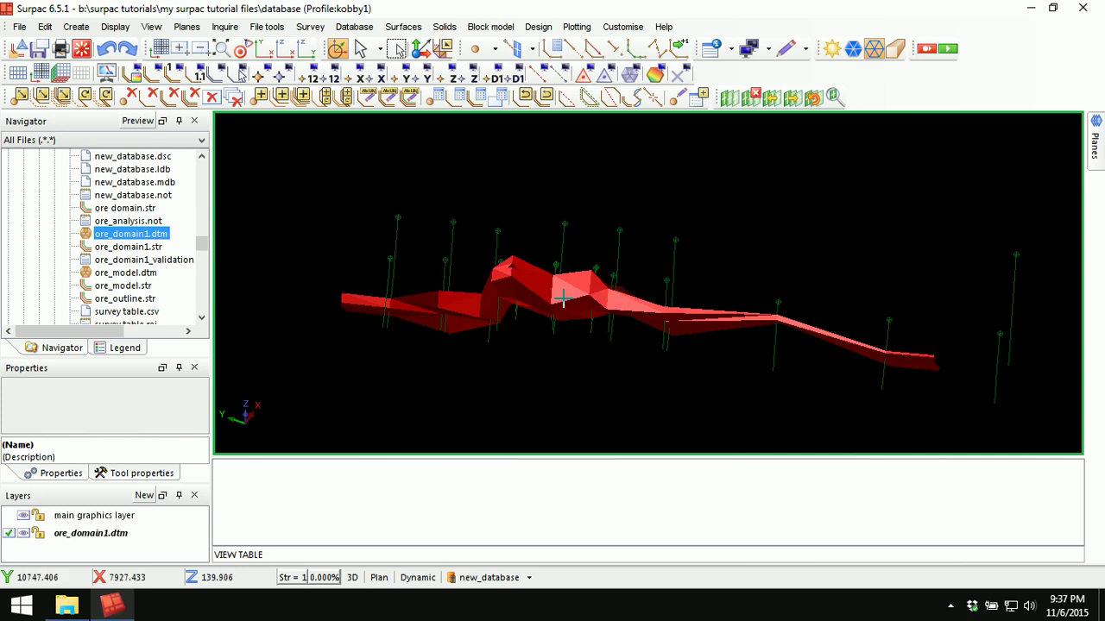
click(354, 26)
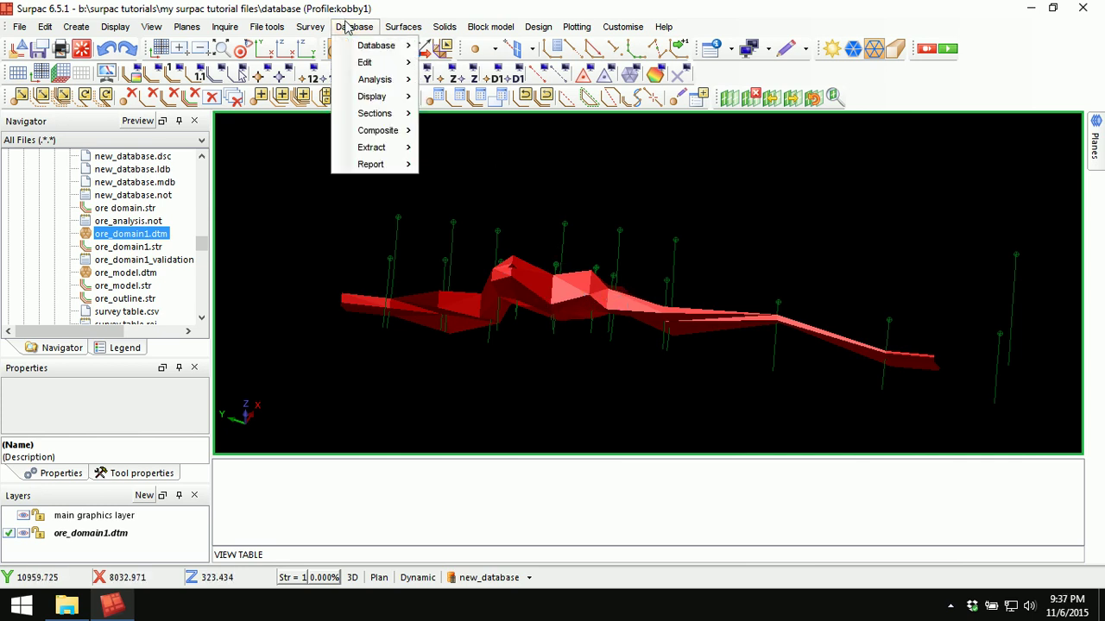
mouse_move(375, 78)
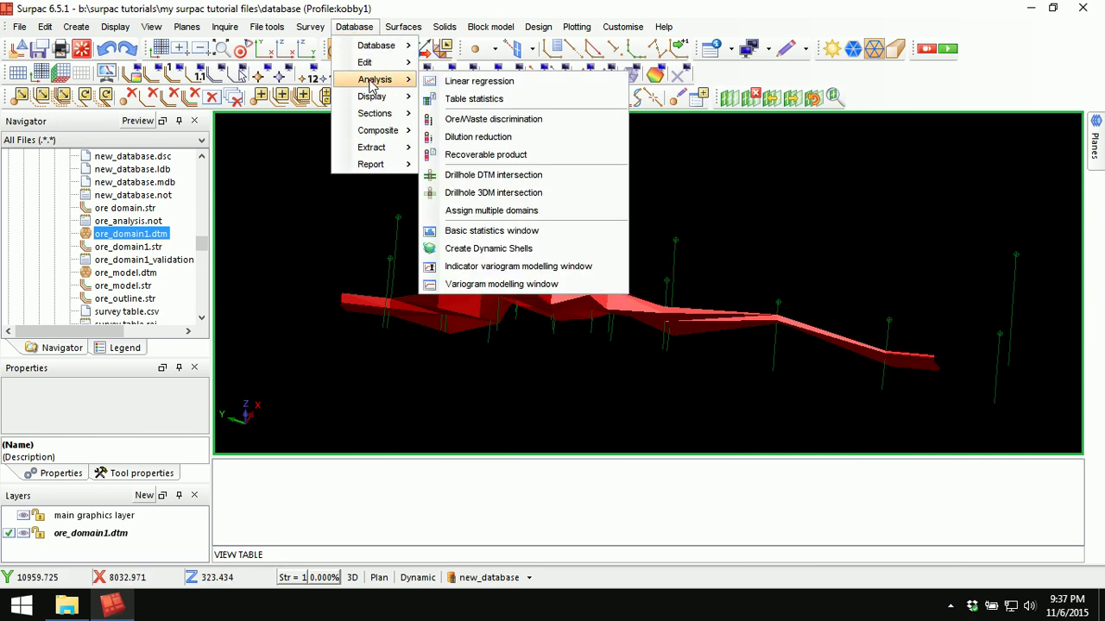
click(529, 194)
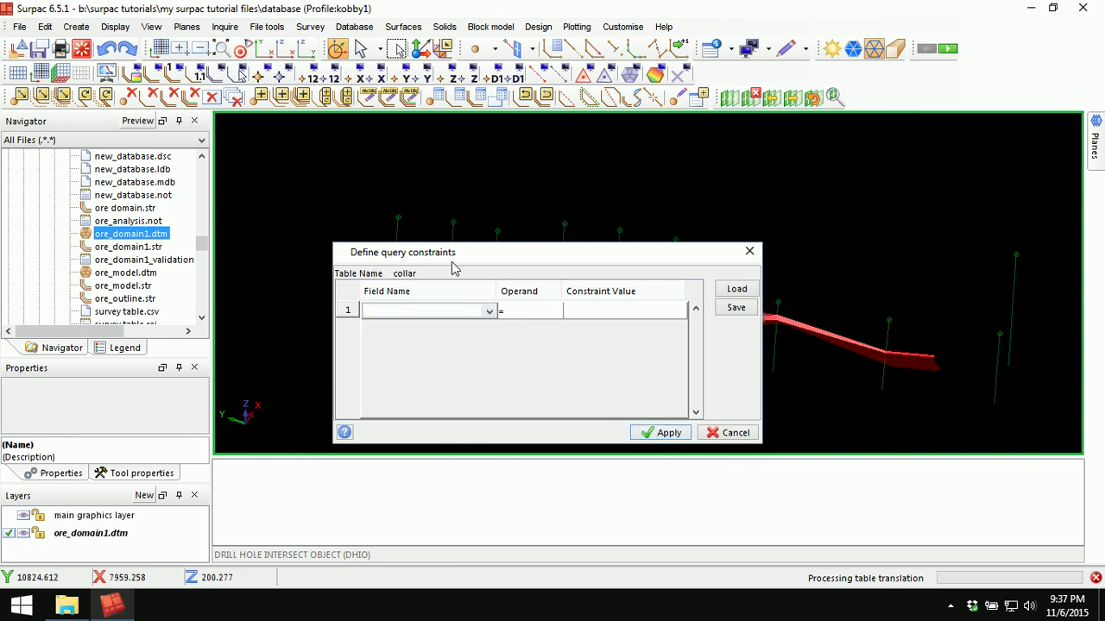
click(666, 433)
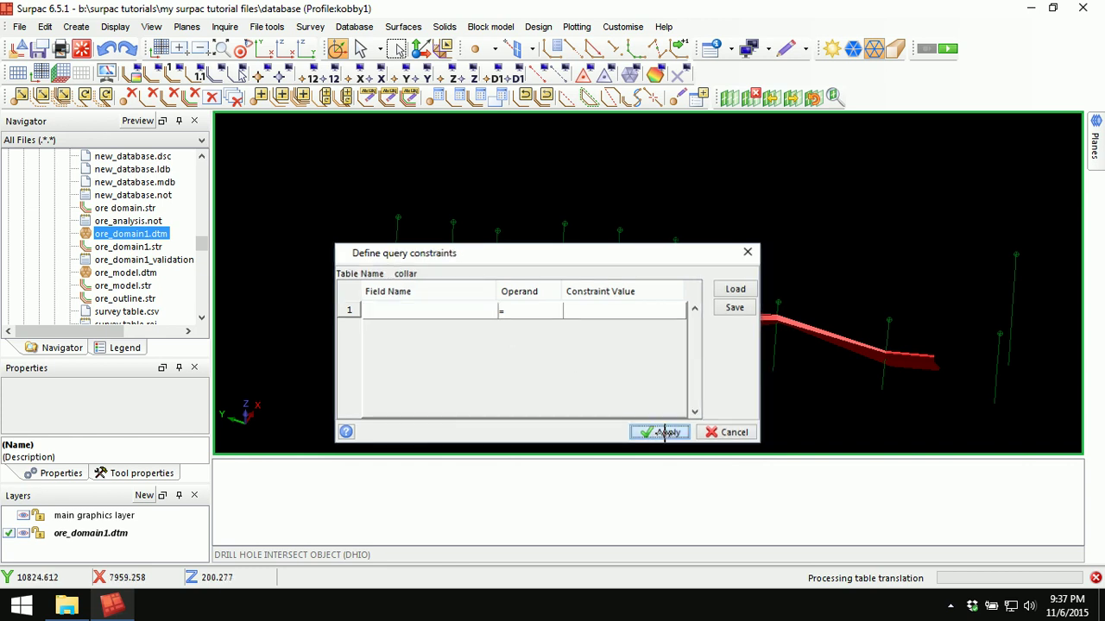
Step: Name the layer for the resultant hole trace segments intersection, keeping the ore solid in view
drag(546, 217, 577, 163)
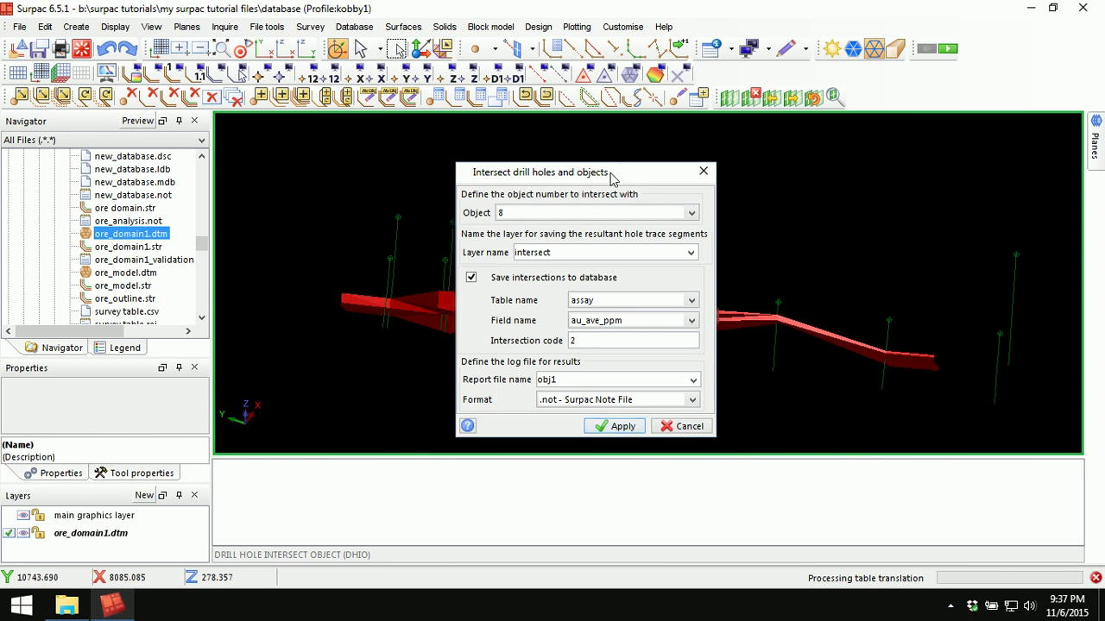
drag(607, 175, 489, 219)
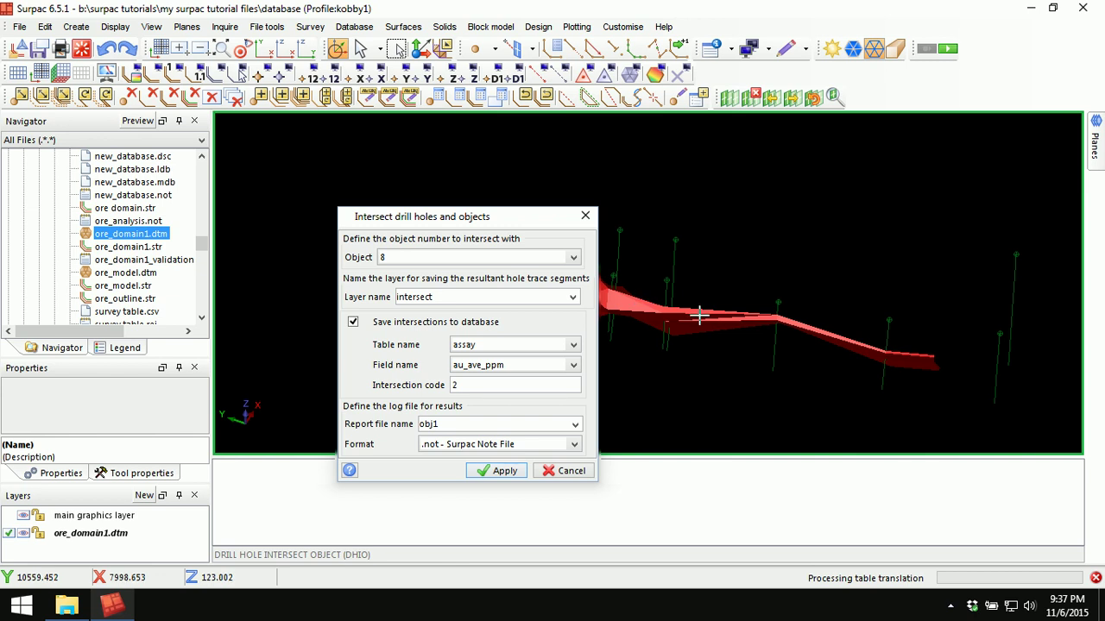
drag(499, 216, 710, 172)
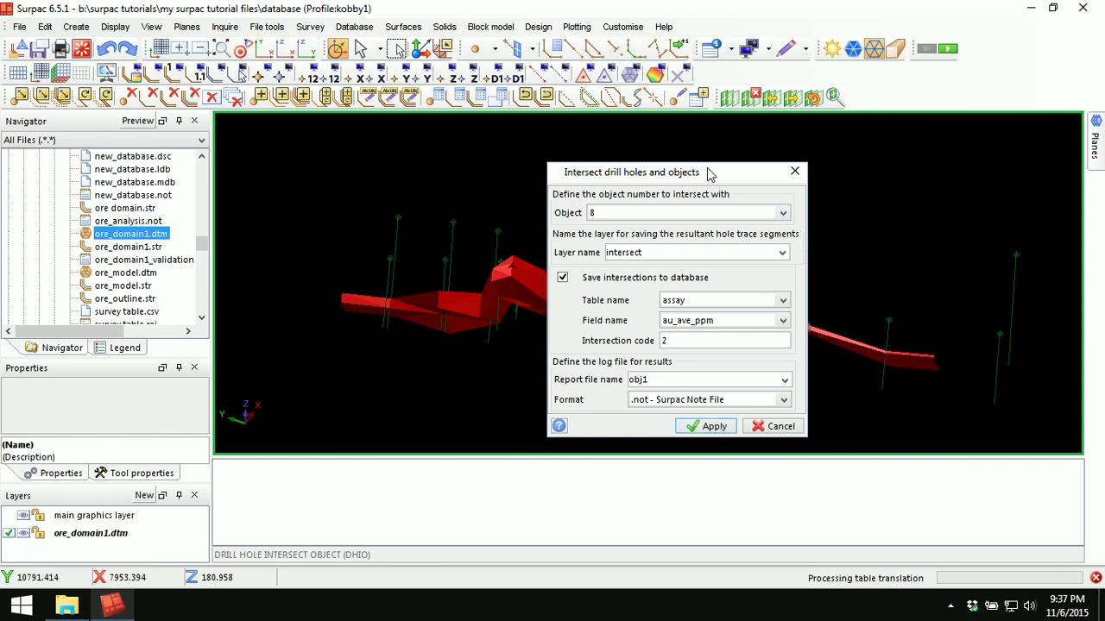
drag(710, 175, 589, 155)
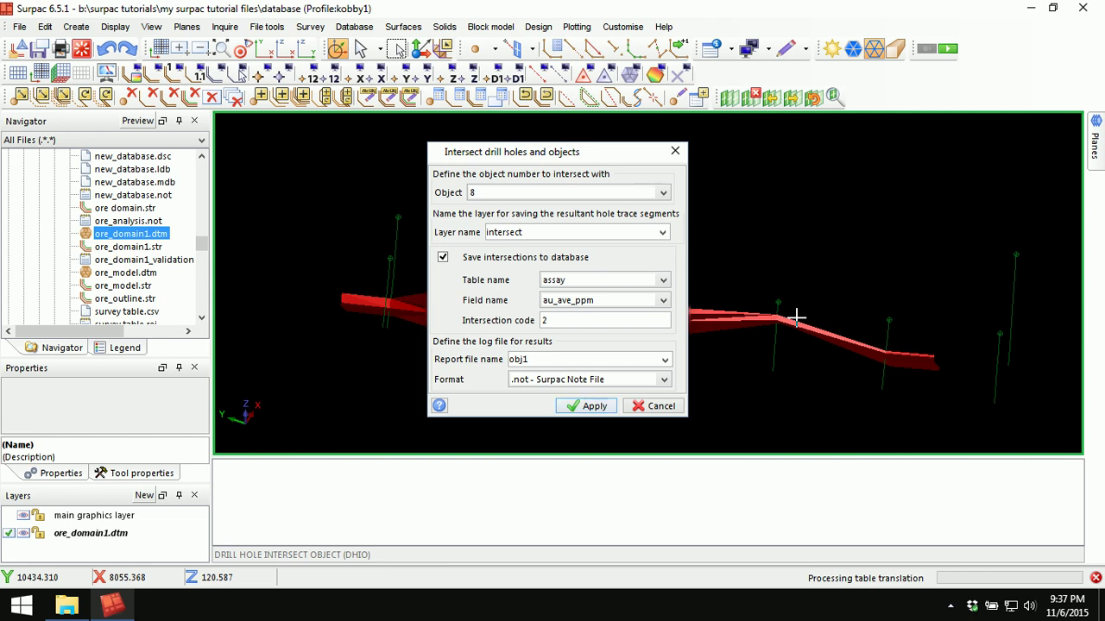
double_click(535, 231)
key(BackSpace)
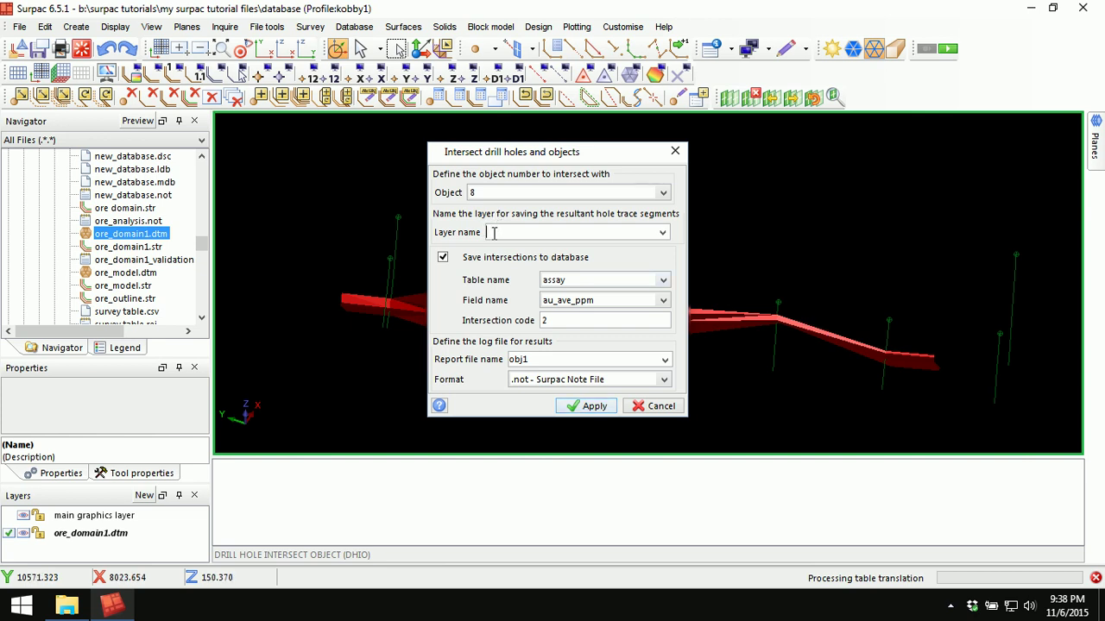
text(intersection)
Step: Choose the intersection table with its ore_zone field as the database destination for the intersections
drag(532, 156, 570, 315)
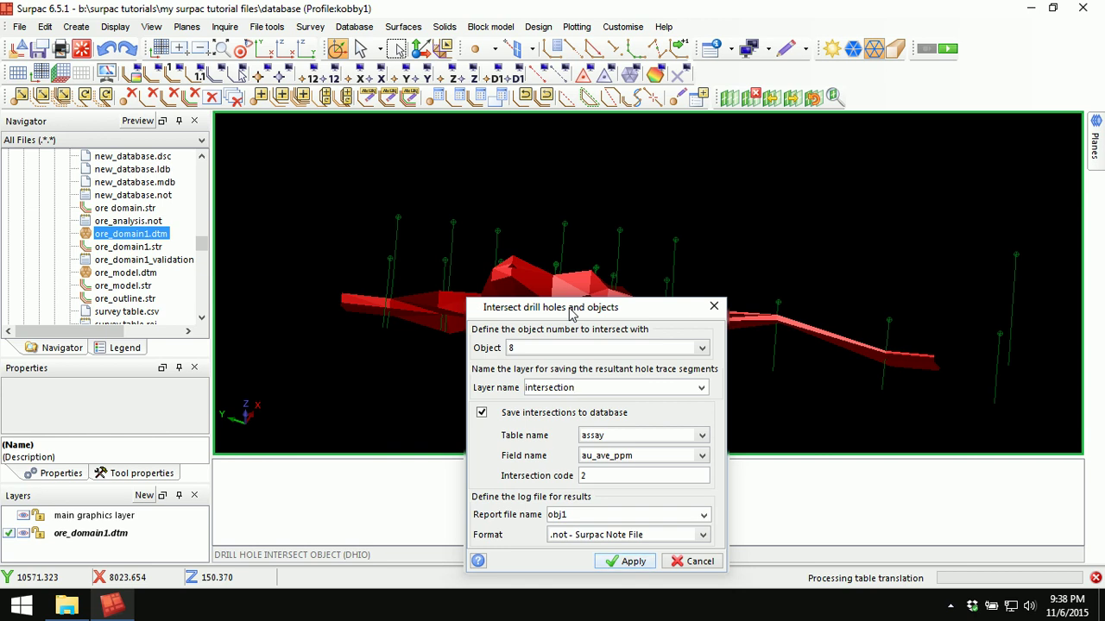
drag(570, 315, 550, 338)
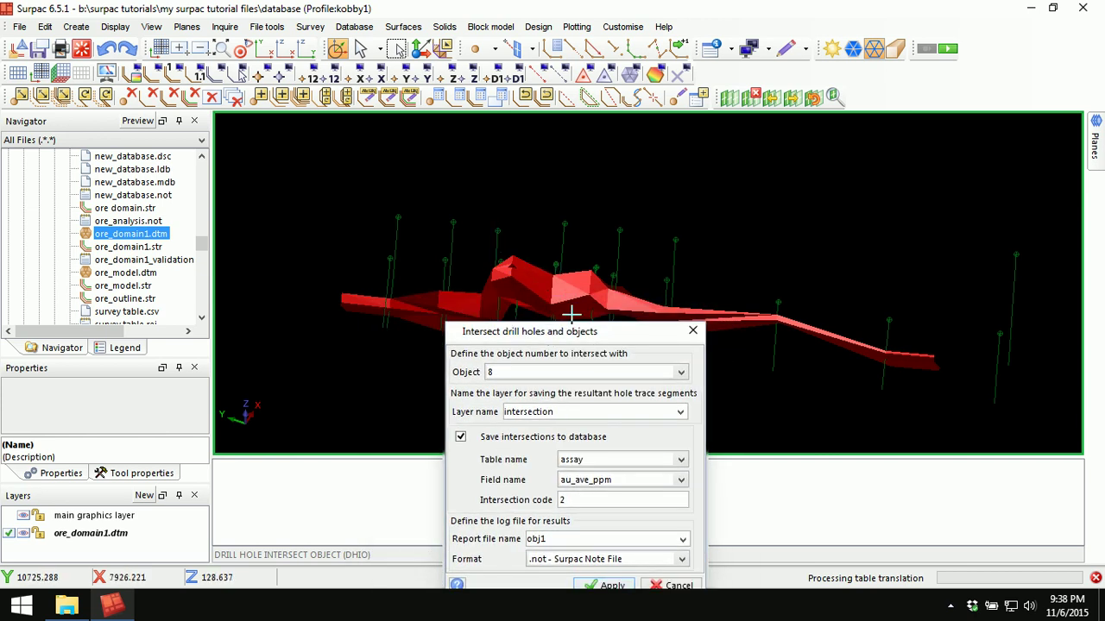
drag(570, 339, 573, 178)
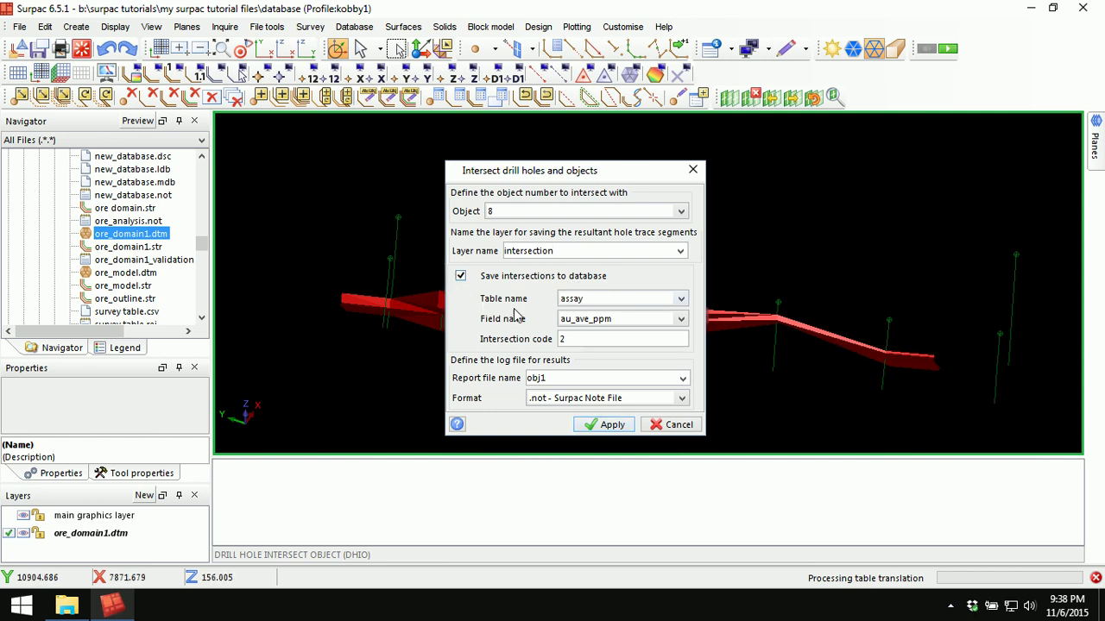
click(680, 300)
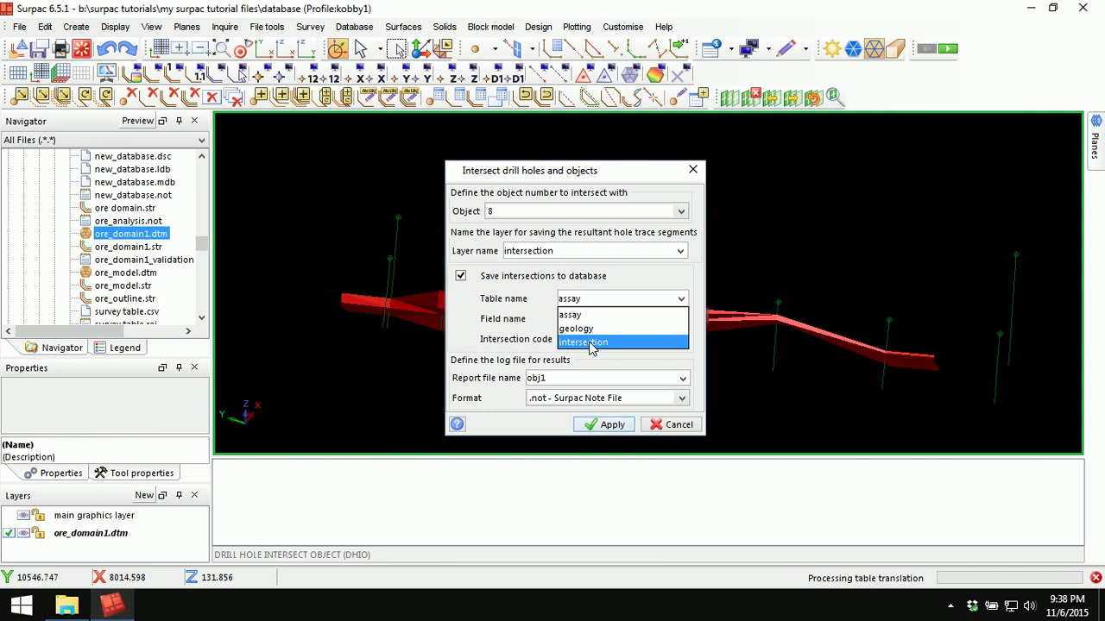
click(590, 343)
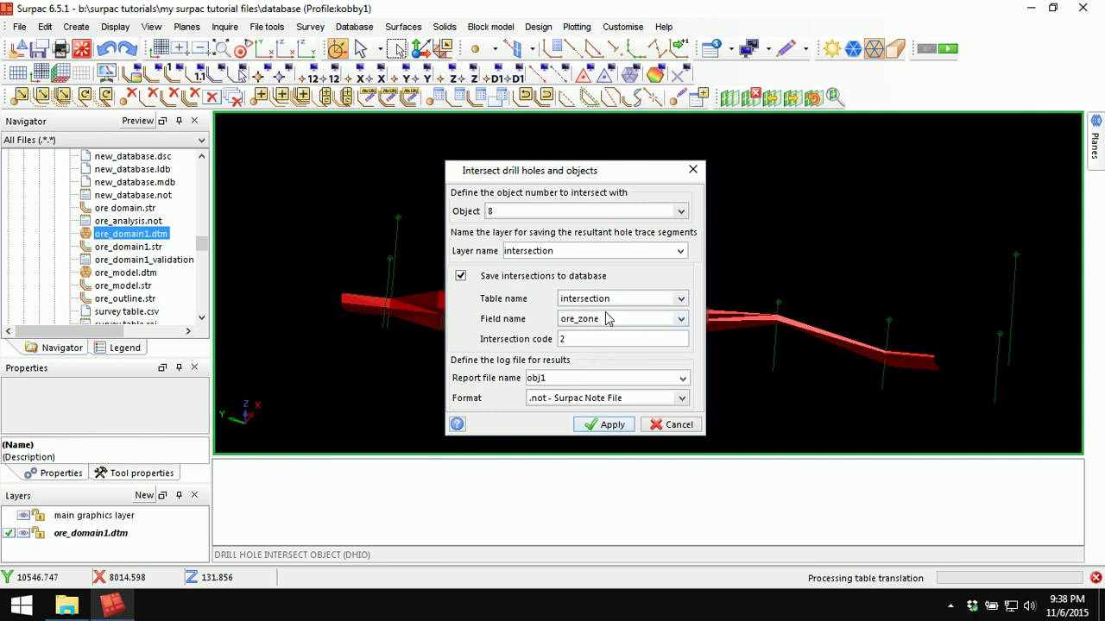
Step: Clear the intersection code and set the report file to ore_drillhole_intersect in .csv comma separated format
double_click(570, 338)
click(582, 340)
double_click(554, 377)
text(ore_drillhole_intersect)
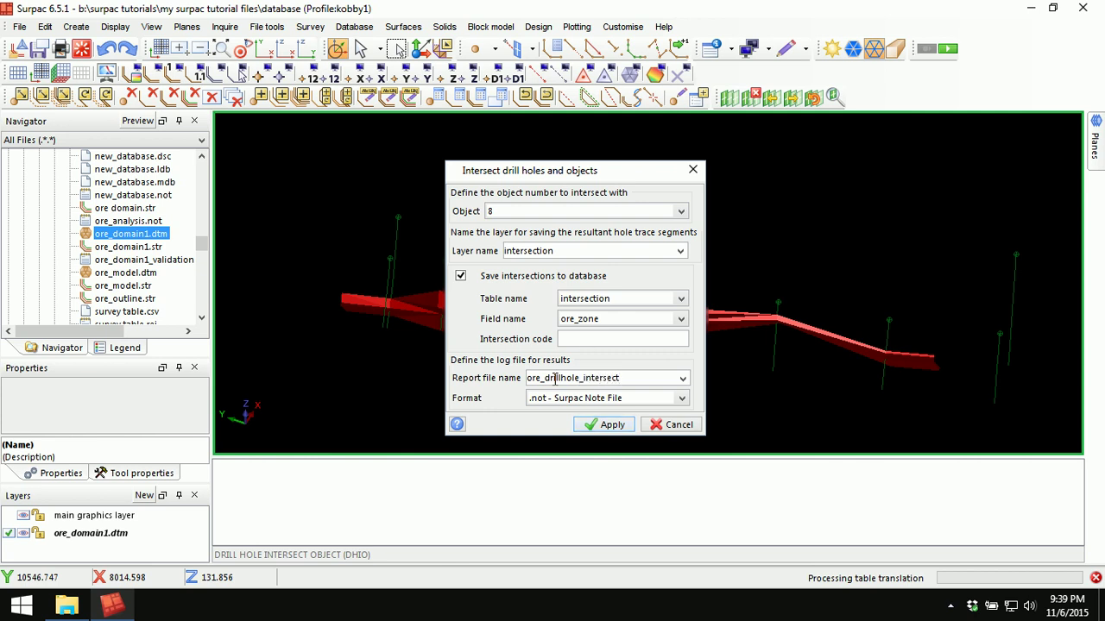
click(682, 399)
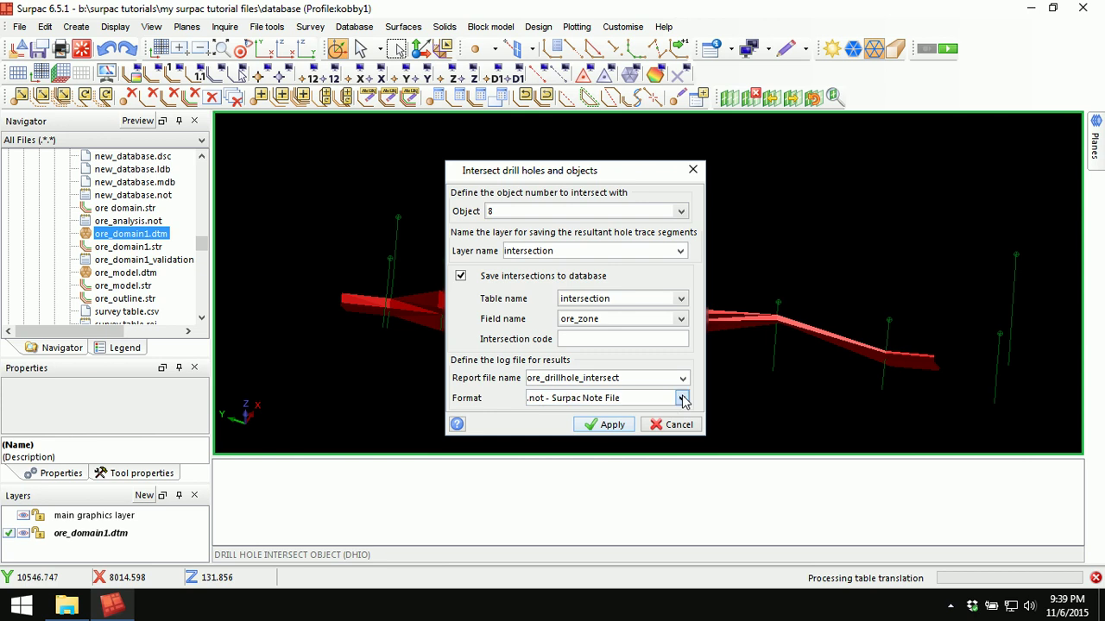
click(682, 399)
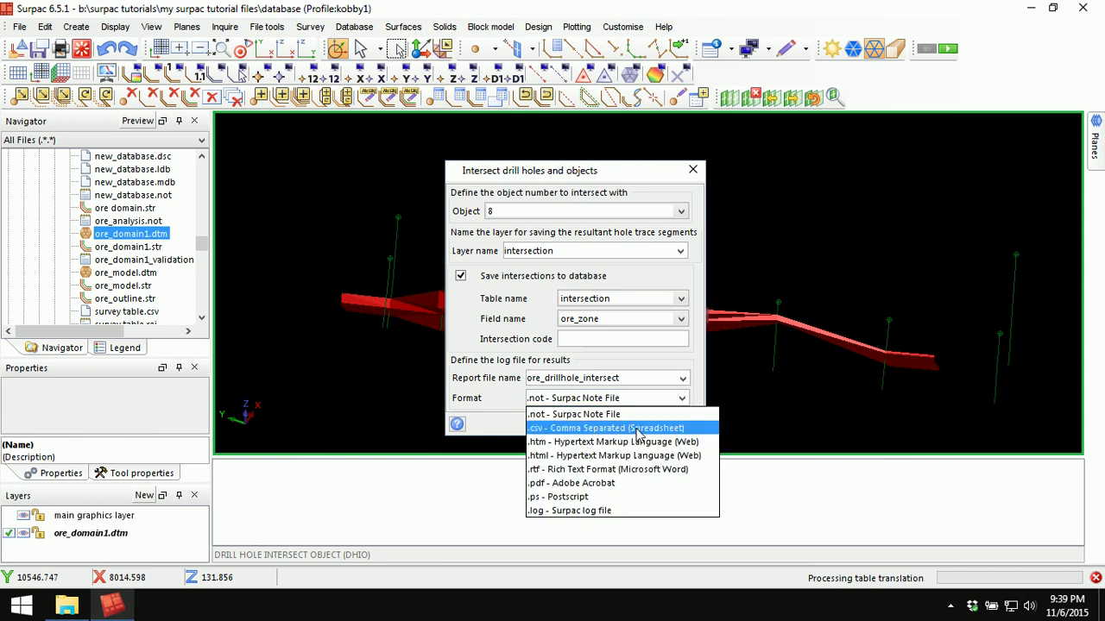
click(637, 429)
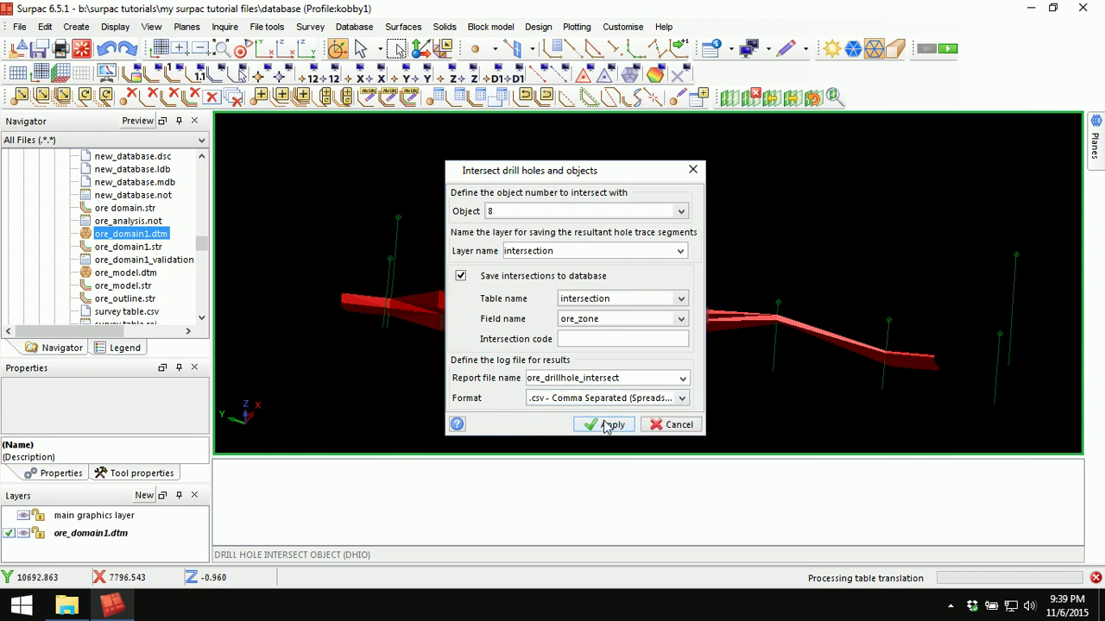
Step: Set the intersection code to 8 and run the drillhole and object intersection
click(609, 425)
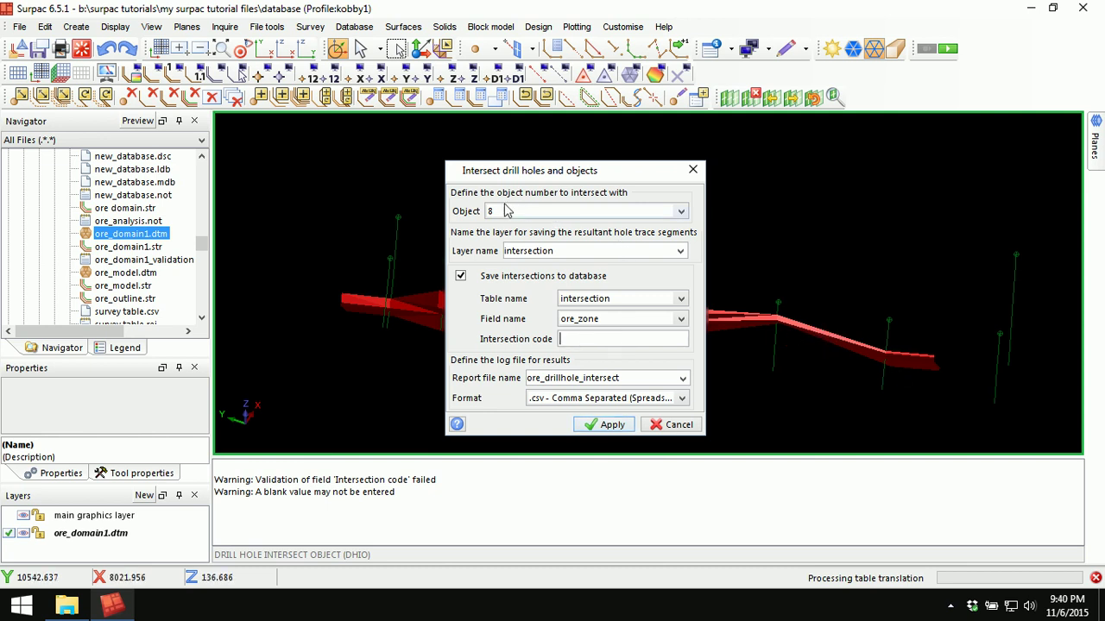
text(1)
click(604, 424)
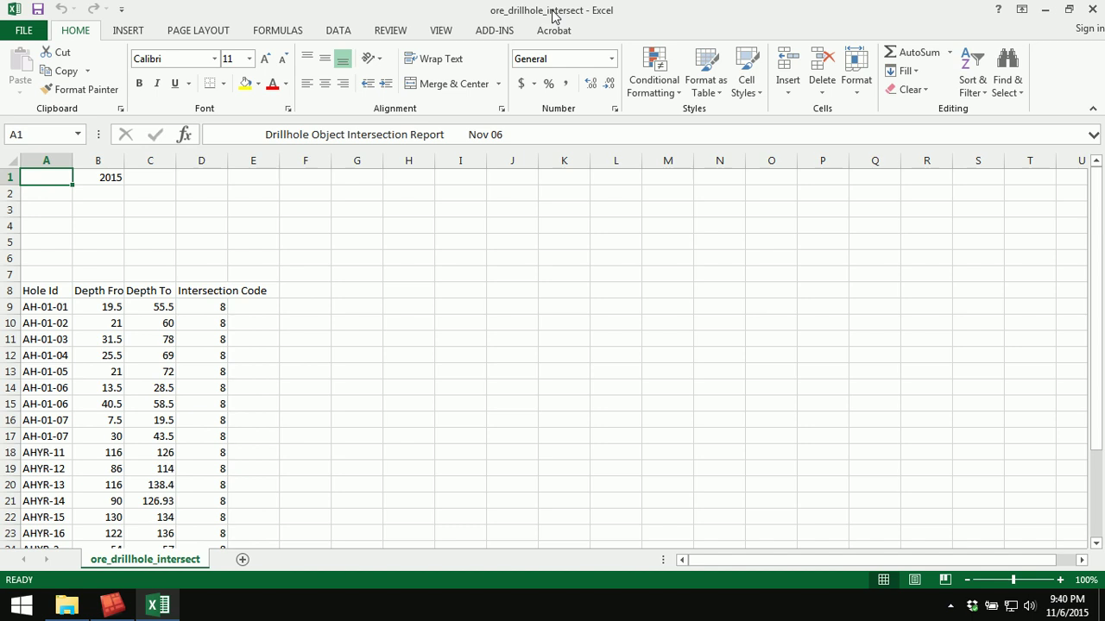
Step: Examine the Hole Id, Depth From, Depth To and Intersection Code columns of the ore_drillhole_intersect report in Excel
click(50, 293)
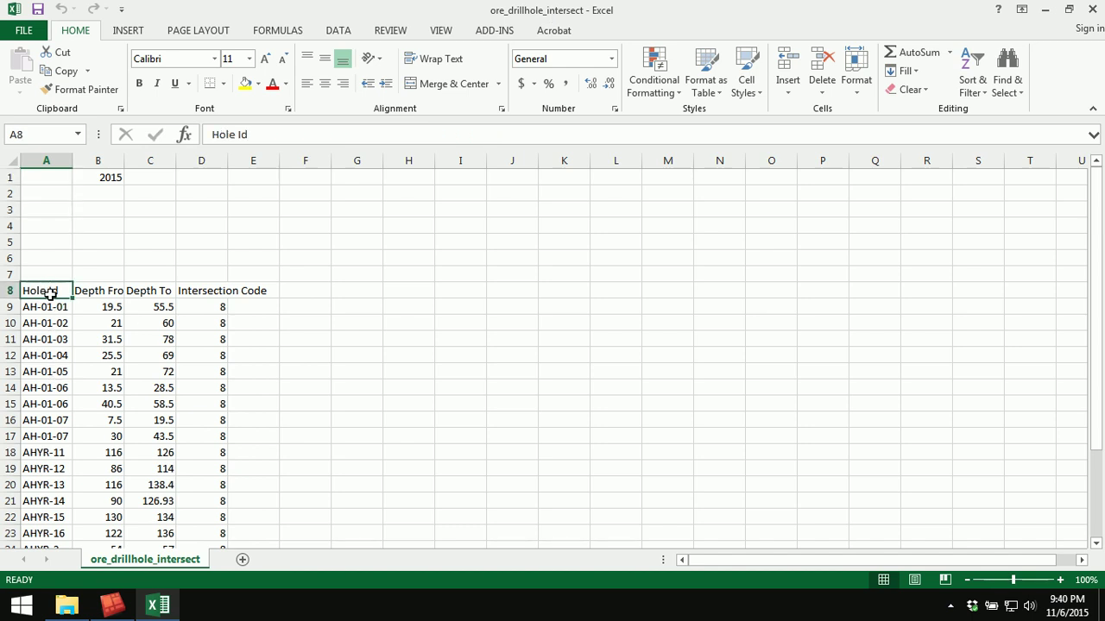
click(99, 292)
click(154, 291)
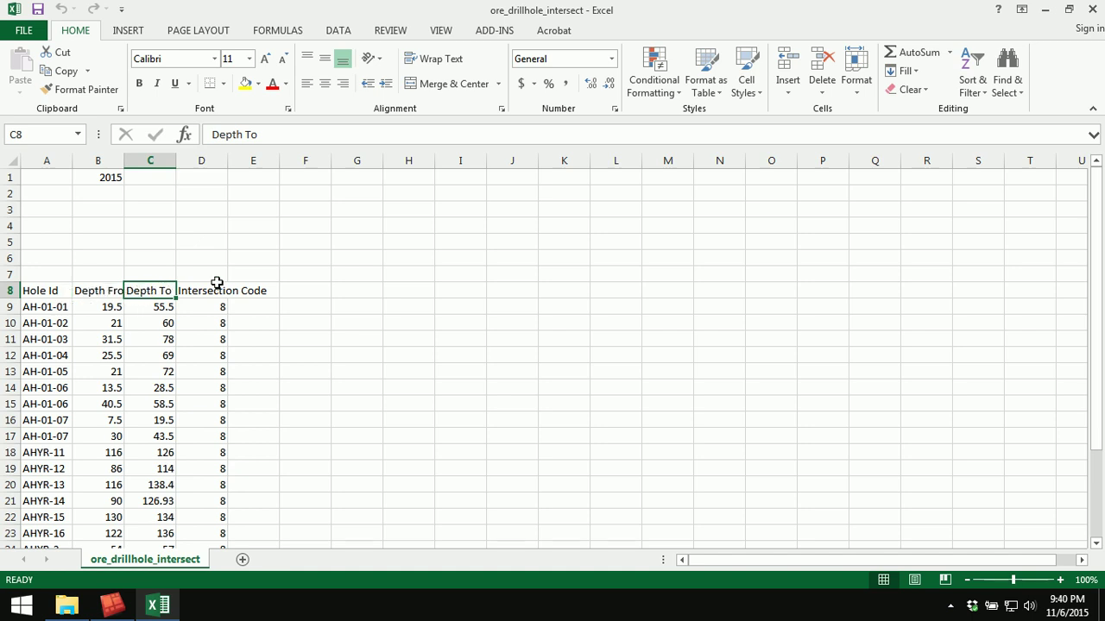
click(96, 290)
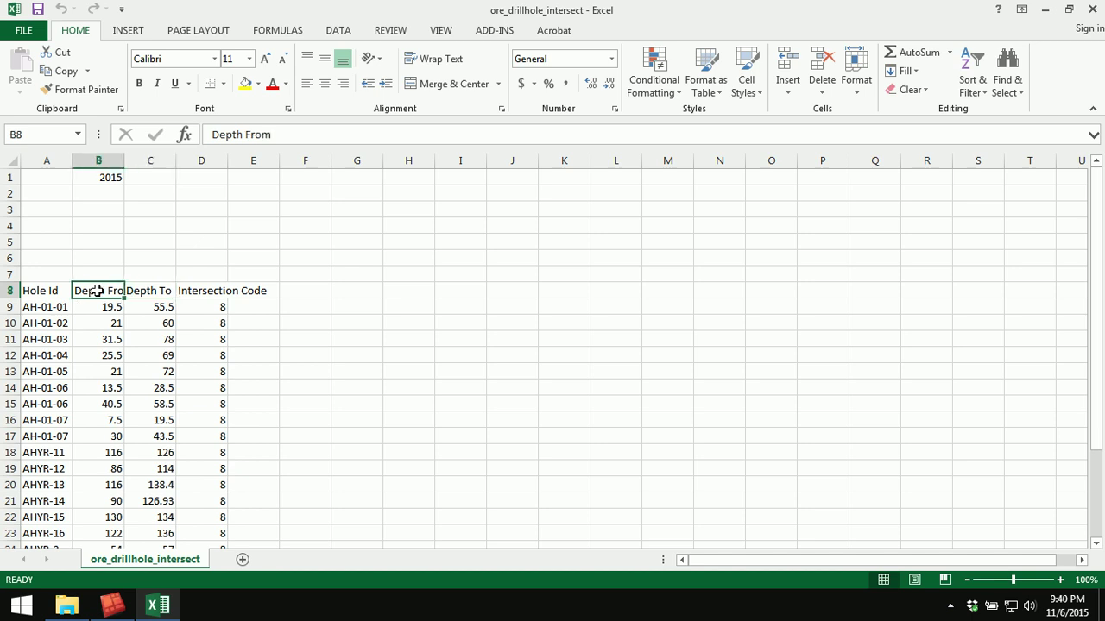
click(156, 289)
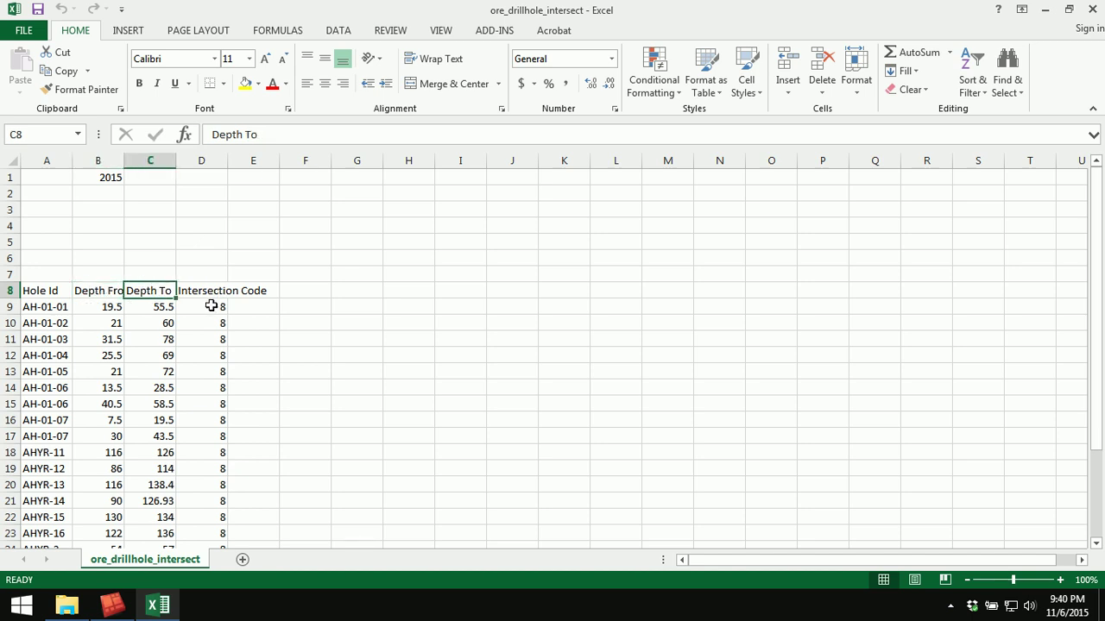
drag(207, 302, 210, 442)
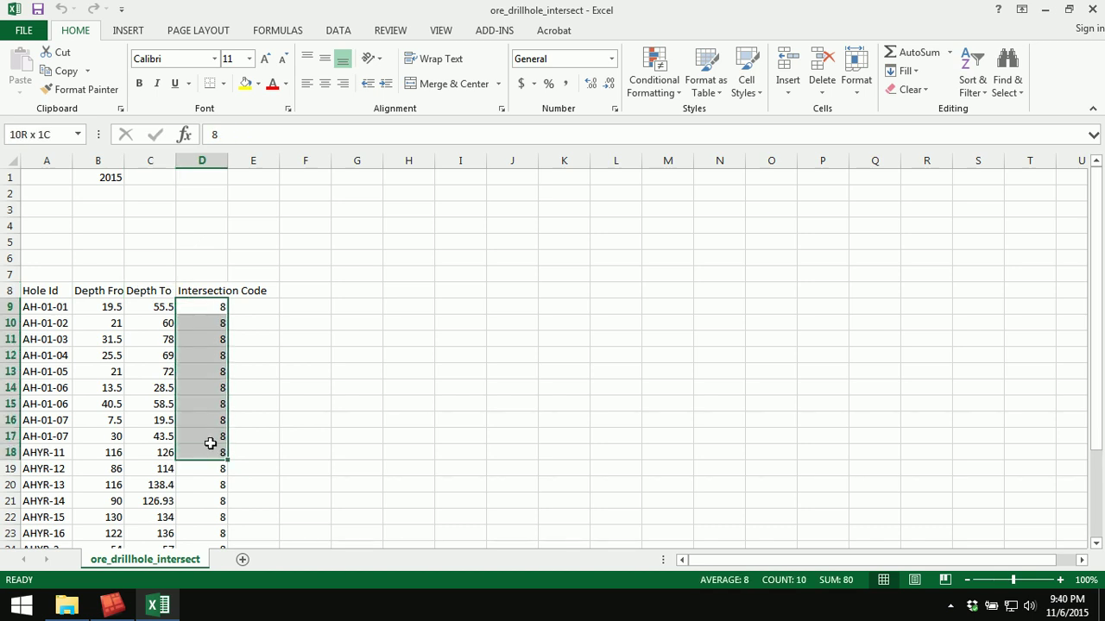
click(337, 339)
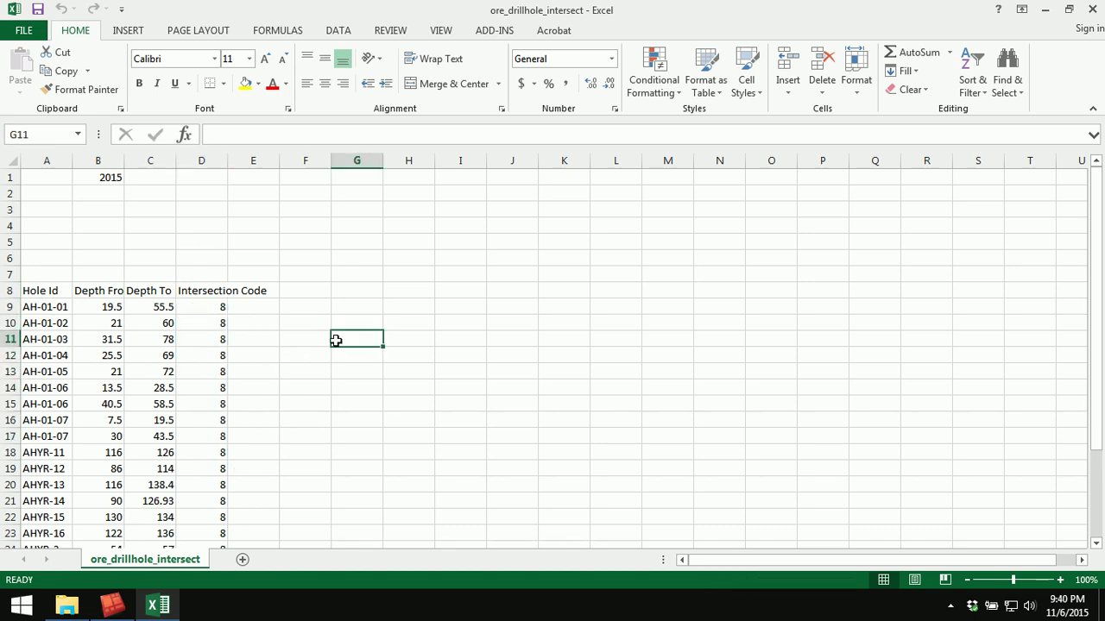
Step: Review the ore intersection depth intervals of the listed drillholes, starting with hole AH-01-01
click(50, 308)
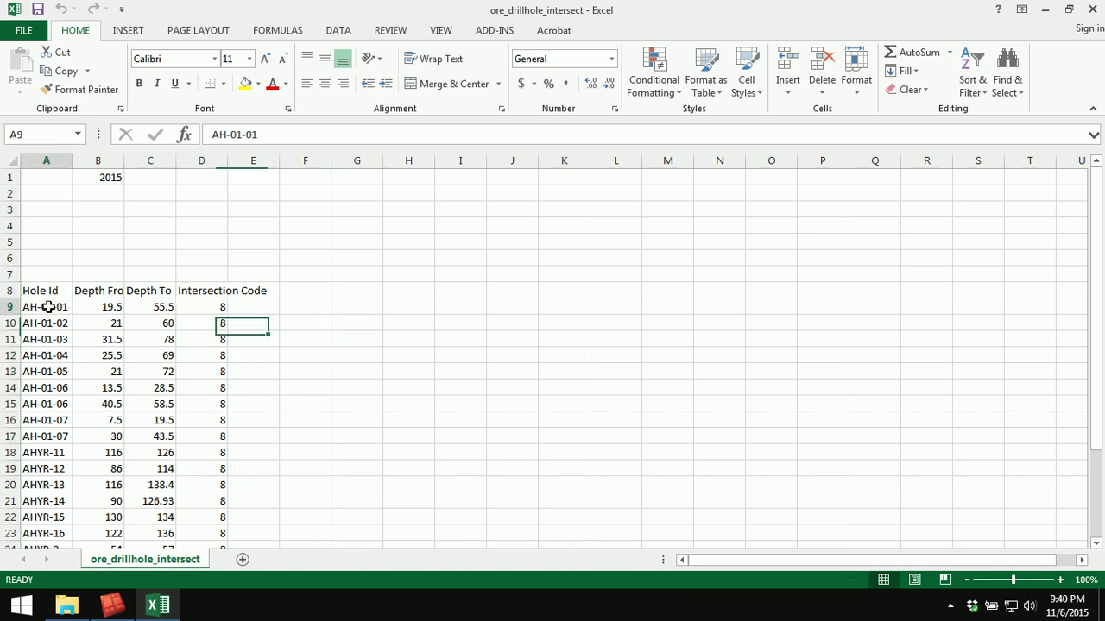
click(100, 308)
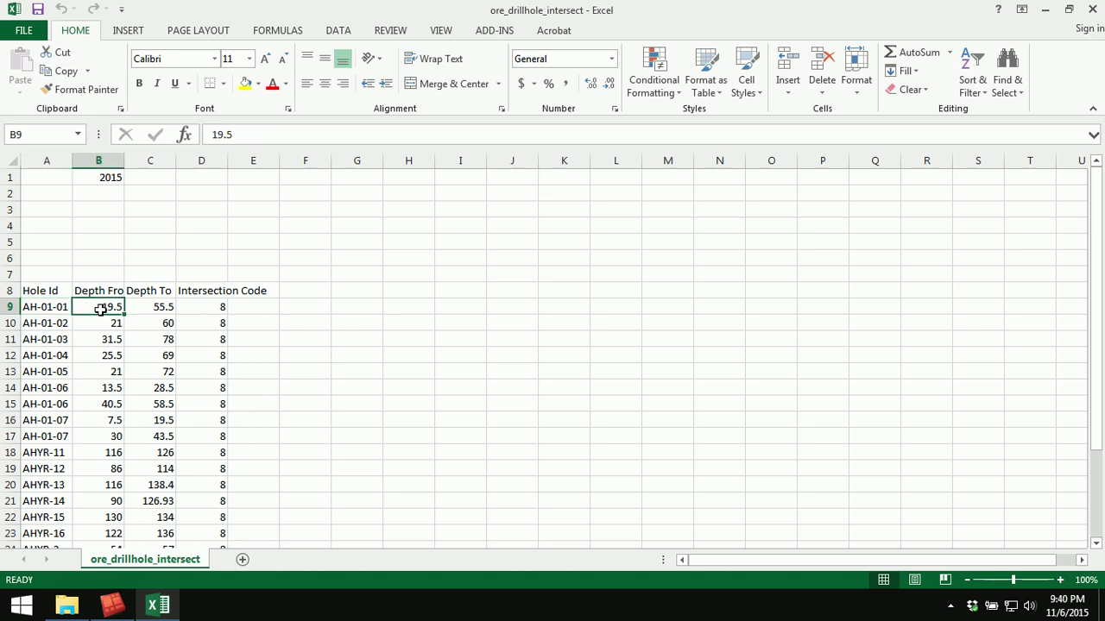
click(160, 310)
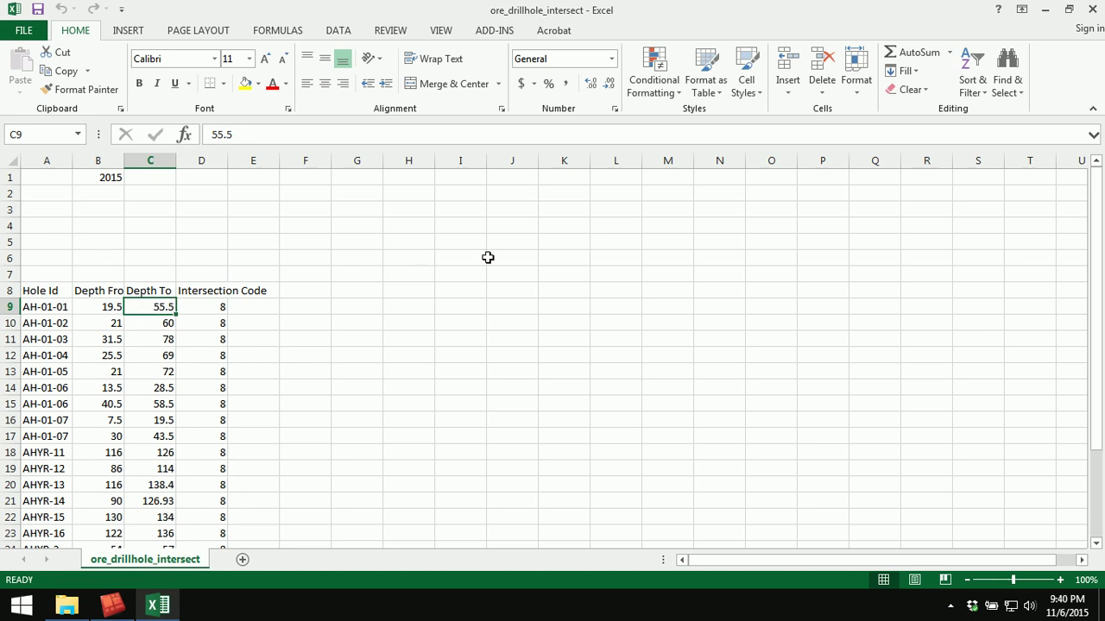
scroll(488, 257, down, 2)
scroll(488, 257, down, 3)
scroll(489, 258, up, 3)
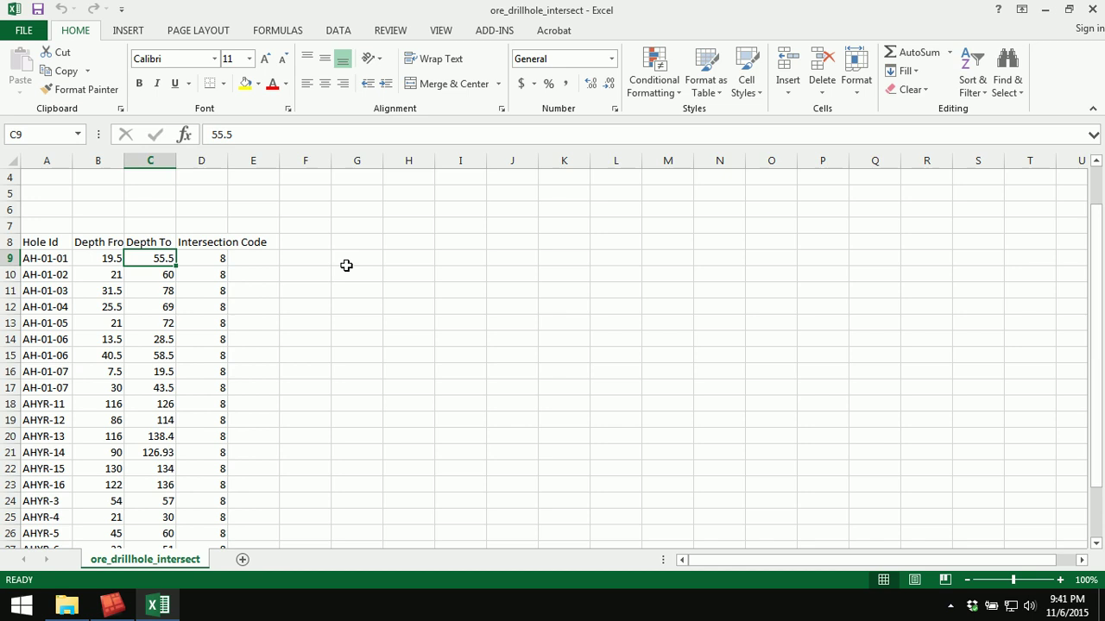
click(40, 258)
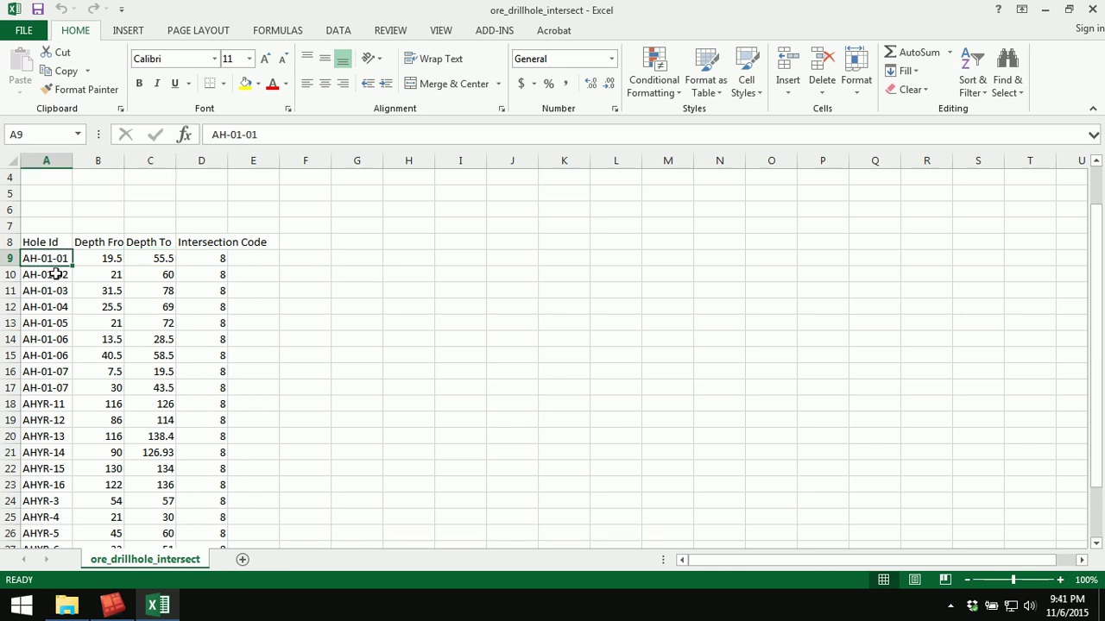
click(55, 275)
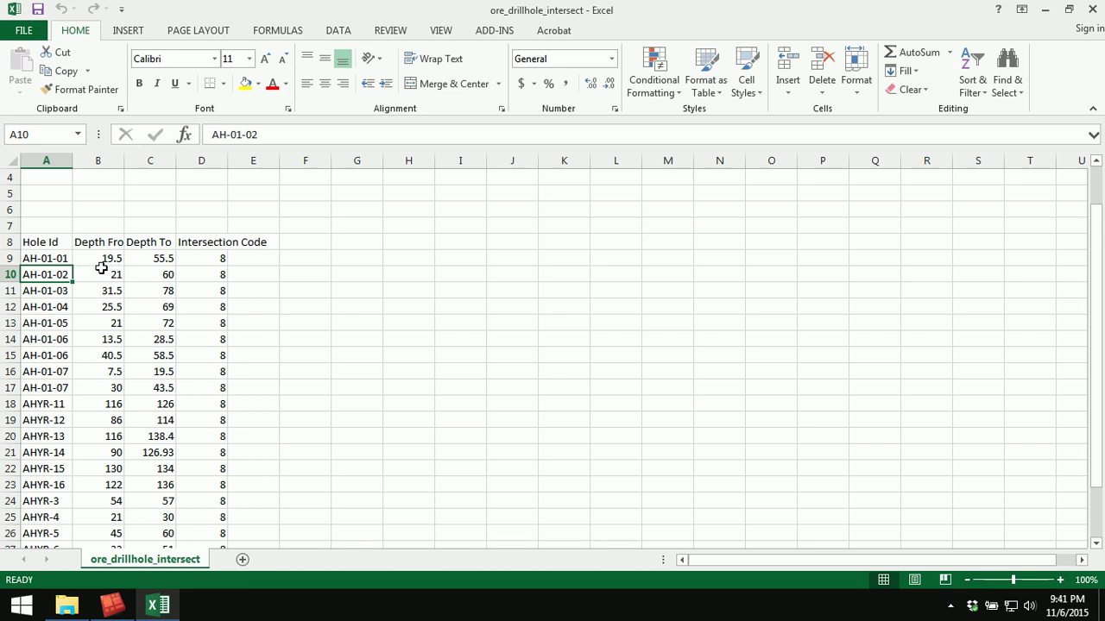
click(105, 261)
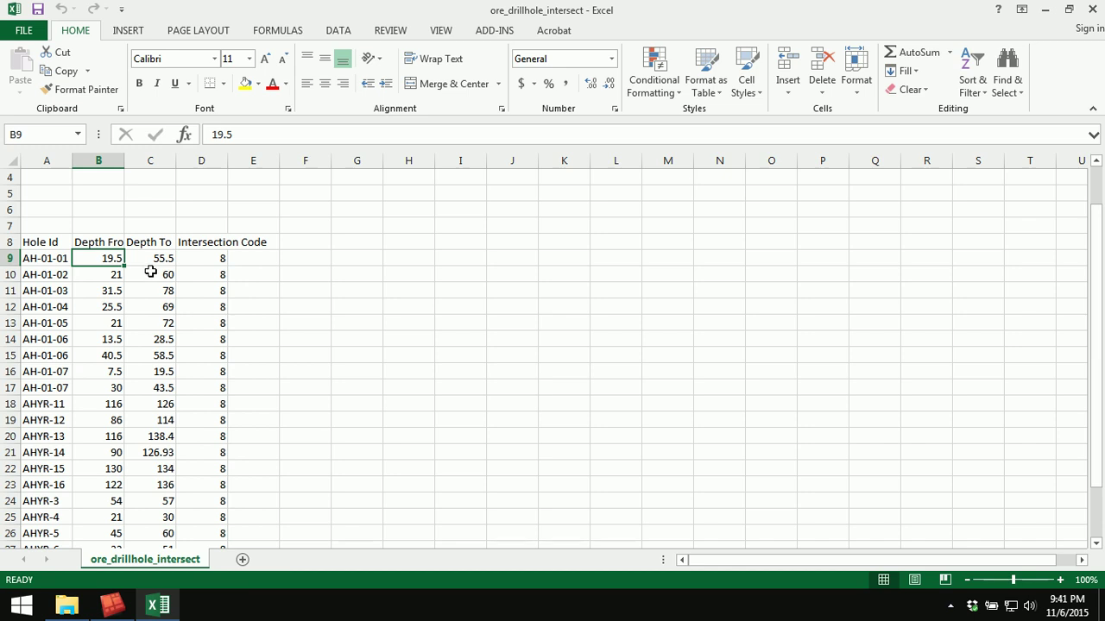
Step: Check the depth intervals of holes AH-01-01 and AH-01-02 in the report and close the workbook
click(40, 260)
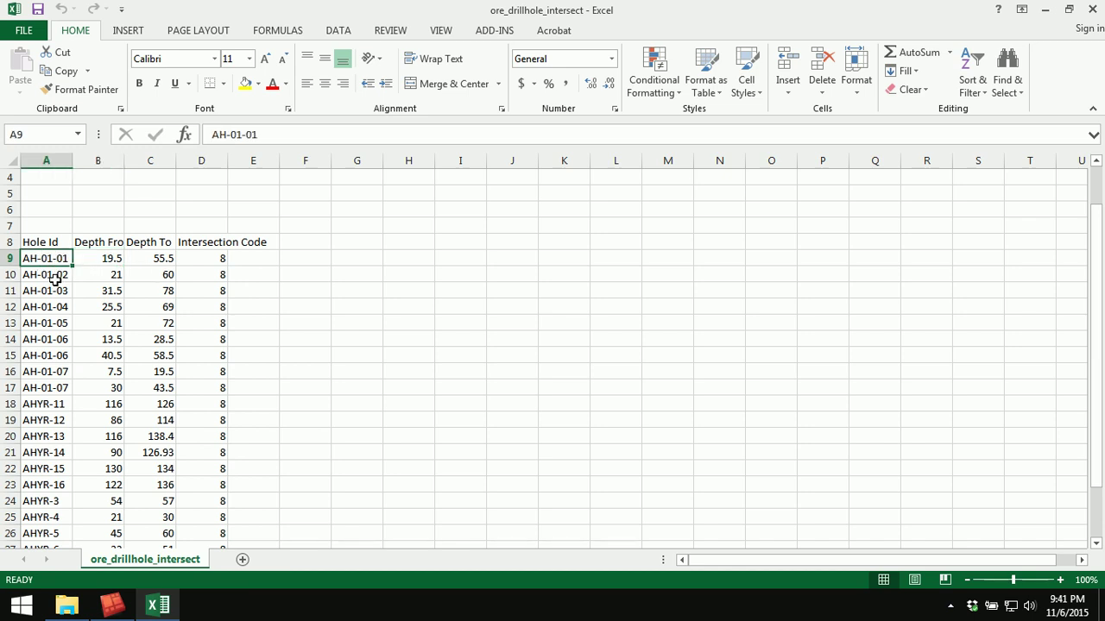
click(55, 278)
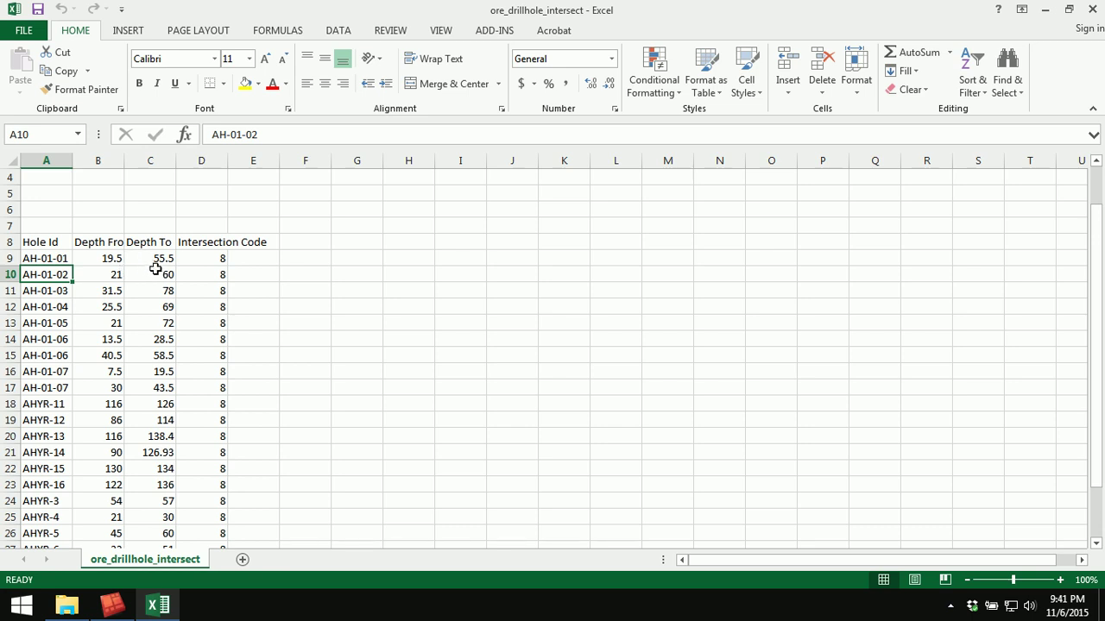
click(108, 271)
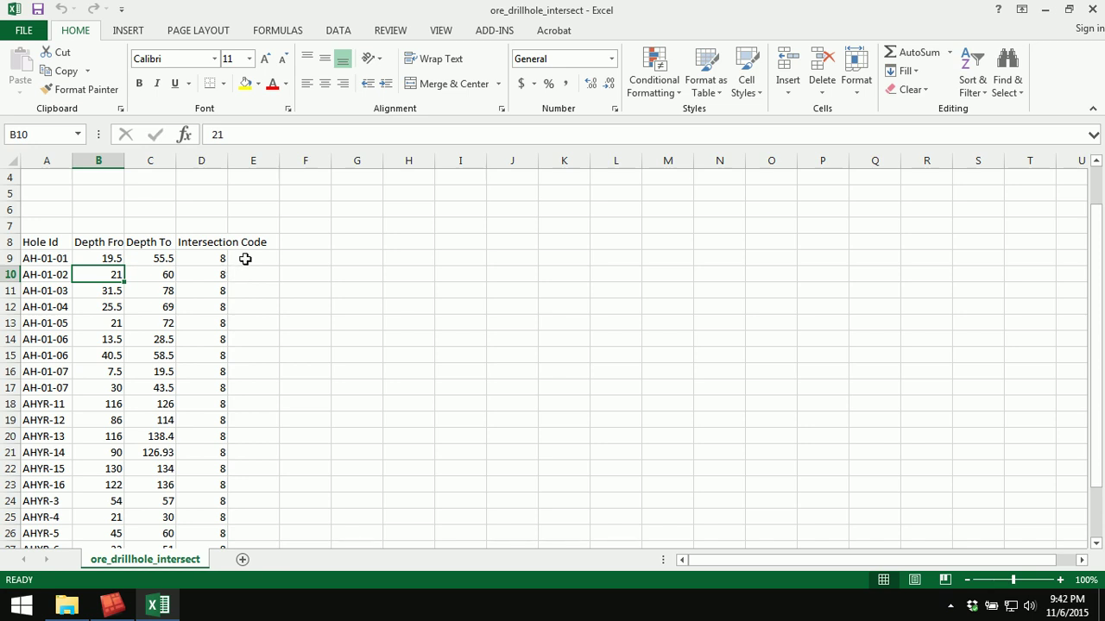
click(1090, 10)
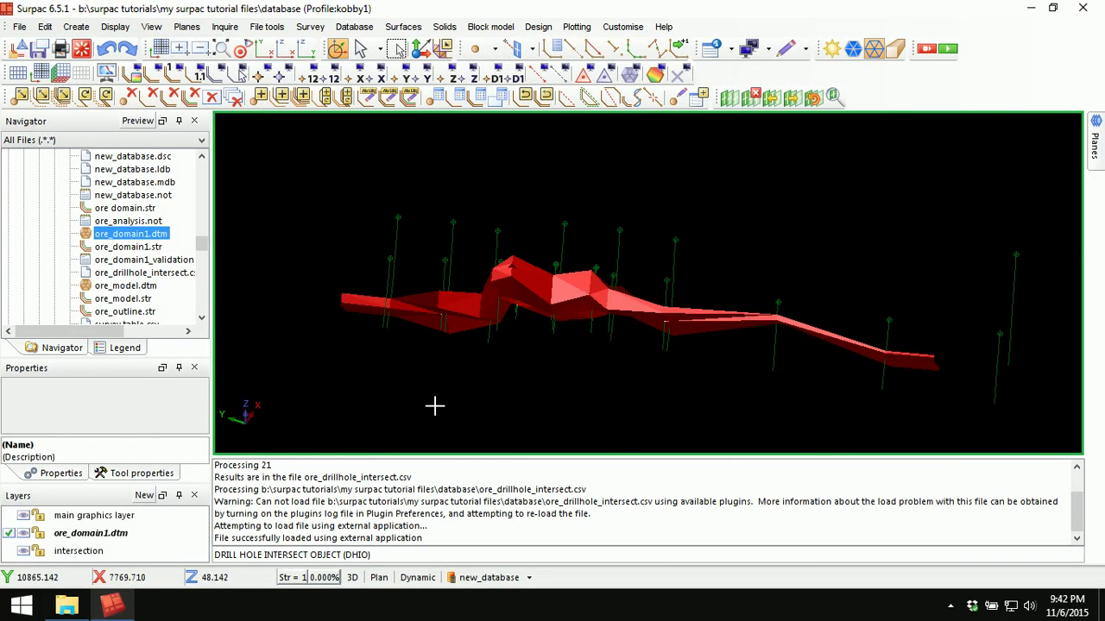
Step: Clear the message log and make the intersection layer active
right_click(544, 501)
click(585, 510)
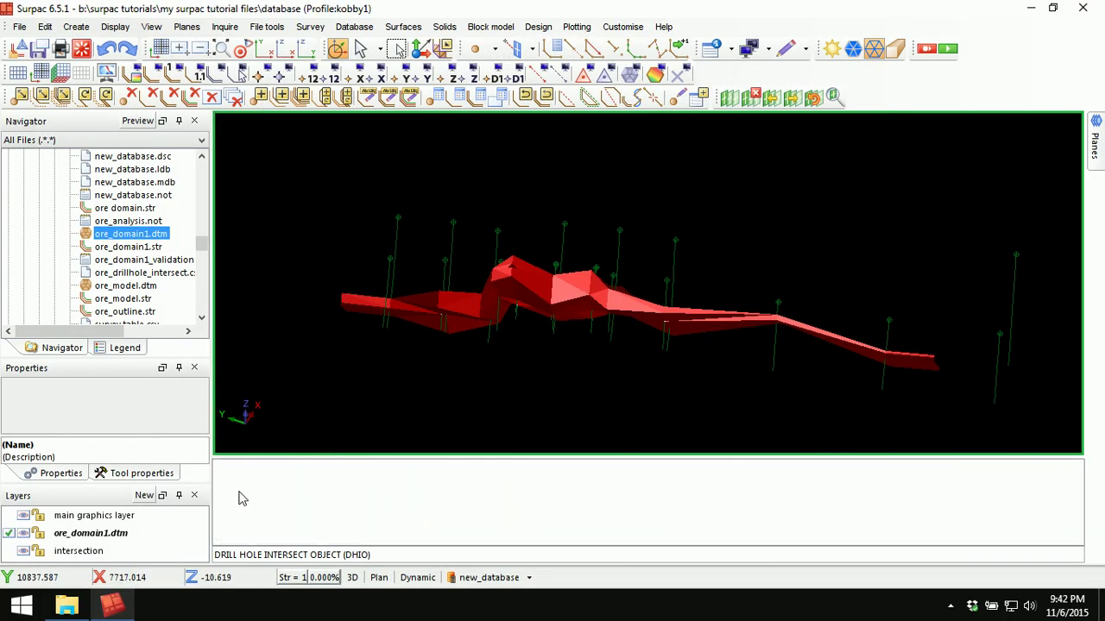
click(79, 554)
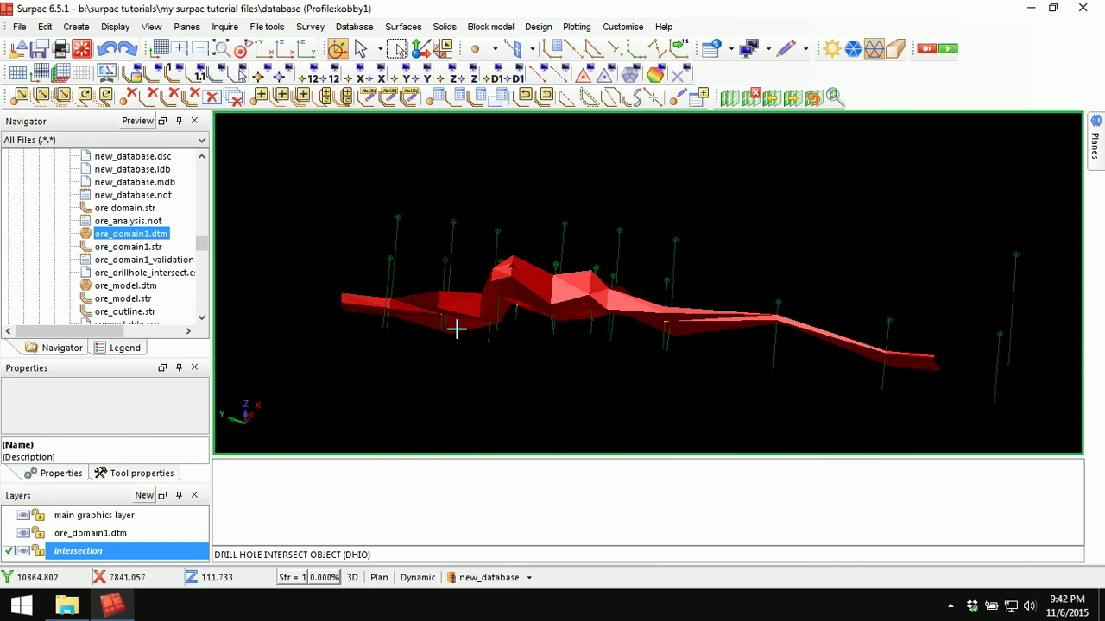
Step: Hide all drillholes so only the ore solid and the intersection segments stay displayed
drag(456, 328, 460, 330)
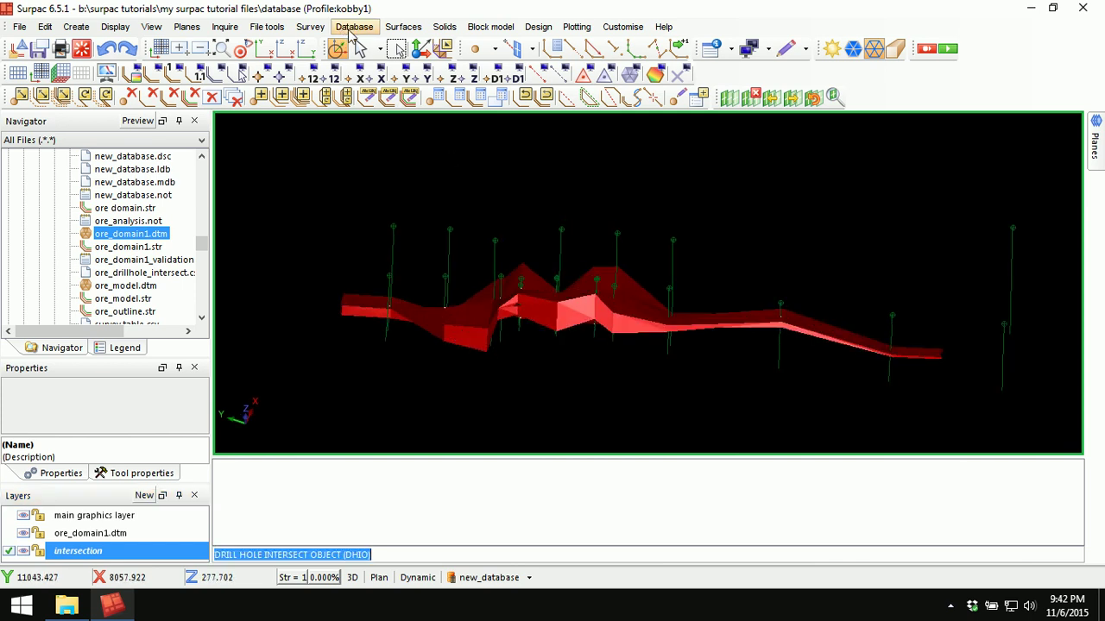
click(351, 27)
mouse_move(380, 96)
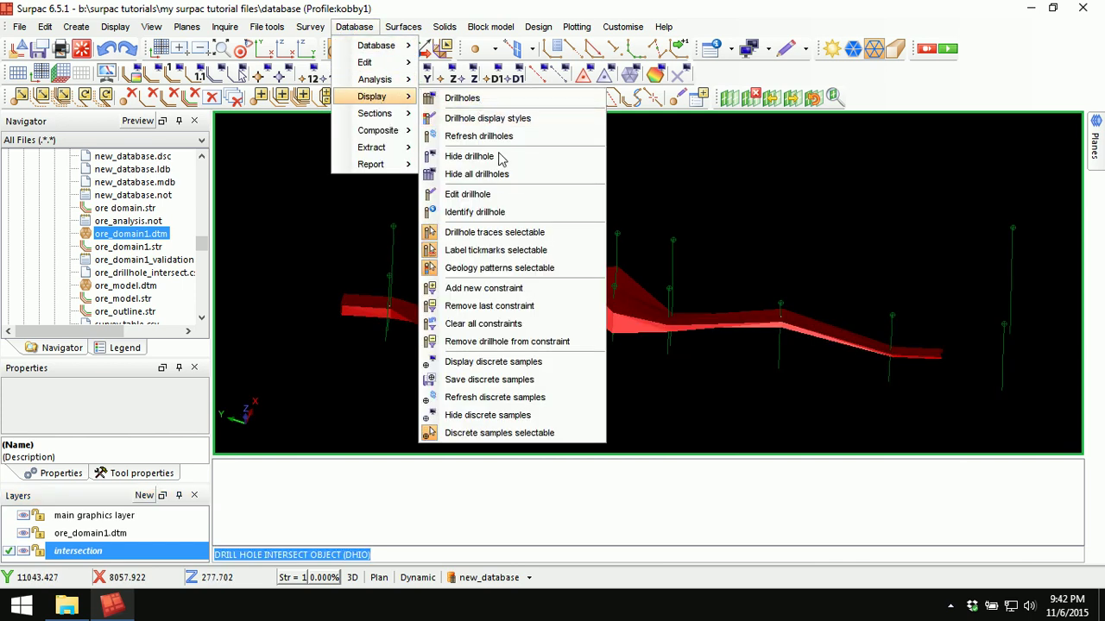
click(499, 175)
scroll(567, 340, up, 2)
scroll(571, 338, down, 2)
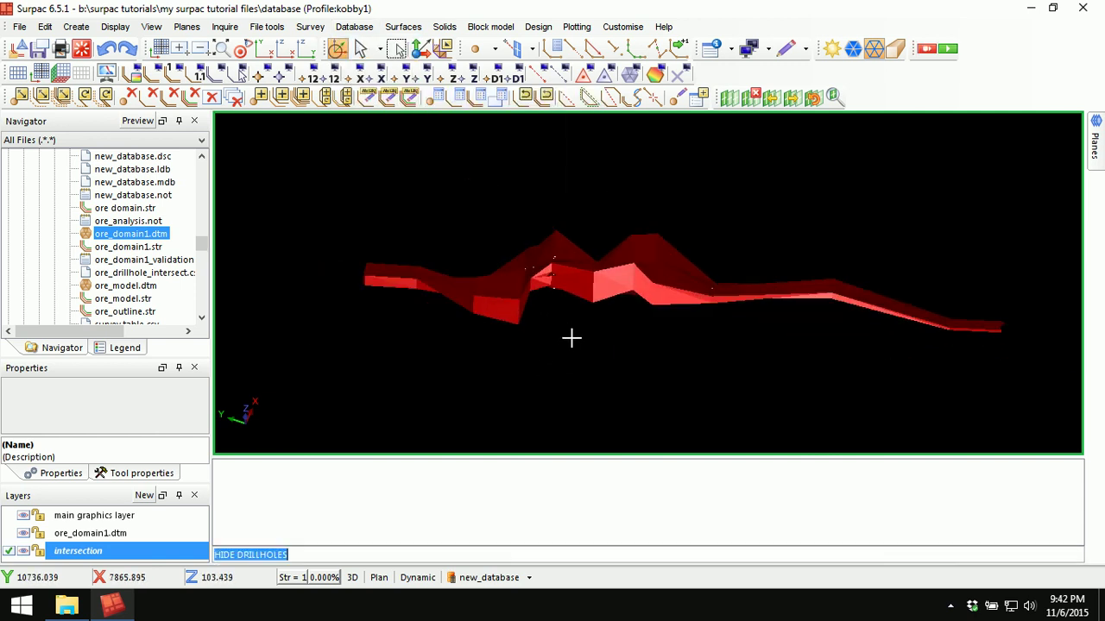
Step: Show the Scale and transparency toolbar and set the display transparency to 60%
right_click(934, 100)
mouse_move(973, 142)
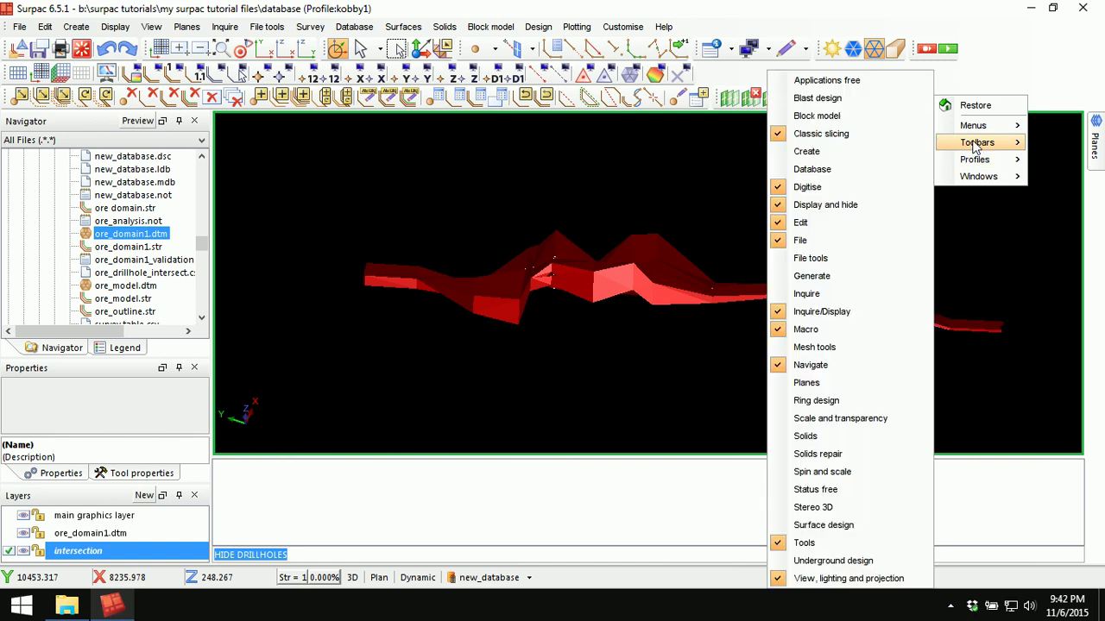
click(841, 418)
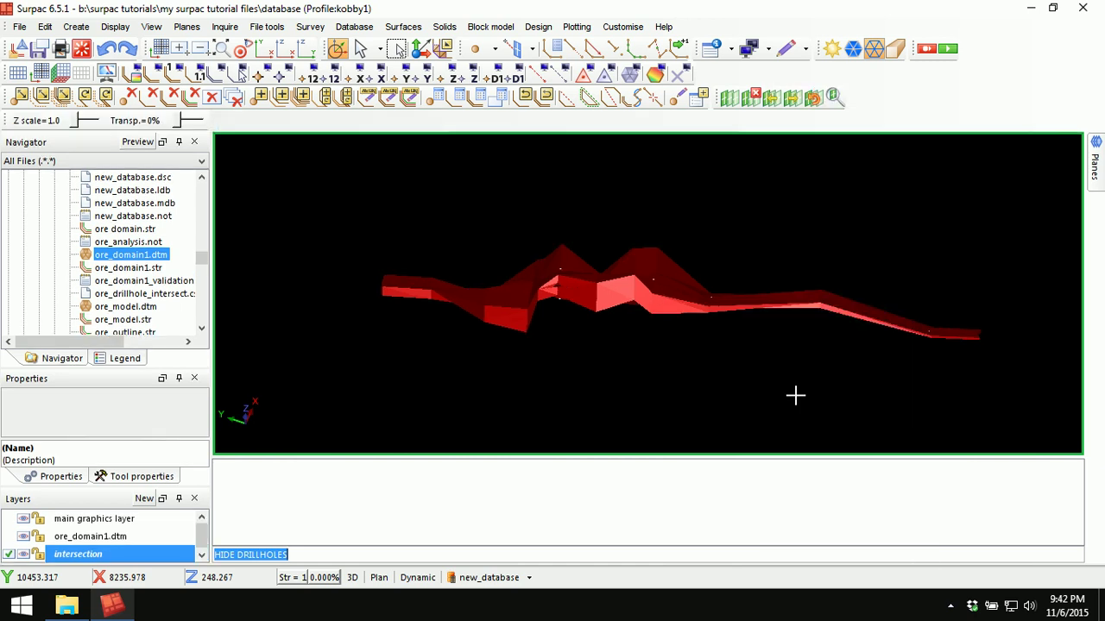
drag(178, 123, 198, 121)
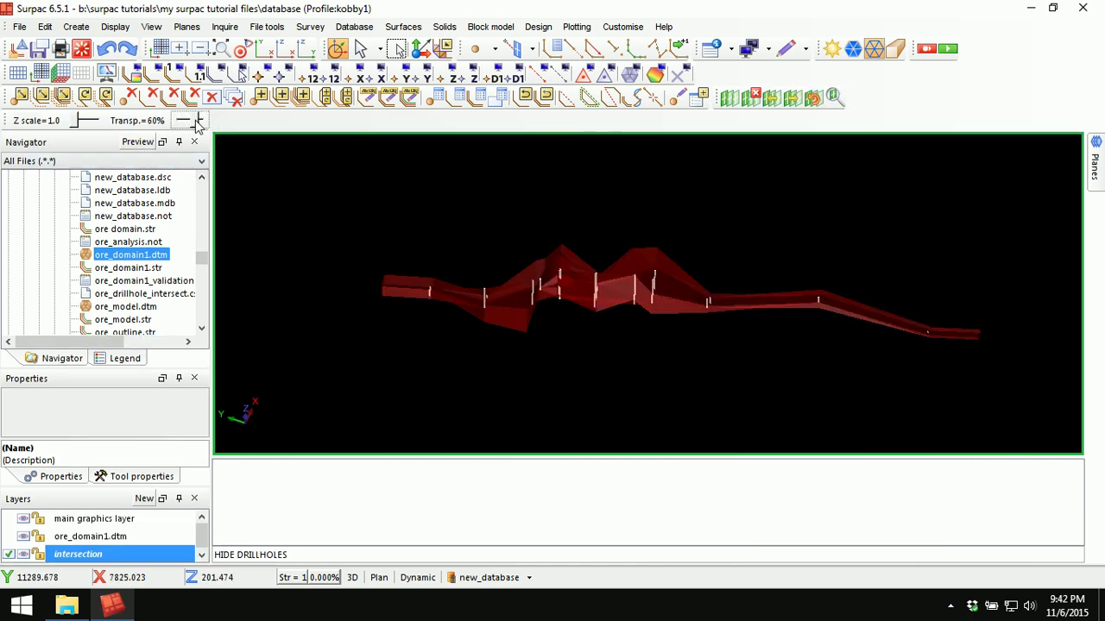
Step: Inspect the intersection segments inside the transparent ore solid by toggling the intersection layer's visibility off and on
drag(456, 285, 528, 320)
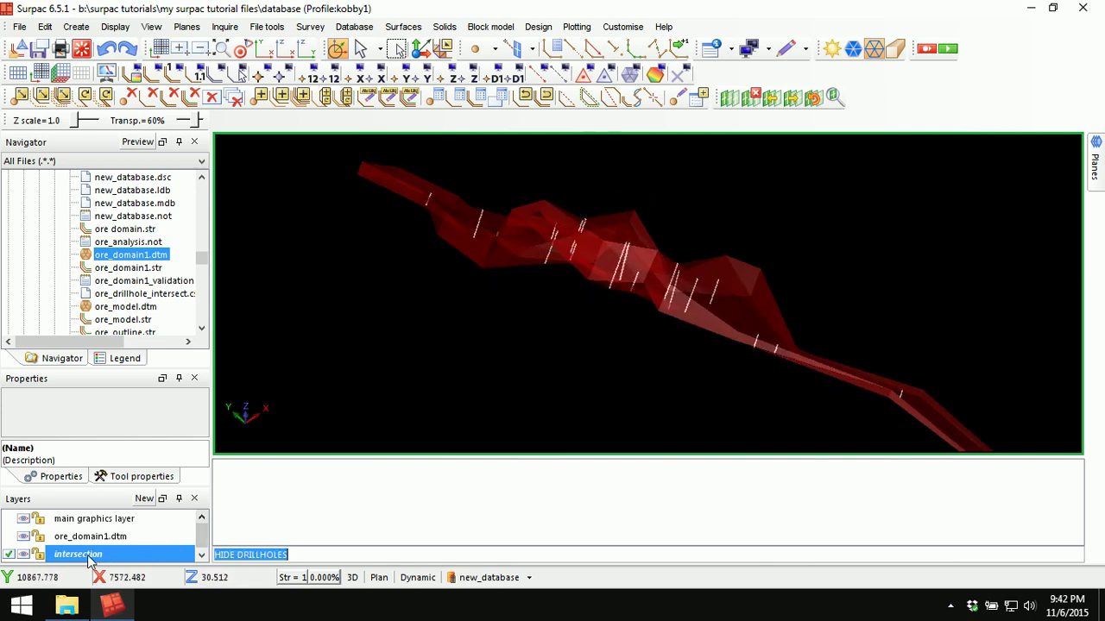
click(23, 554)
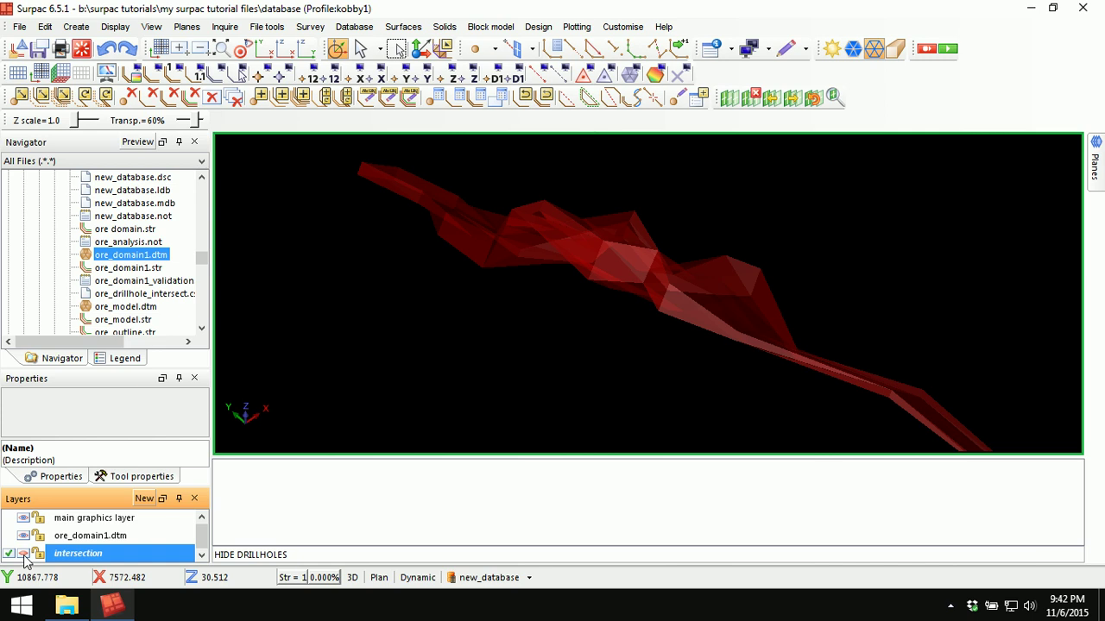
click(23, 554)
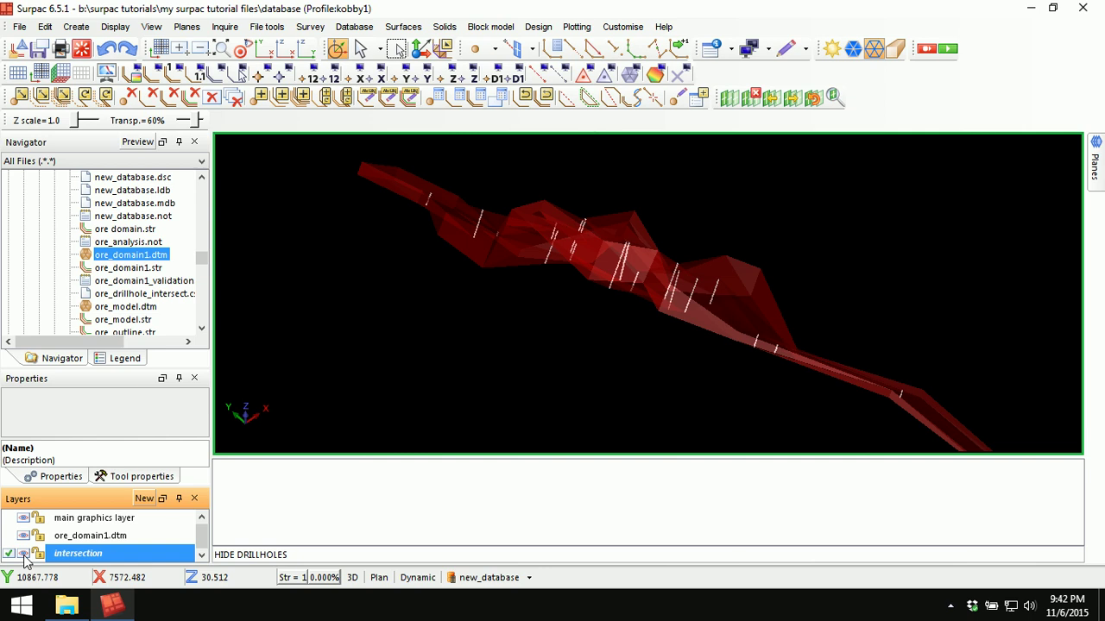
Step: Save the intersection layer as a Surpac string file named intersection with extension .str and clear the message log
click(41, 49)
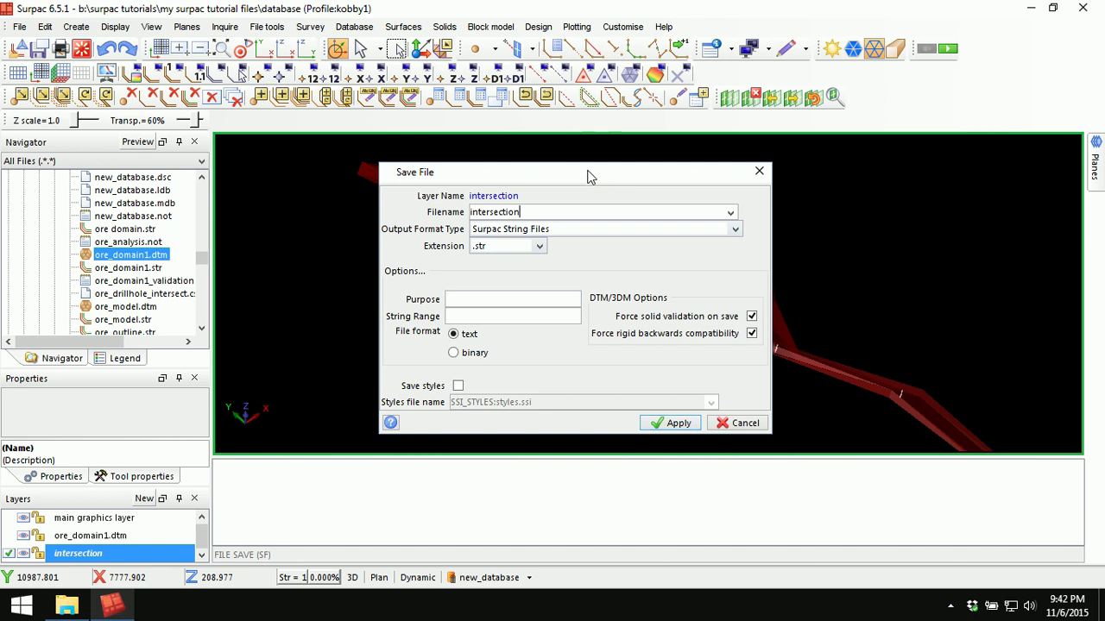
drag(586, 172, 616, 162)
click(706, 414)
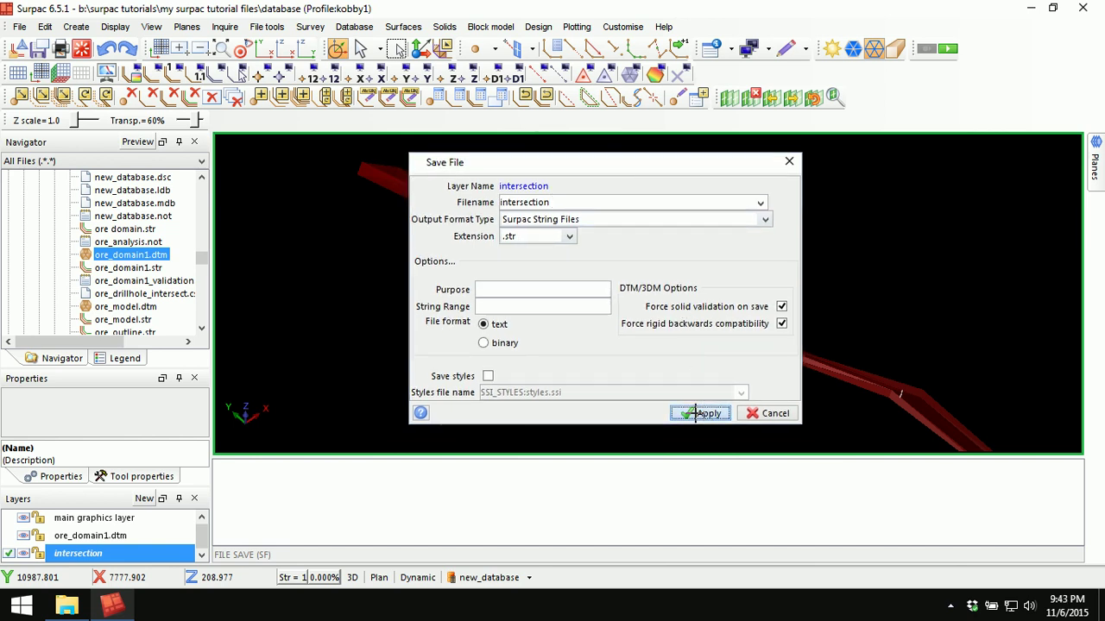
right_click(635, 507)
click(686, 513)
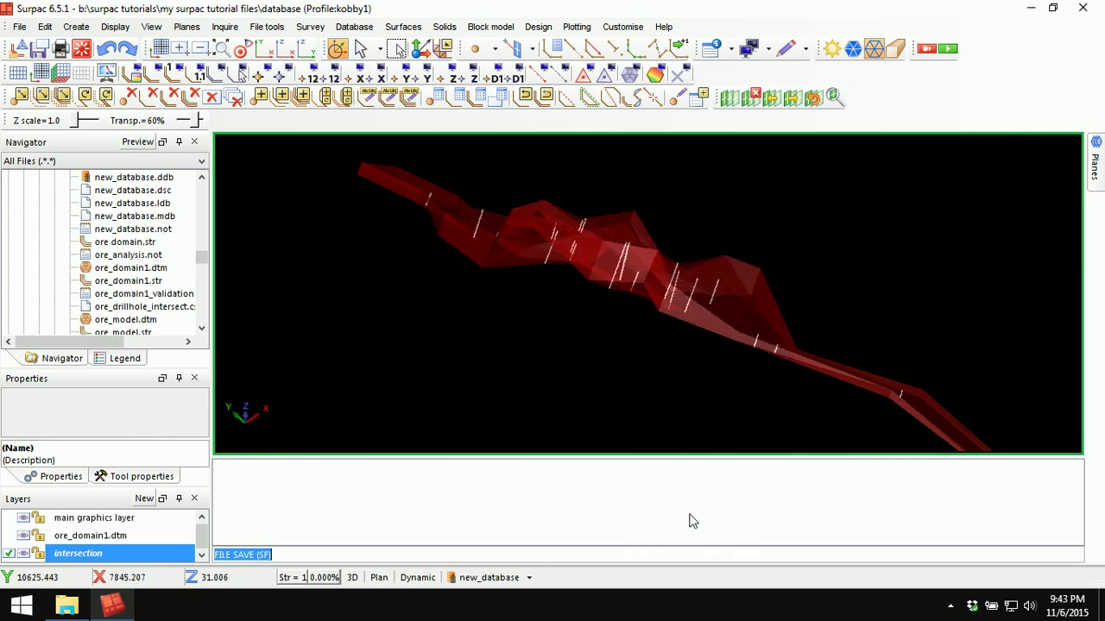
Step: Empty the graphics, display the saved intersection.str on its own in 3D, and clear it again
click(81, 49)
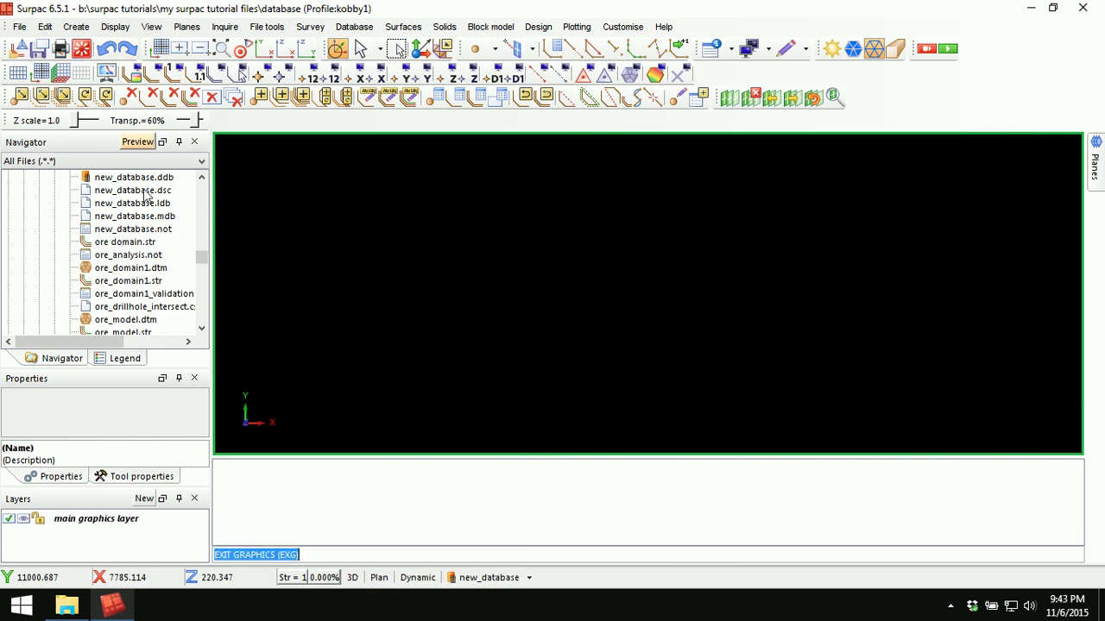
scroll(145, 275, up, 1)
scroll(139, 267, down, 2)
scroll(134, 263, down, 1)
scroll(133, 259, up, 4)
drag(134, 244, 436, 259)
middle_drag(527, 316, 601, 310)
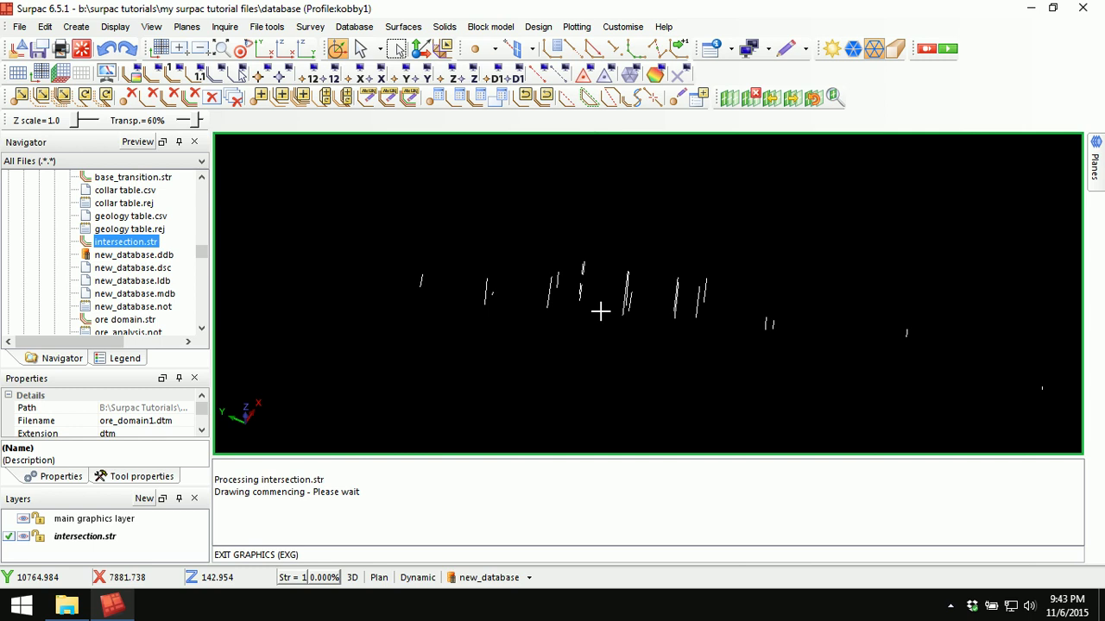
click(82, 48)
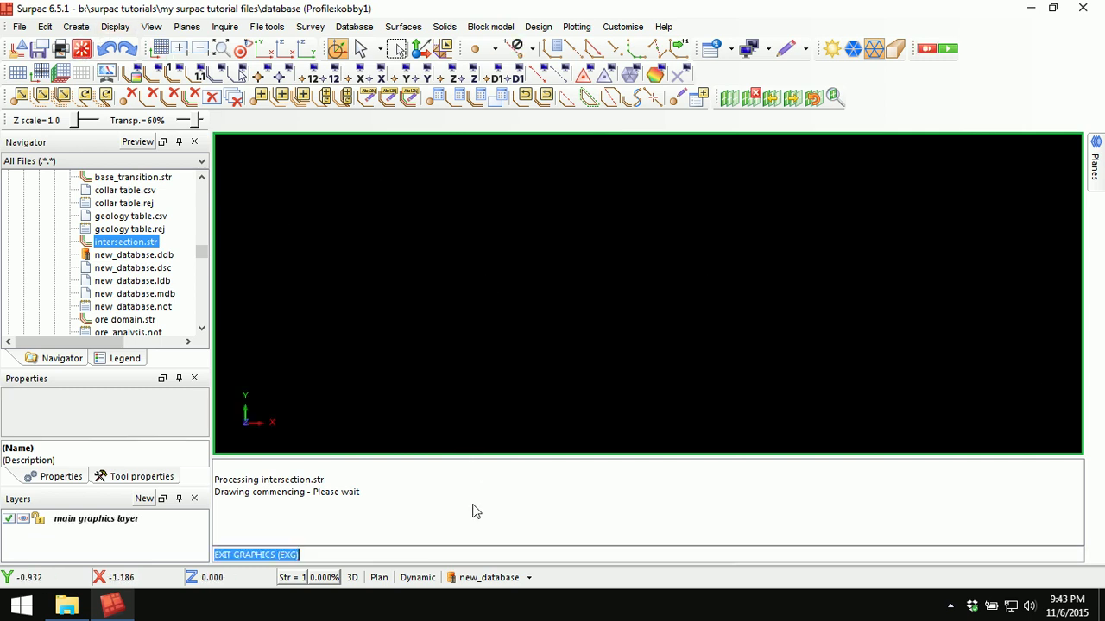
Step: View the database's intersection table without any query constraints
click(354, 27)
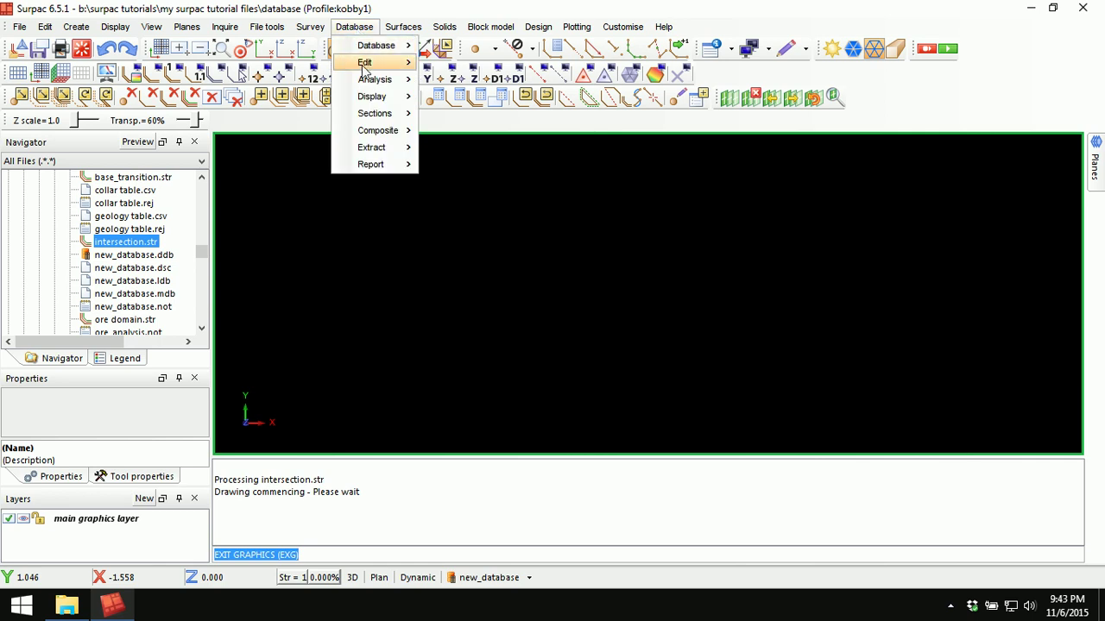
mouse_move(364, 65)
click(454, 64)
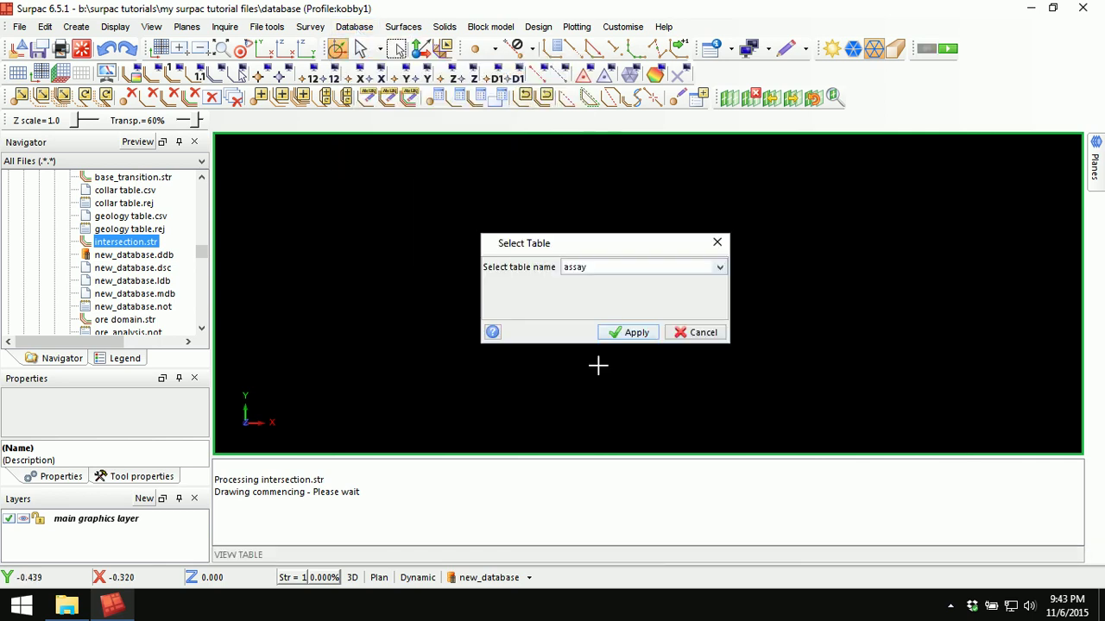
click(611, 266)
click(611, 322)
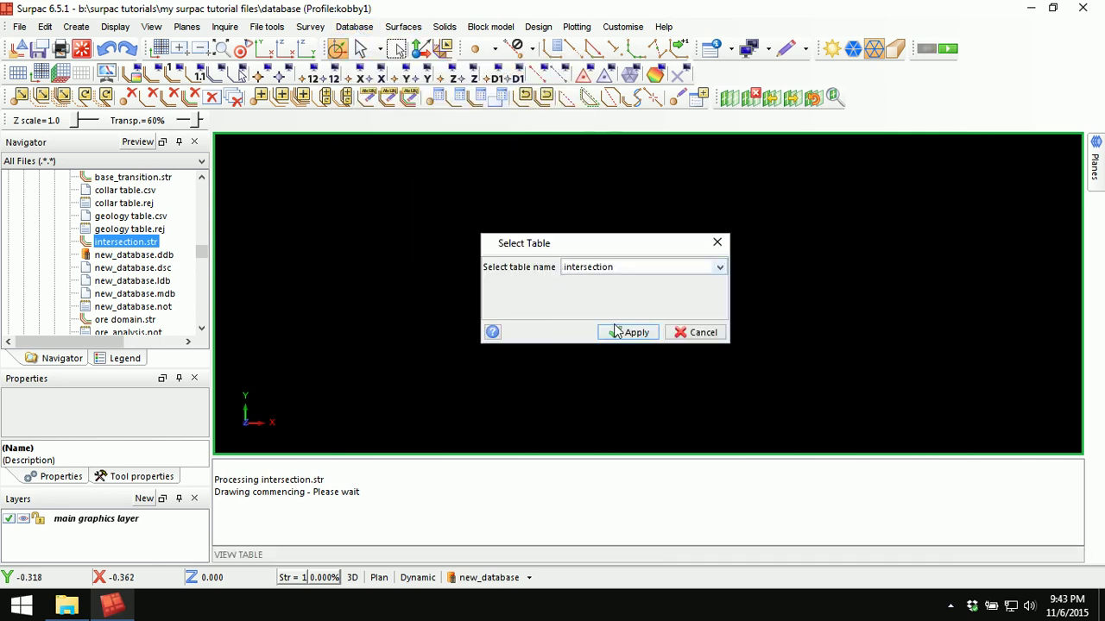
click(634, 333)
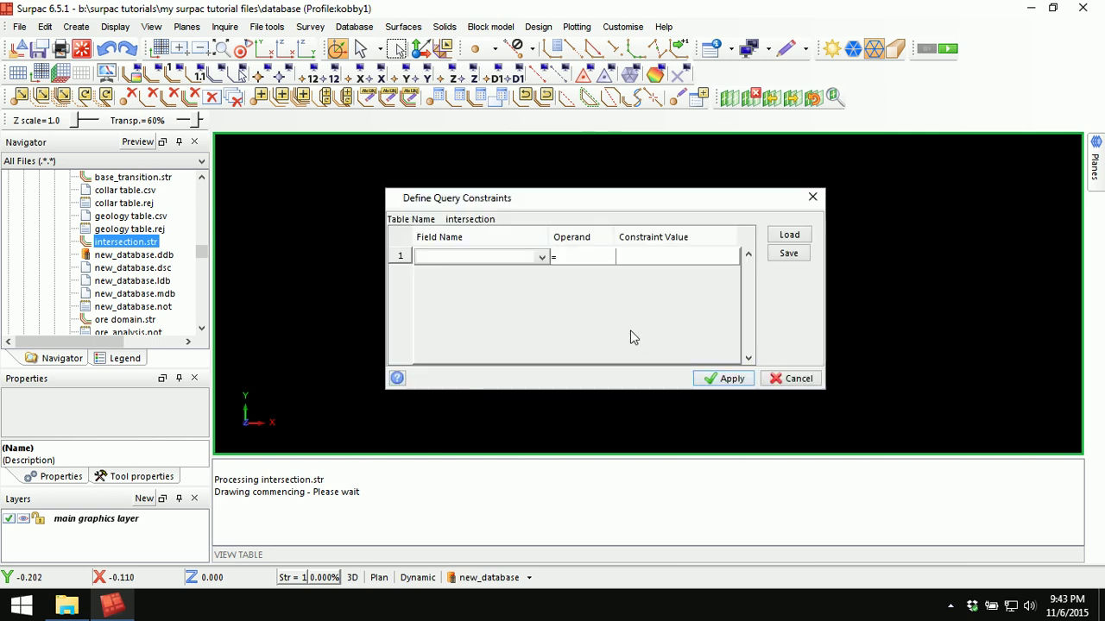
key(Return)
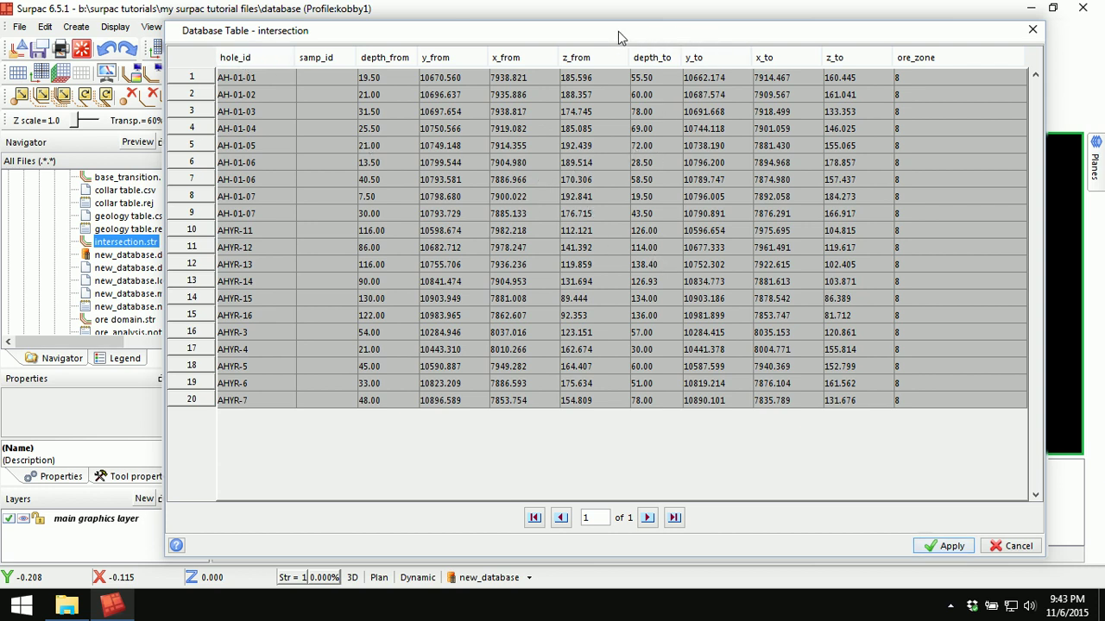
Step: Examine the depth, coordinate and ore_zone columns of the intersection table and close it
drag(596, 33, 595, 75)
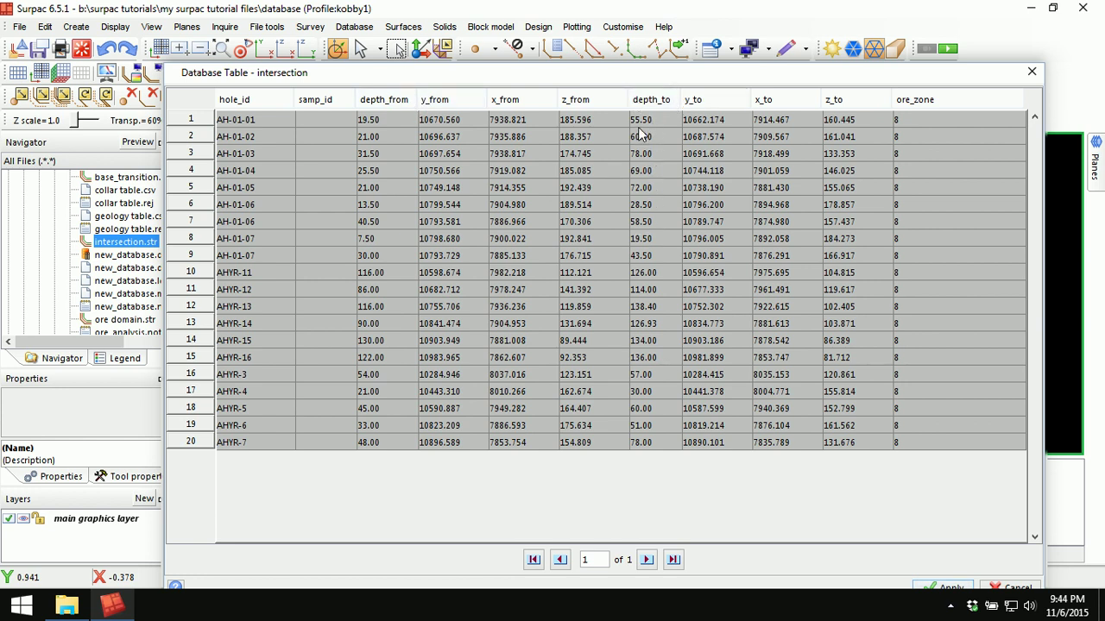
double_click(581, 560)
drag(685, 76, 676, 55)
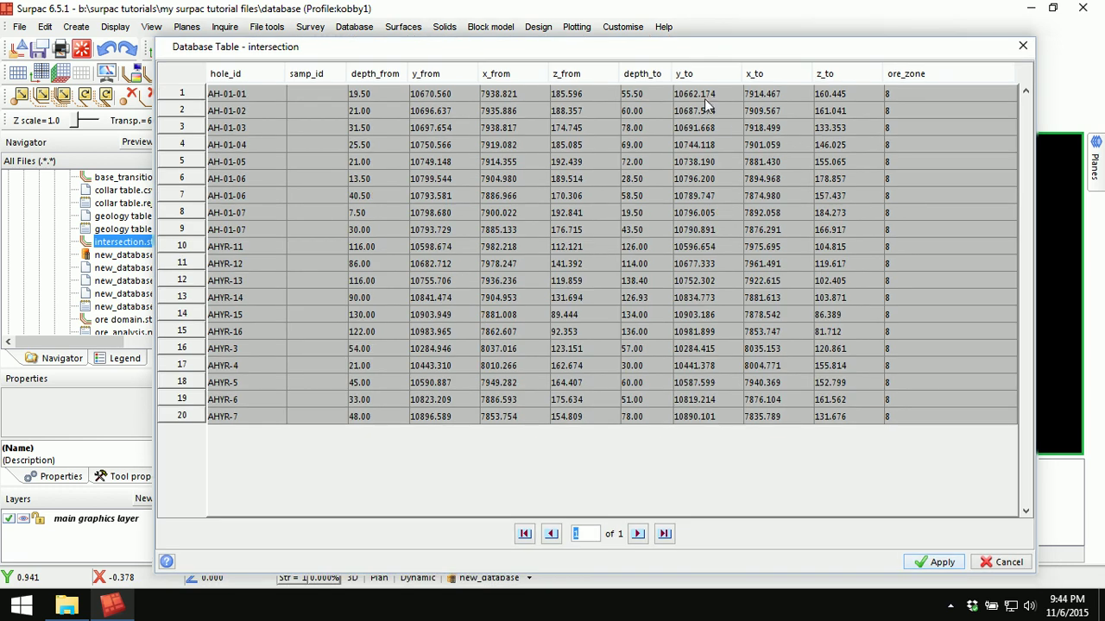
click(945, 564)
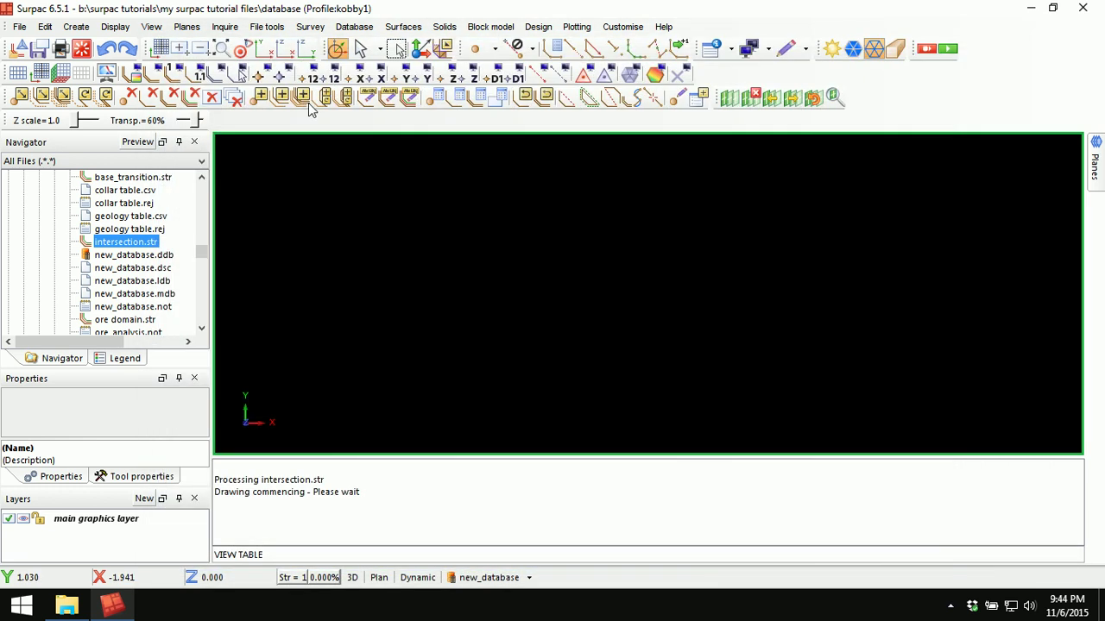
Step: Check the intersection table's record count in the database summary, close it without a report file, and clear the message log
click(342, 25)
mouse_move(418, 168)
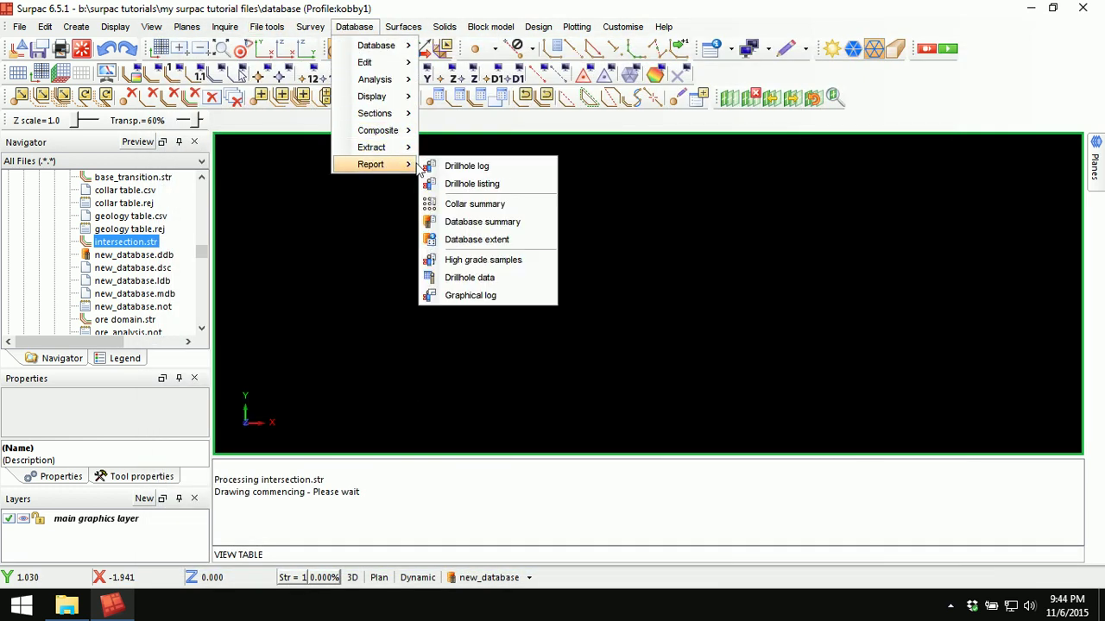
click(490, 226)
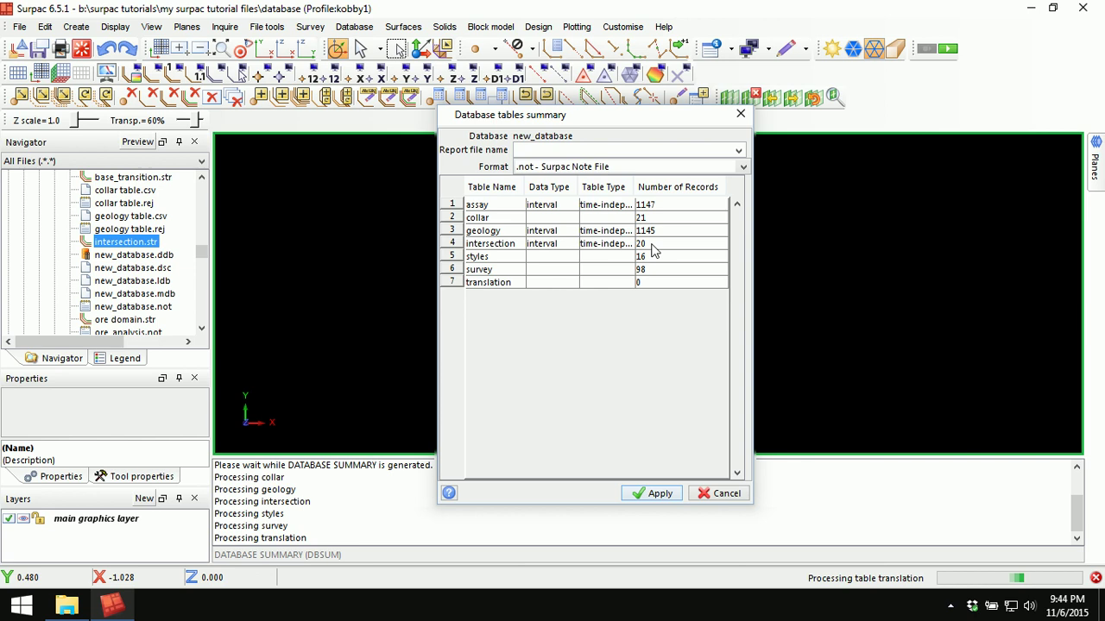
click(660, 492)
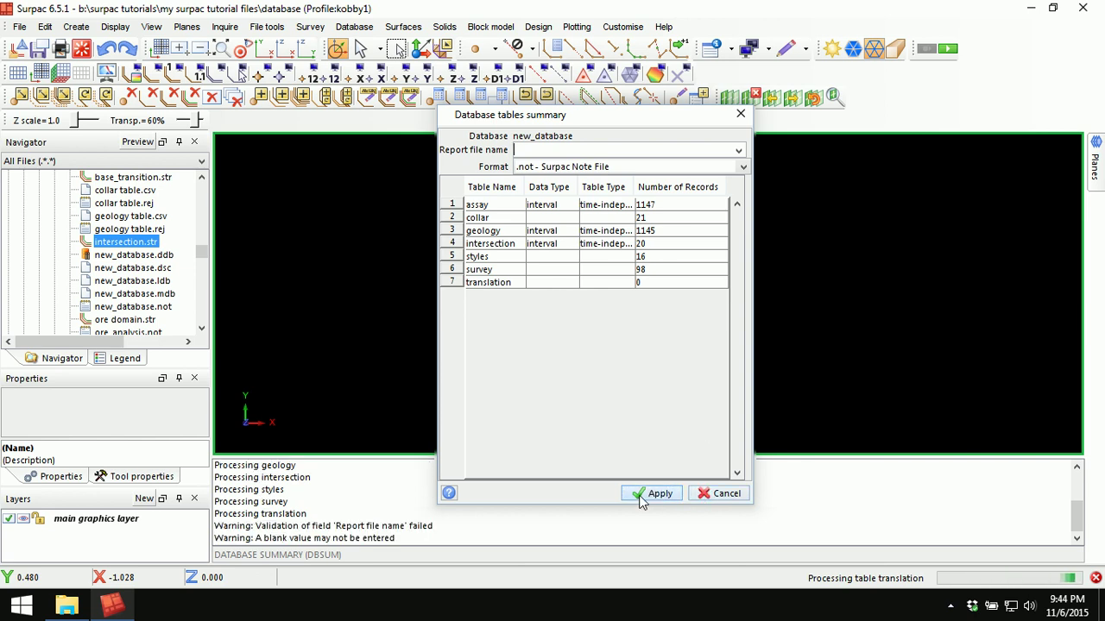
click(710, 494)
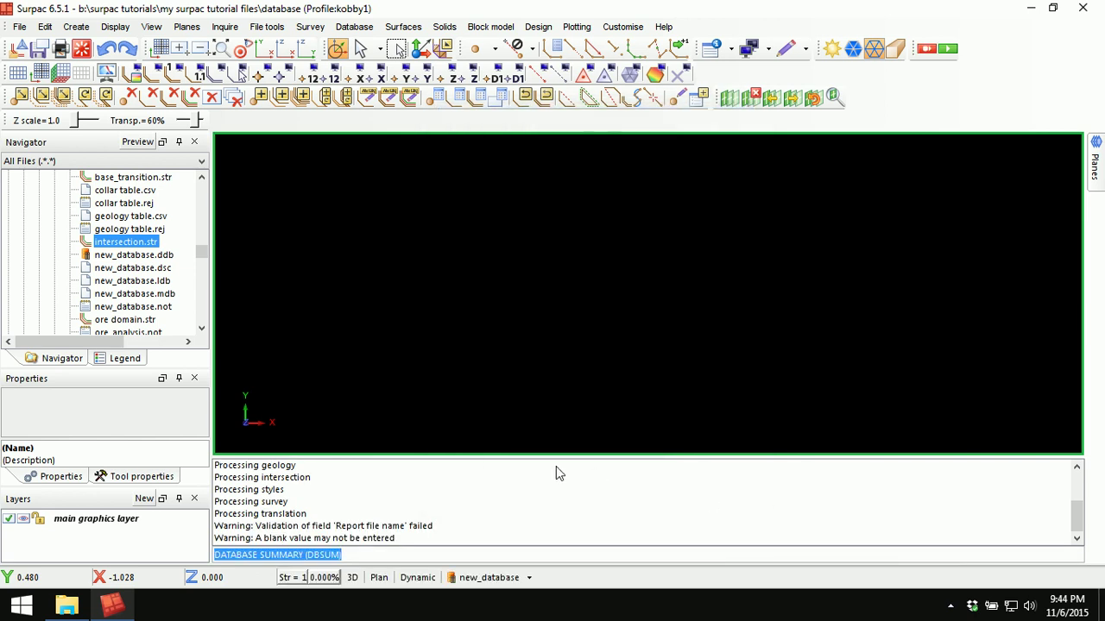
right_click(618, 481)
click(664, 492)
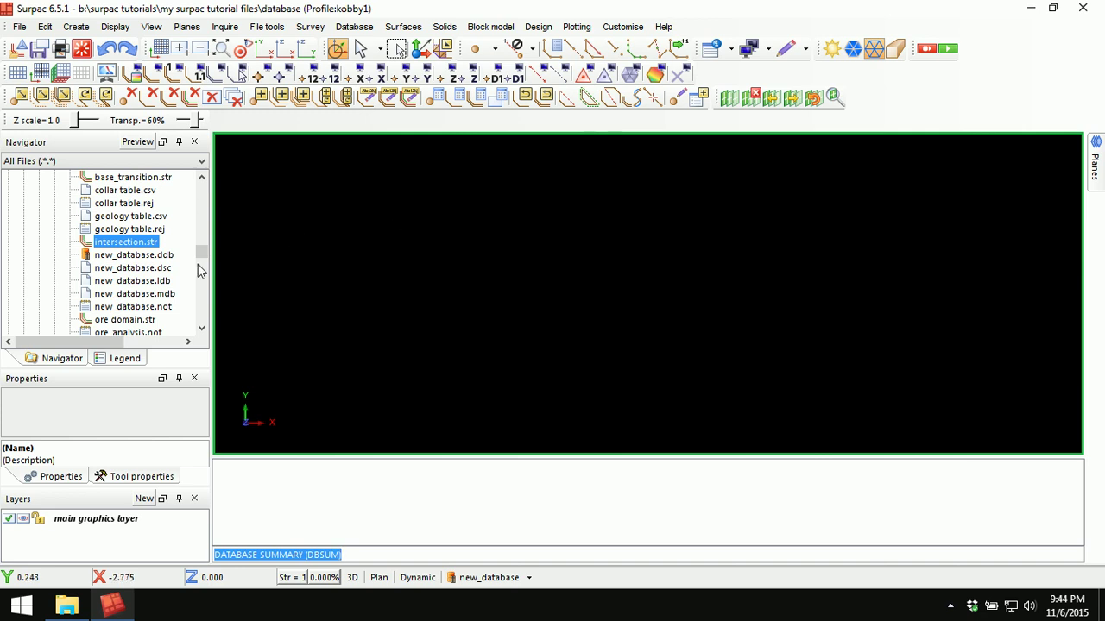
Step: Load the ore_domain1.dtm solid into the graphics view
scroll(142, 268, down, 3)
drag(124, 229, 518, 204)
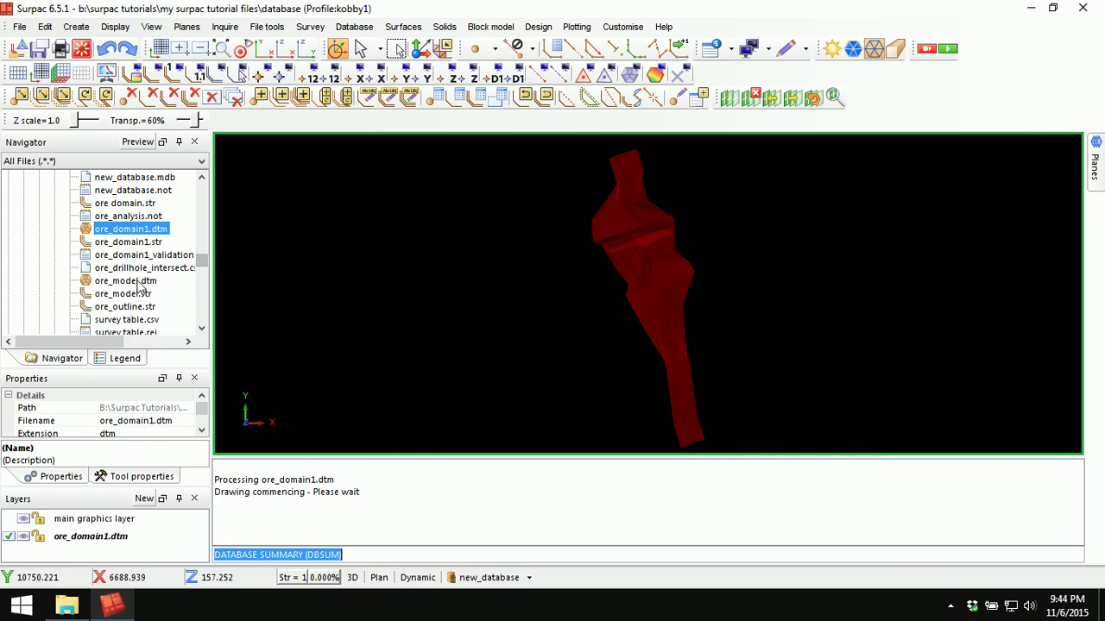
Step: Load the topography.dtm surface over the ore solid and set the transparency to 0% to inspect where the solid projects above the surface
scroll(138, 286, down, 2)
drag(126, 274, 415, 271)
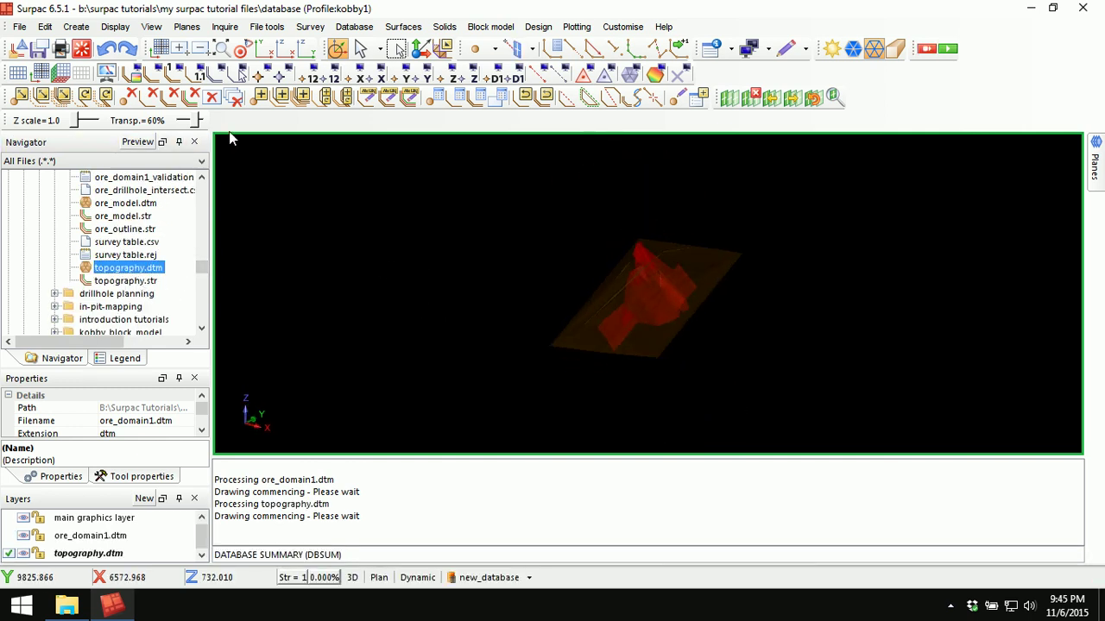
drag(197, 121, 176, 122)
drag(618, 267, 763, 356)
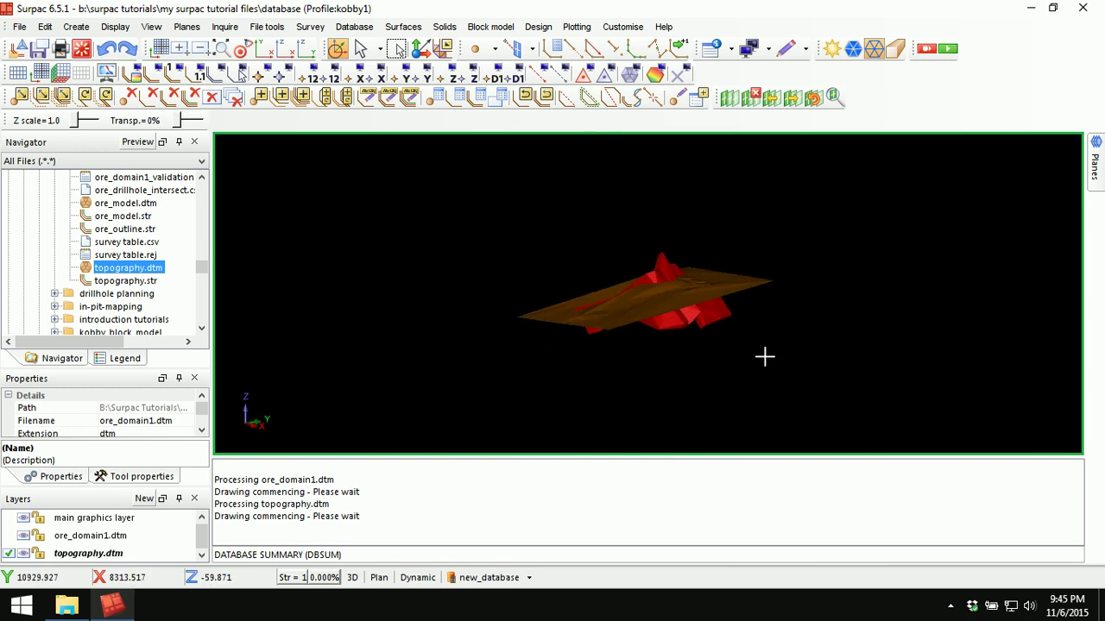
scroll(666, 303, up, 5)
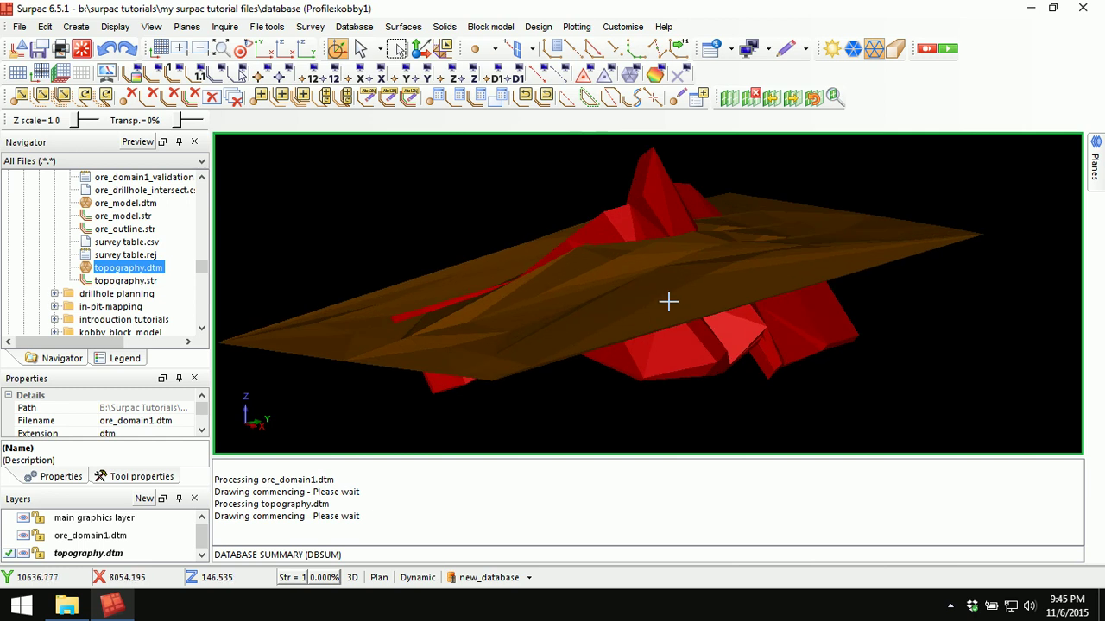
scroll(668, 301, down, 3)
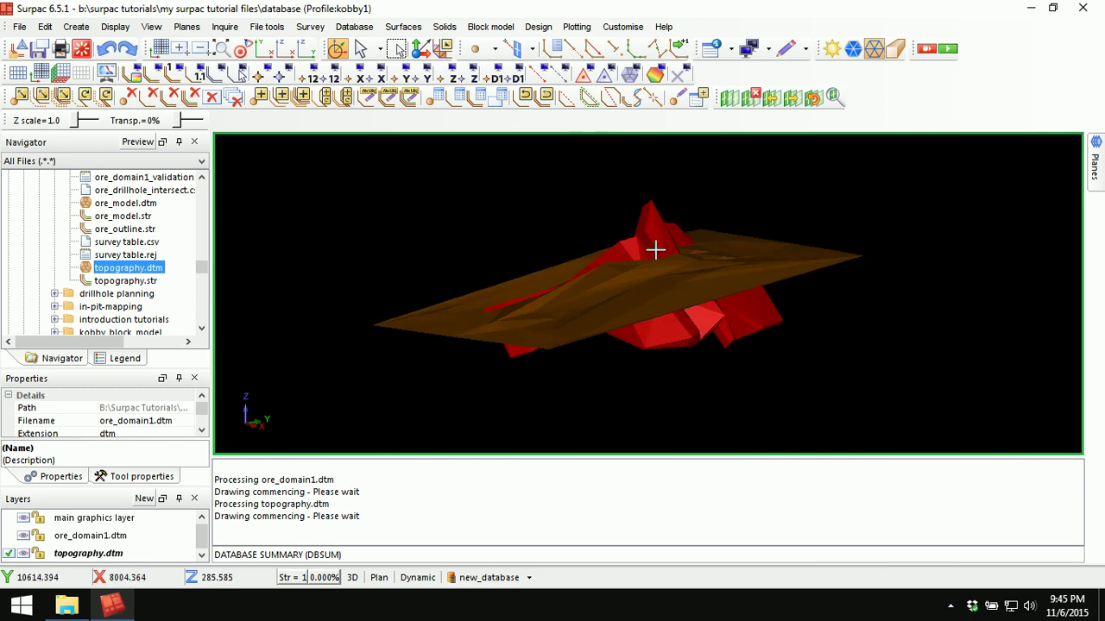
drag(679, 293, 708, 347)
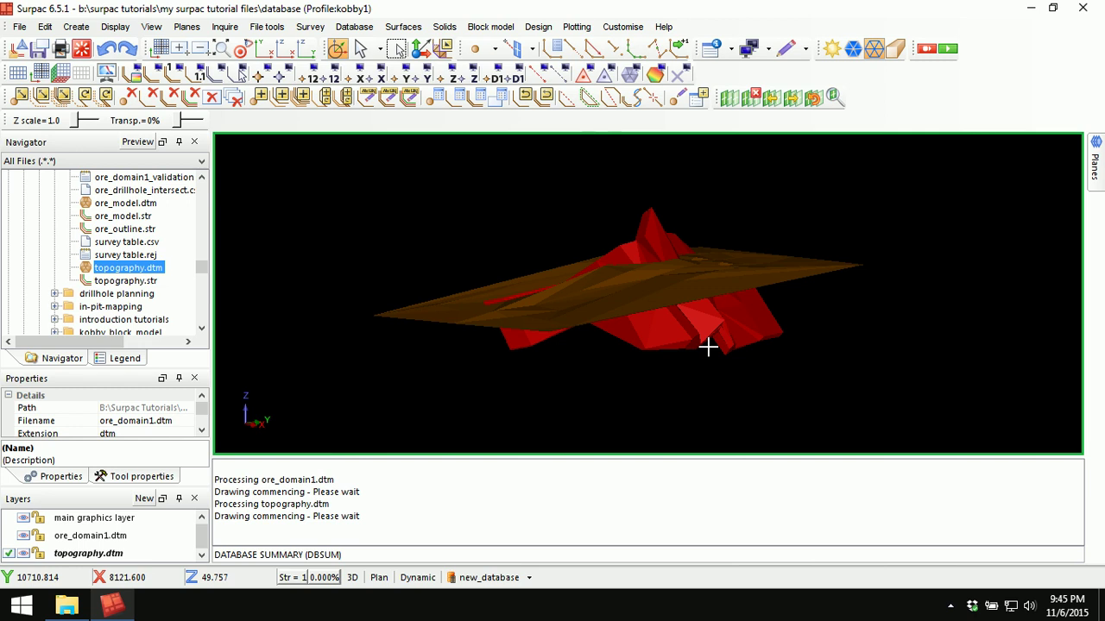
Step: Display the database drillholes with forest green default traces and no query constraints, and clear the message log
click(513, 581)
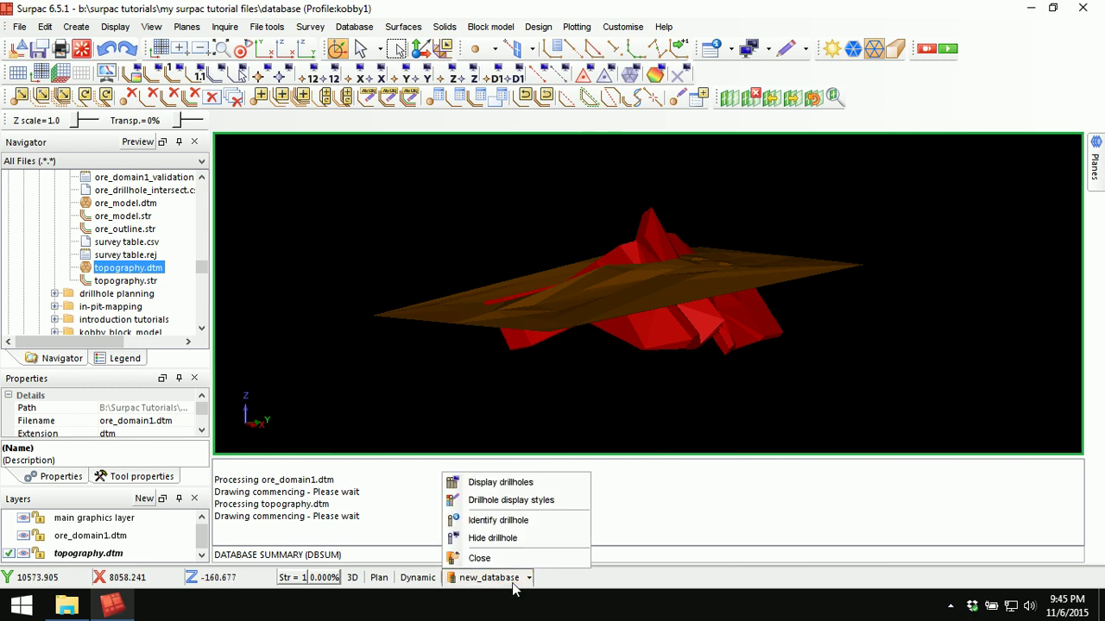
click(522, 484)
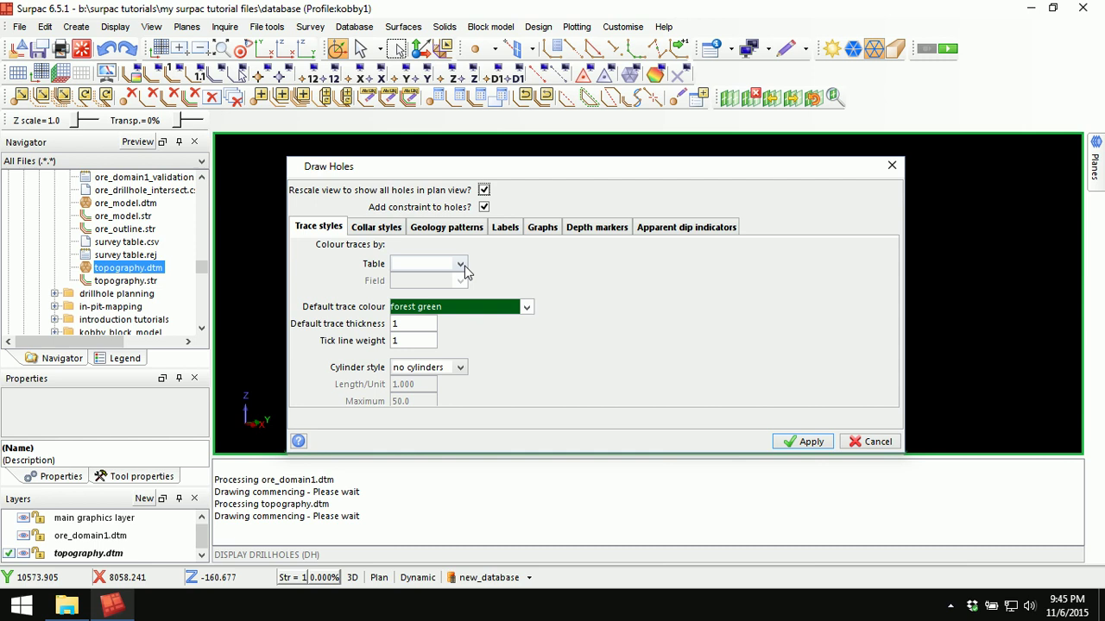
click(800, 441)
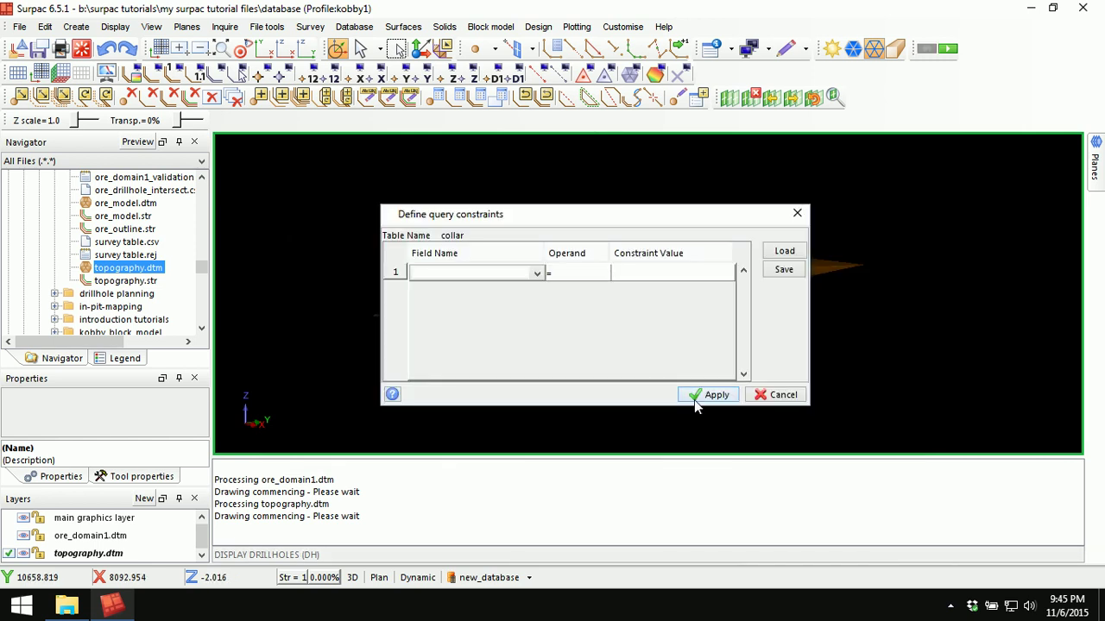
click(699, 393)
drag(573, 392, 518, 352)
scroll(648, 303, up, 5)
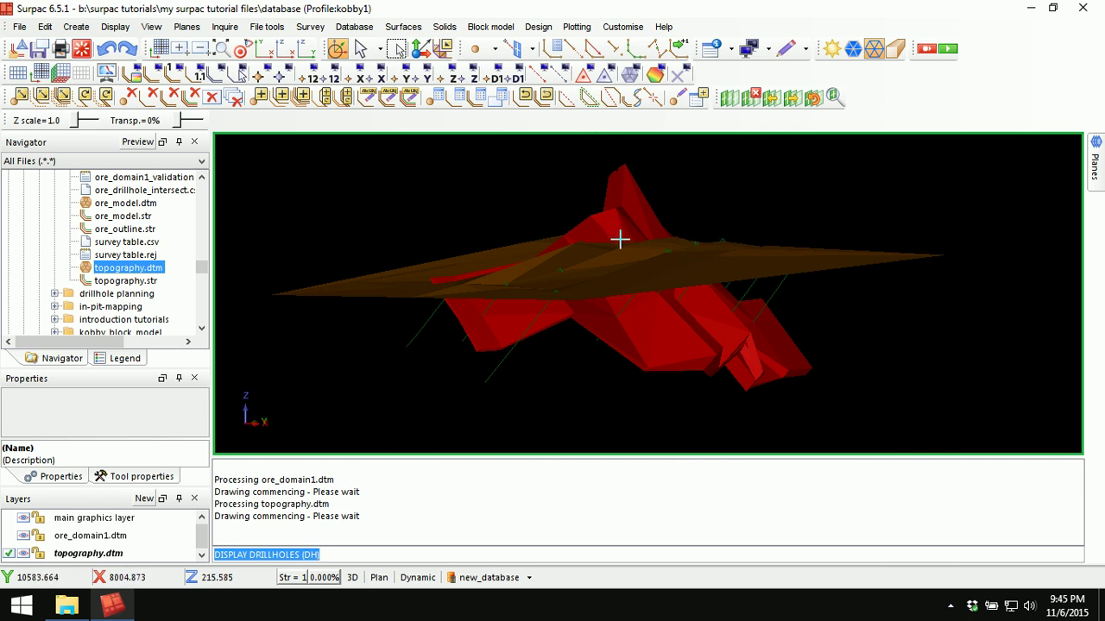
scroll(623, 240, down, 1)
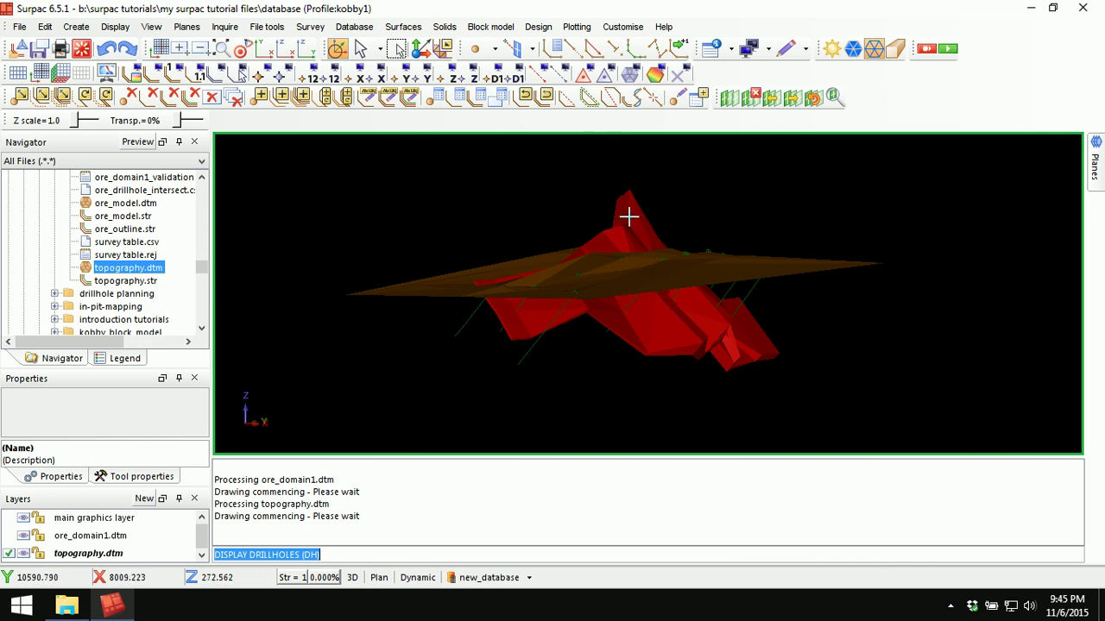
scroll(649, 234, up, 3)
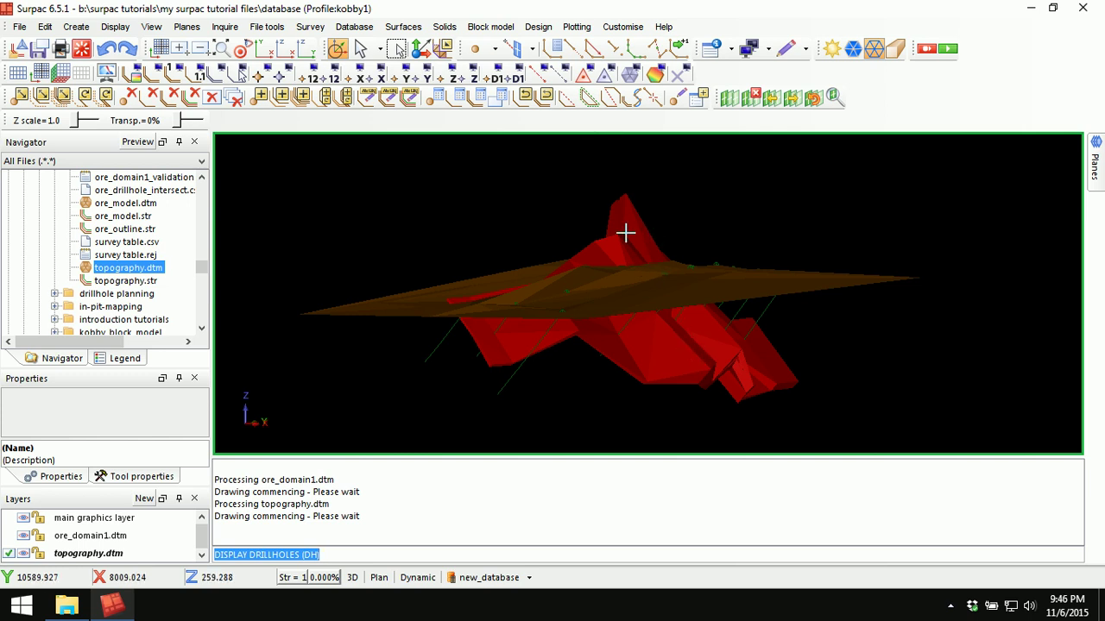
scroll(633, 227, down, 2)
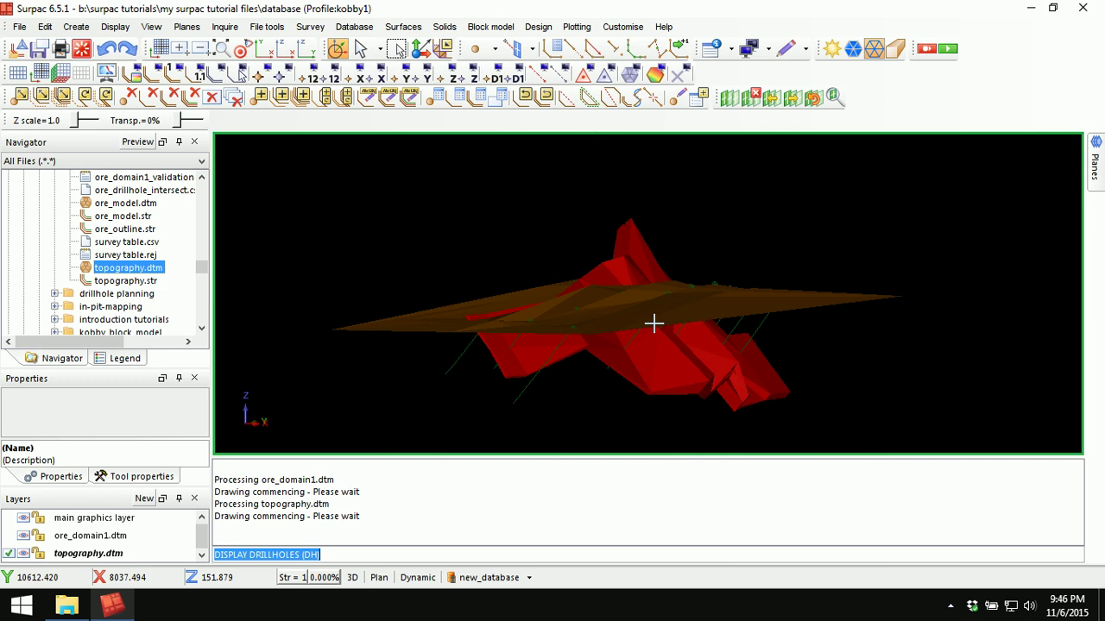
right_click(544, 477)
click(589, 489)
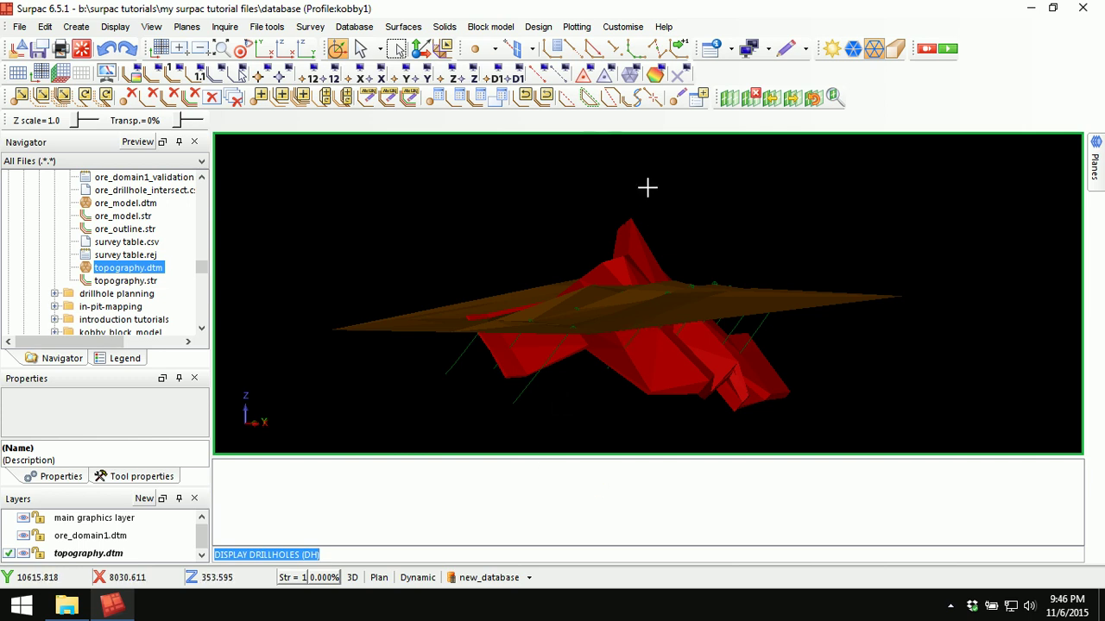
Step: Clip the ore_domain1 solid below the topography DTM into graphics layer ore_domain2 with object number 1, and clear the message log
click(444, 28)
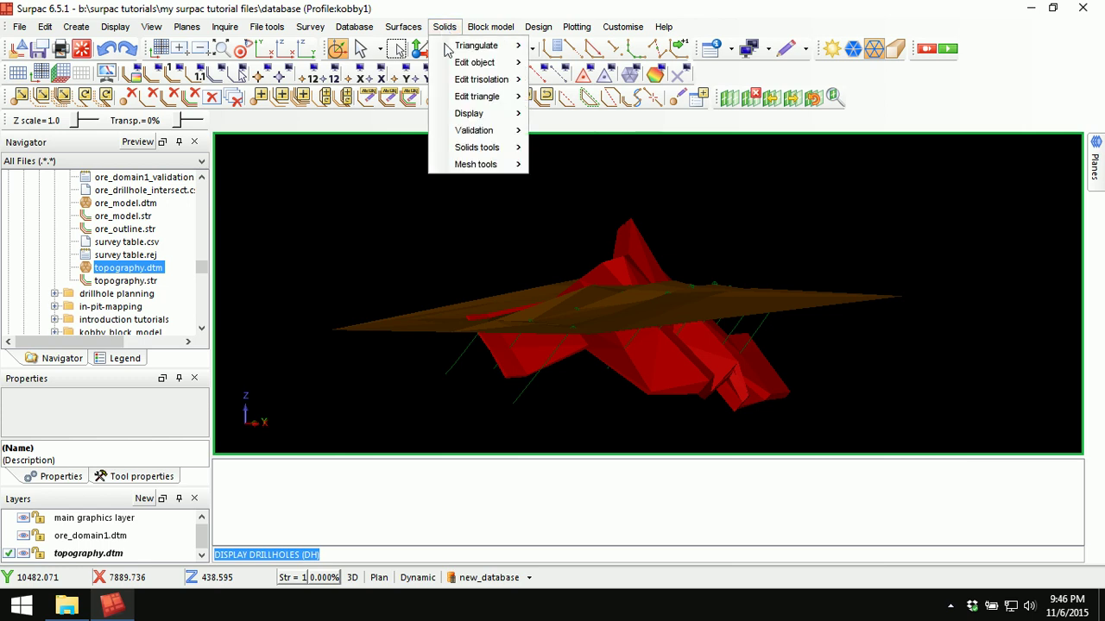
mouse_move(470, 154)
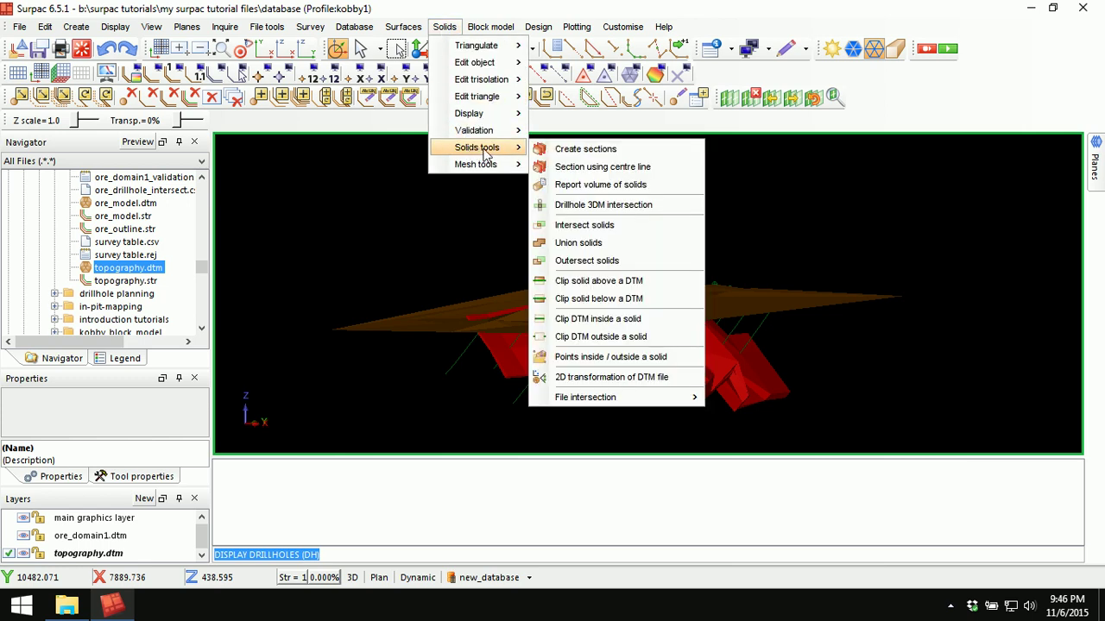
click(639, 306)
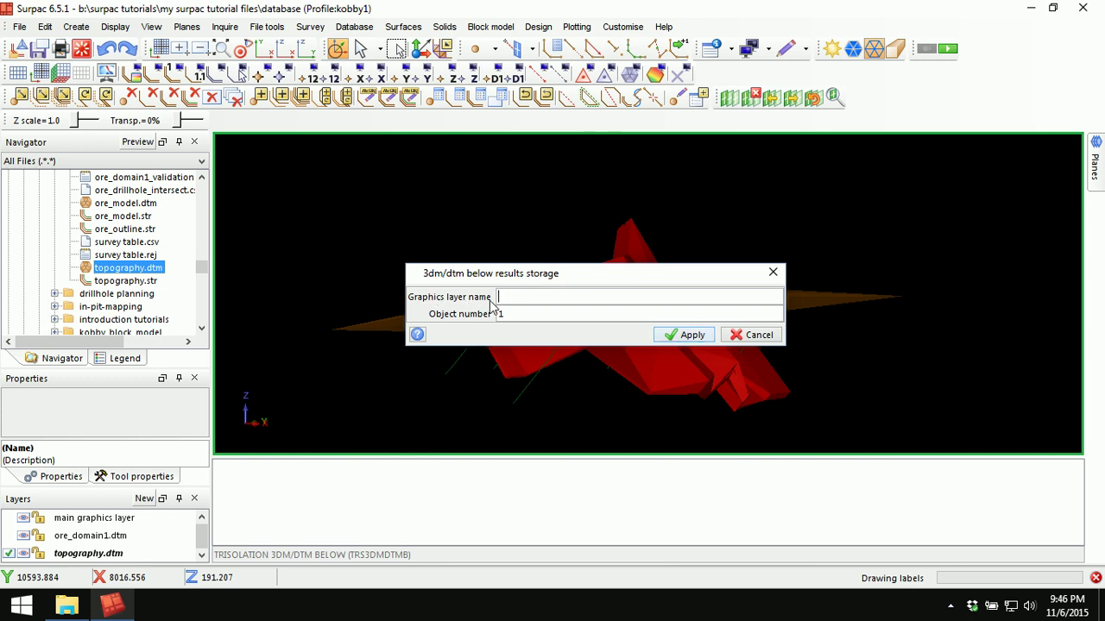
drag(592, 277, 601, 356)
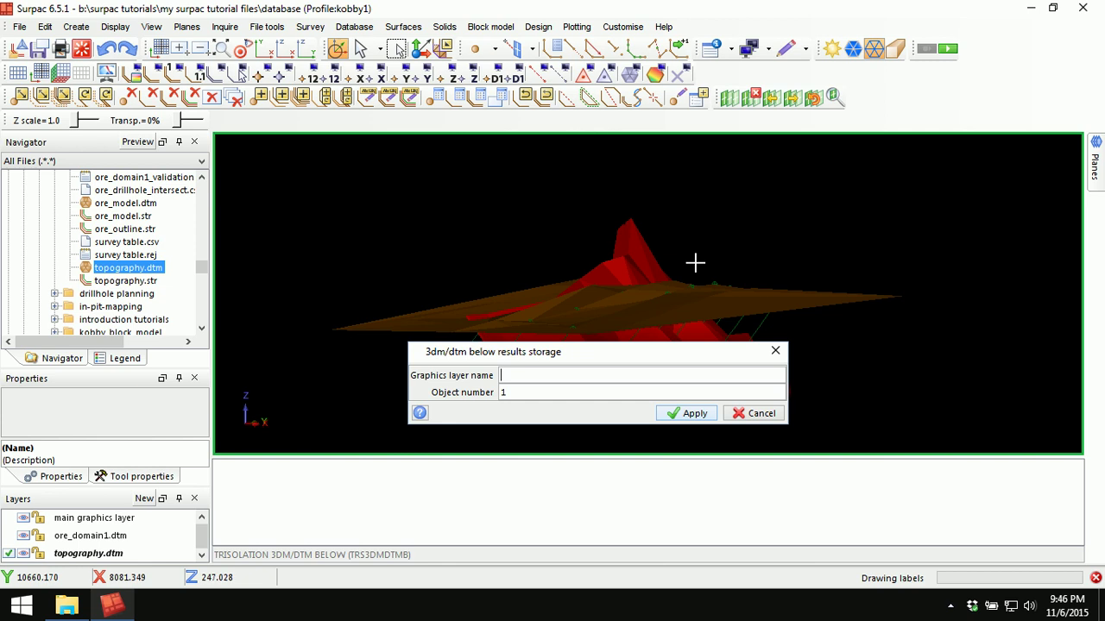
drag(613, 359, 620, 238)
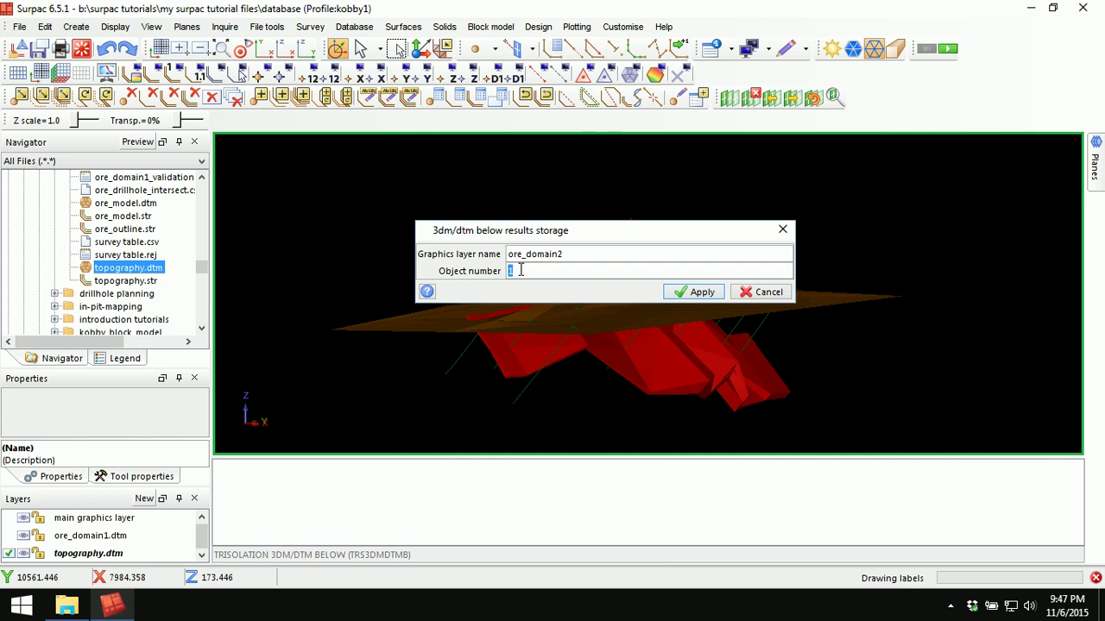
click(701, 294)
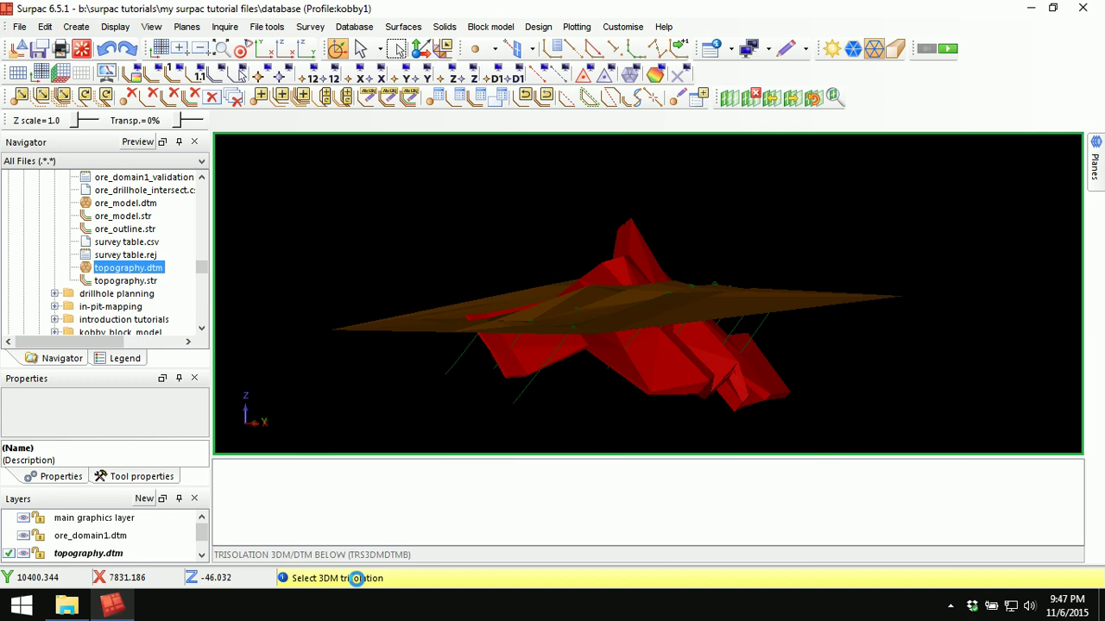
click(660, 360)
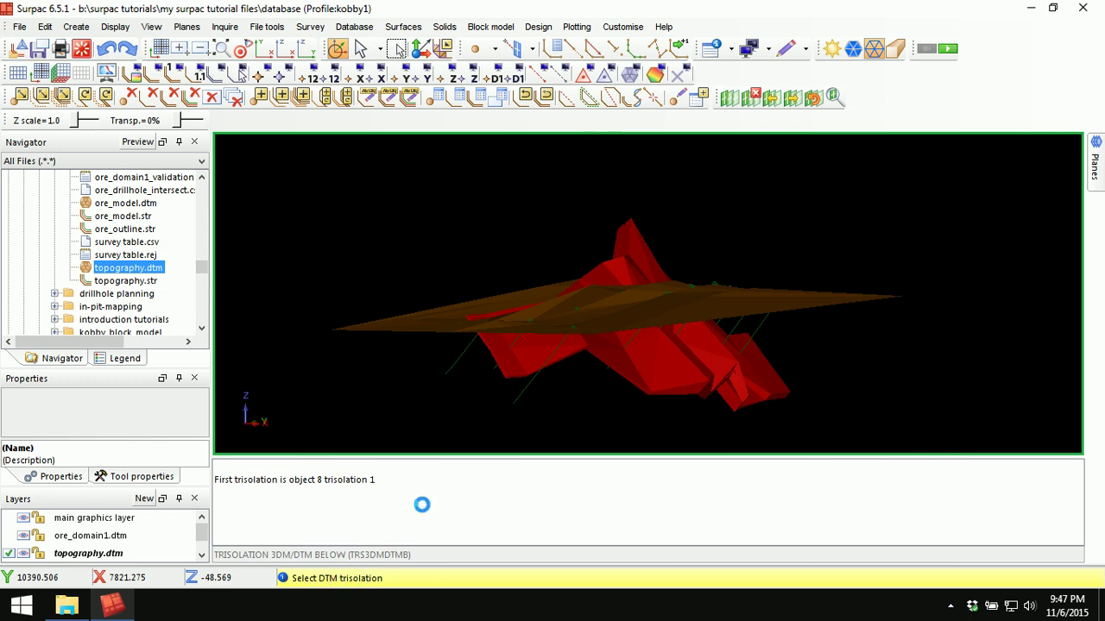
click(405, 321)
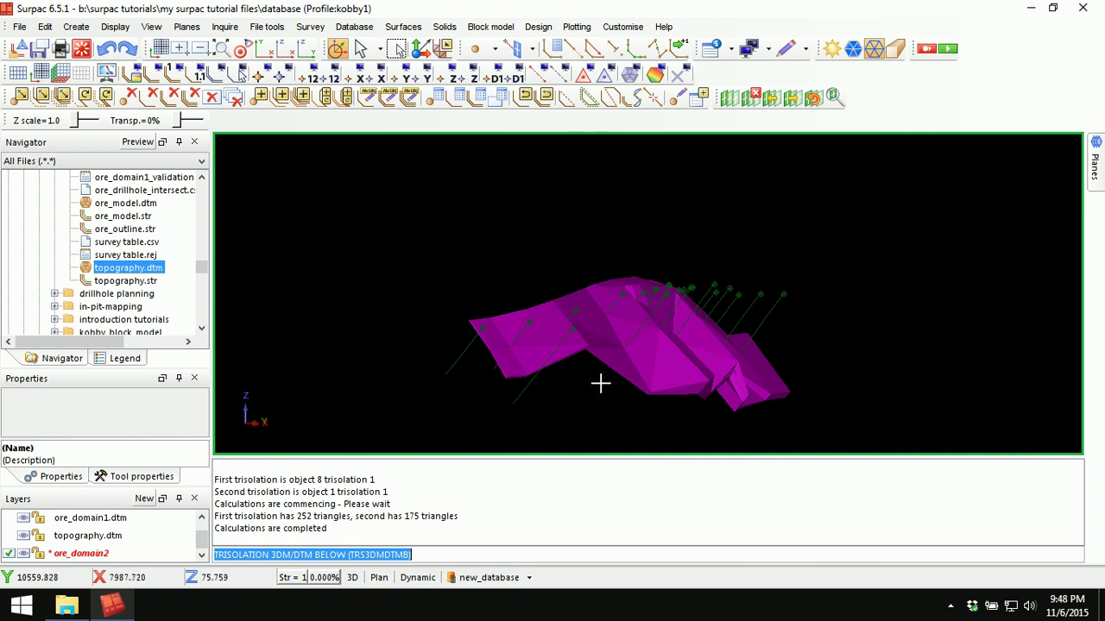
right_click(592, 491)
click(644, 499)
Step: Save the clipped solid as ore_domain2.dtm in binary format, clear the message log, and dismiss the CCleaner update notice
mouse_move(596, 414)
mouse_down()
mouse_move(616, 414)
mouse_move(604, 419)
mouse_up()
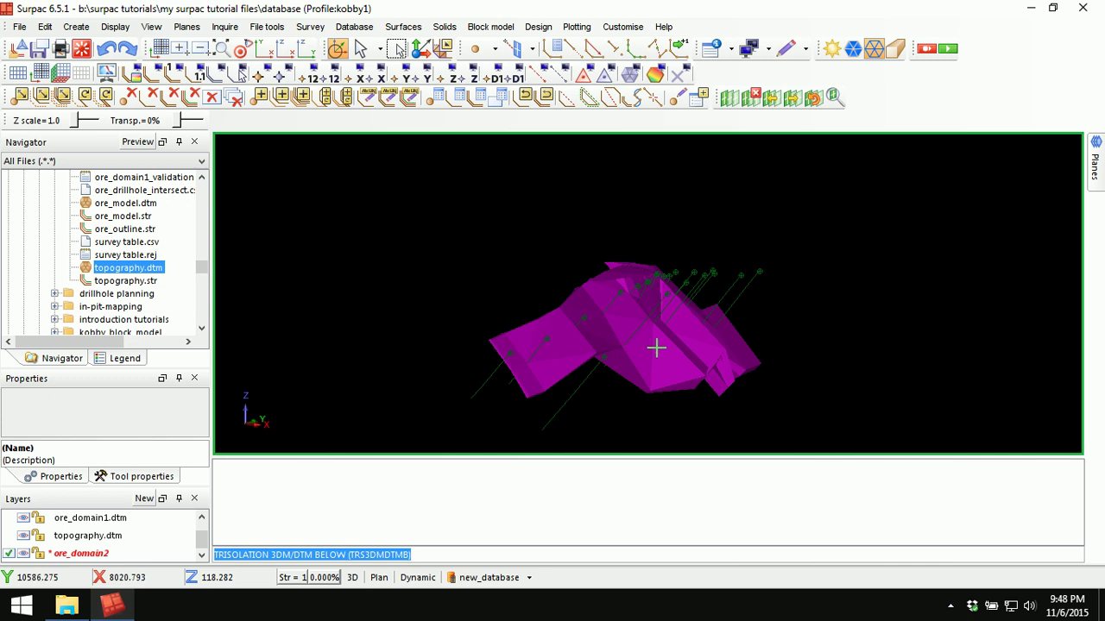
drag(809, 337, 784, 336)
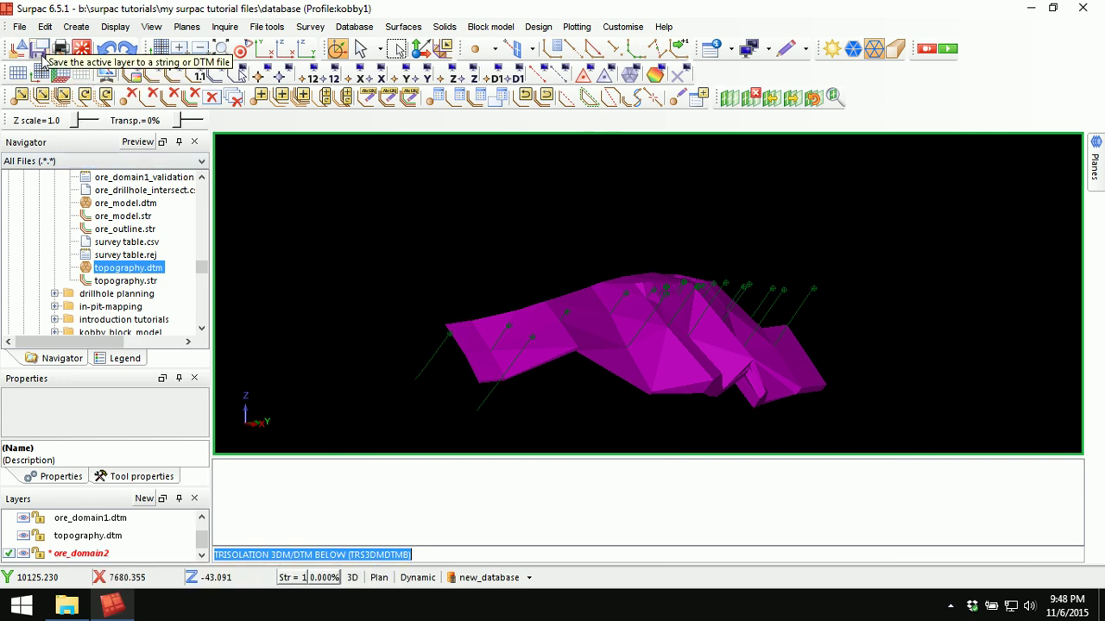
click(38, 48)
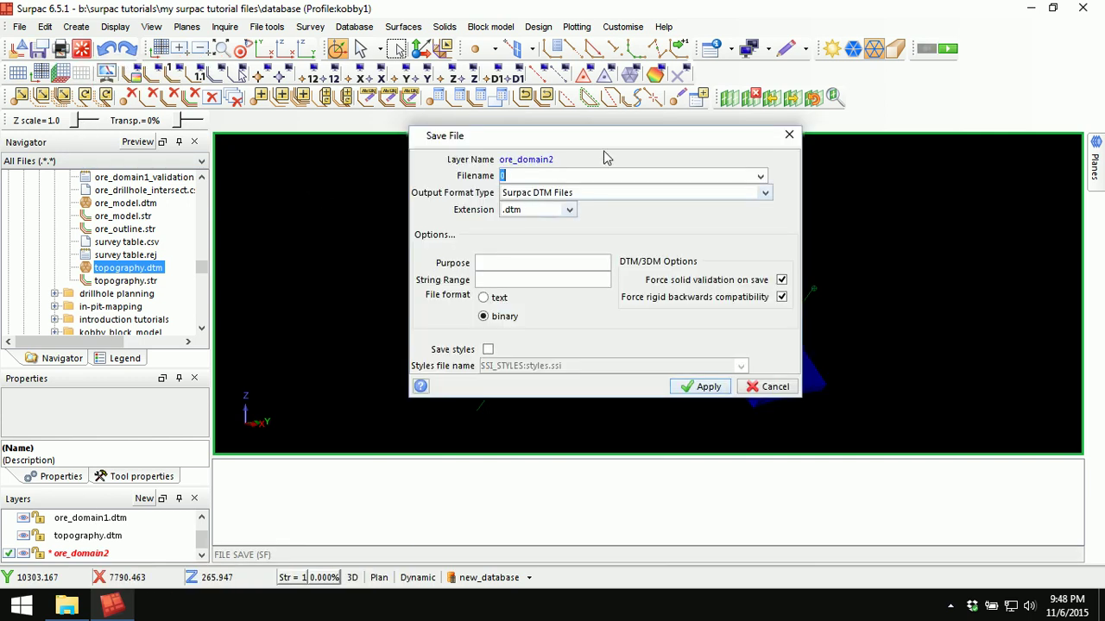
drag(629, 141, 647, 399)
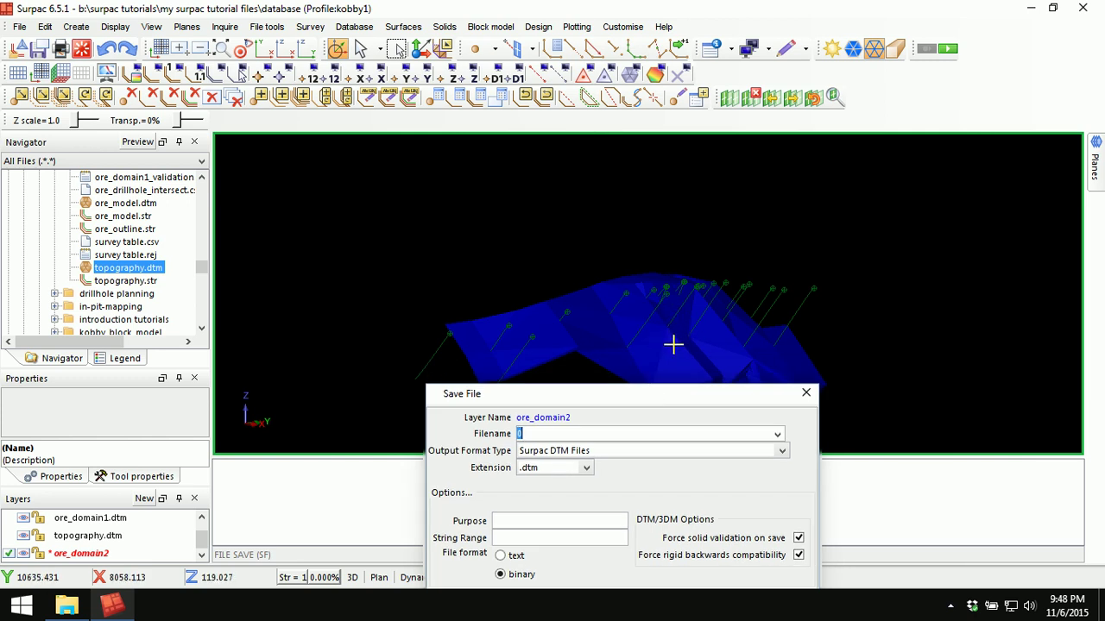
drag(624, 397, 613, 233)
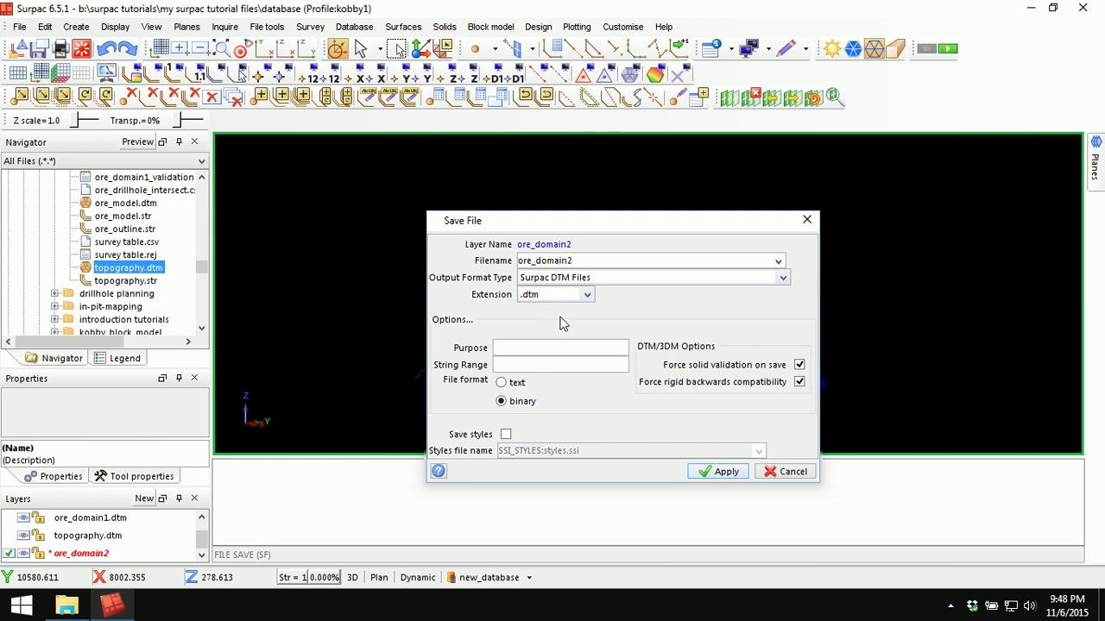
click(715, 471)
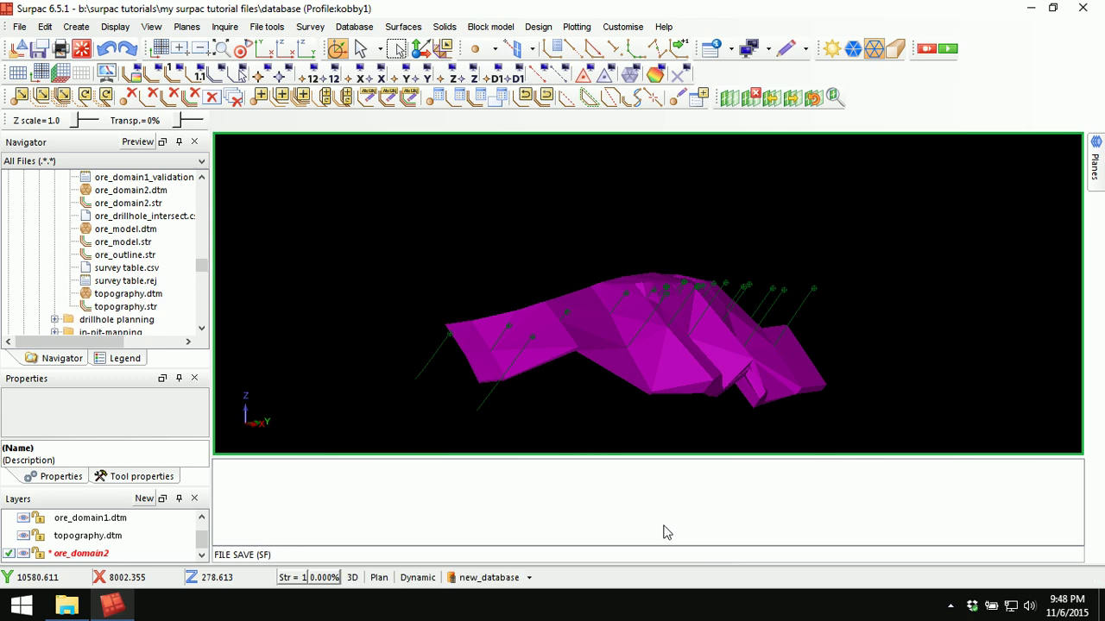
right_click(598, 482)
click(654, 489)
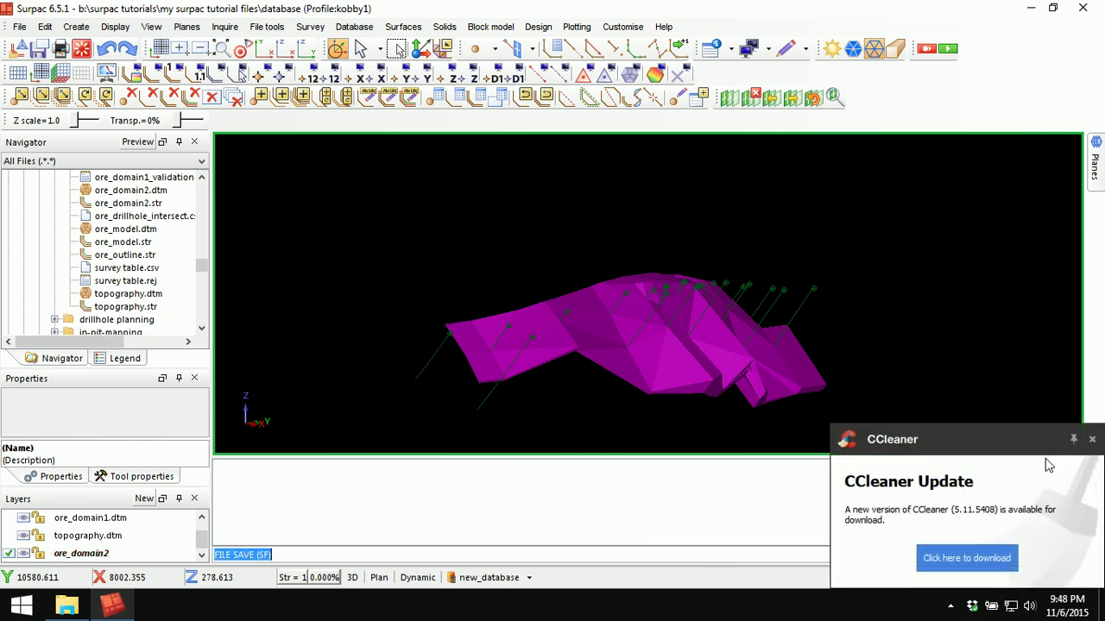
click(1091, 441)
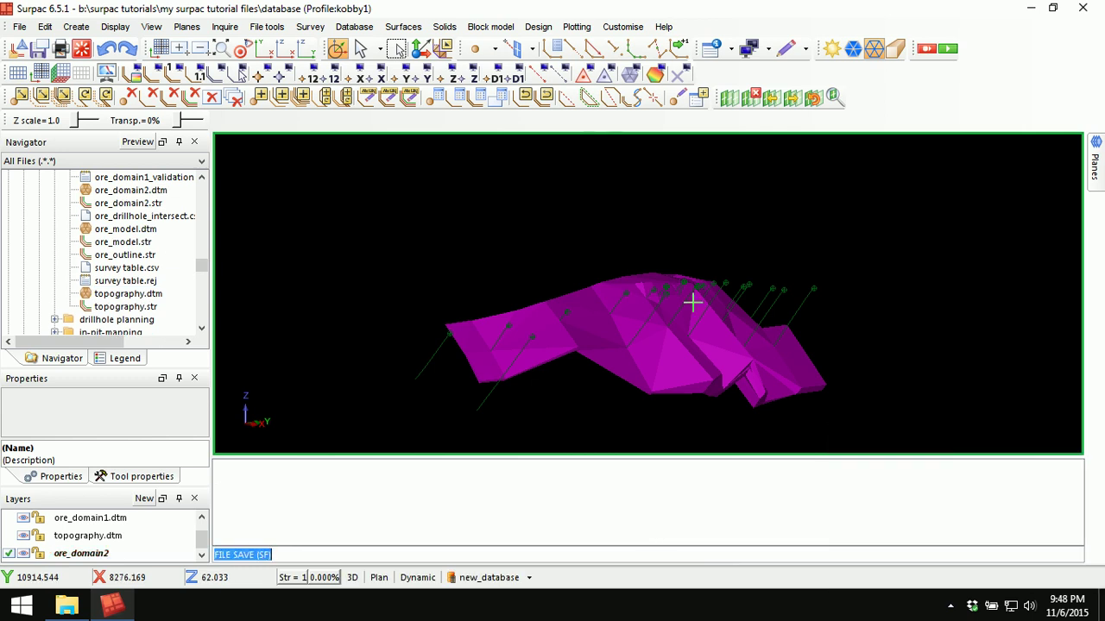
Step: Reset the graphics view and load the saved ore_domain2.dtm solid
click(82, 49)
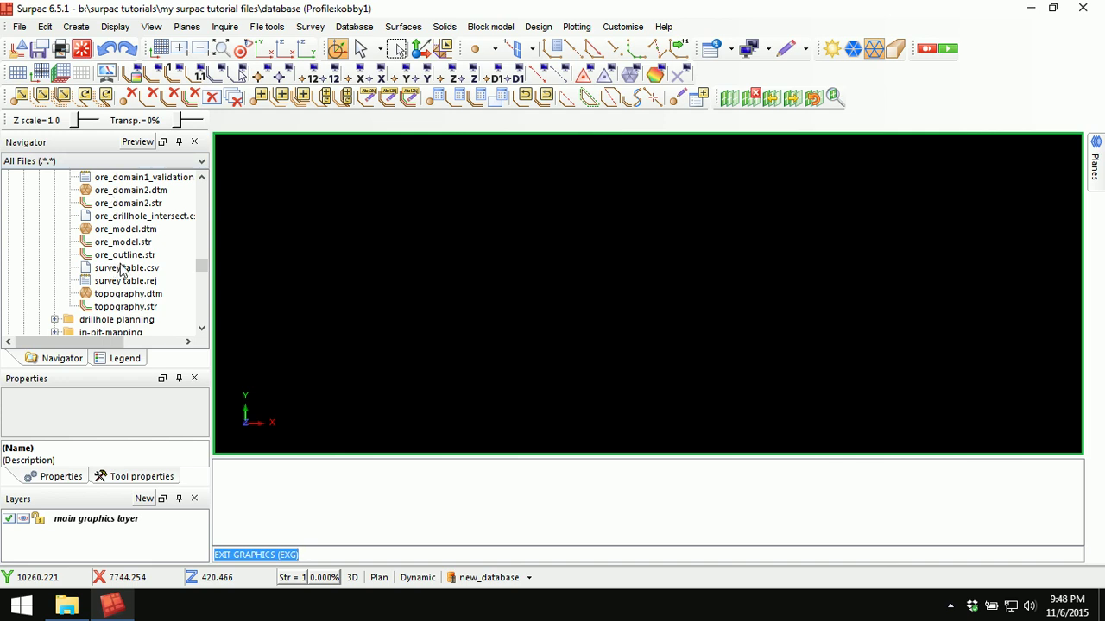
scroll(119, 243, up, 1)
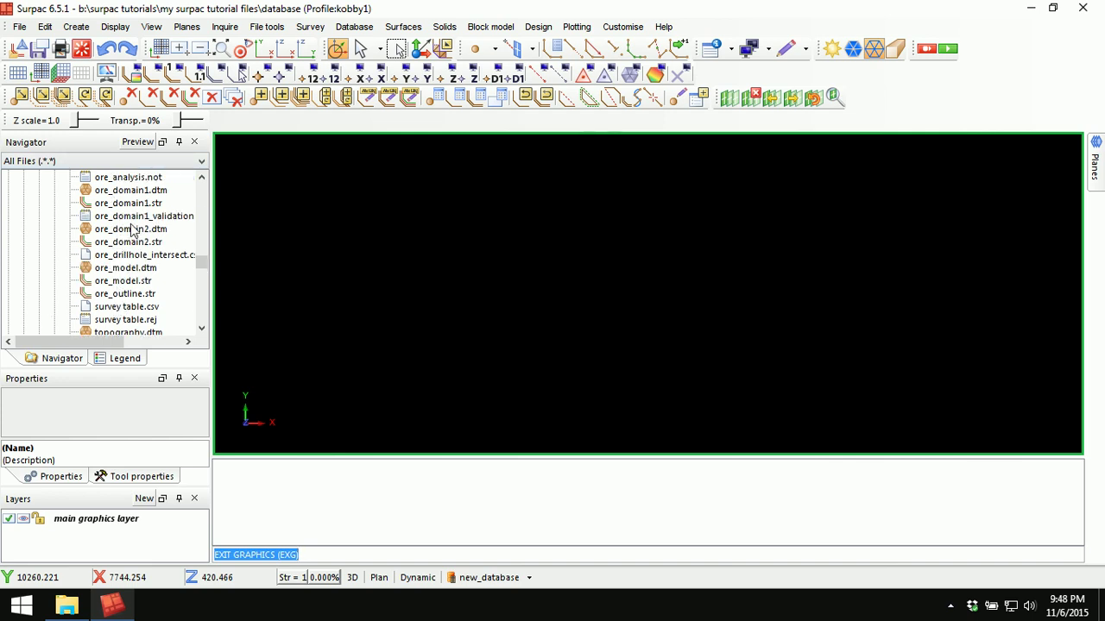
drag(133, 233, 419, 239)
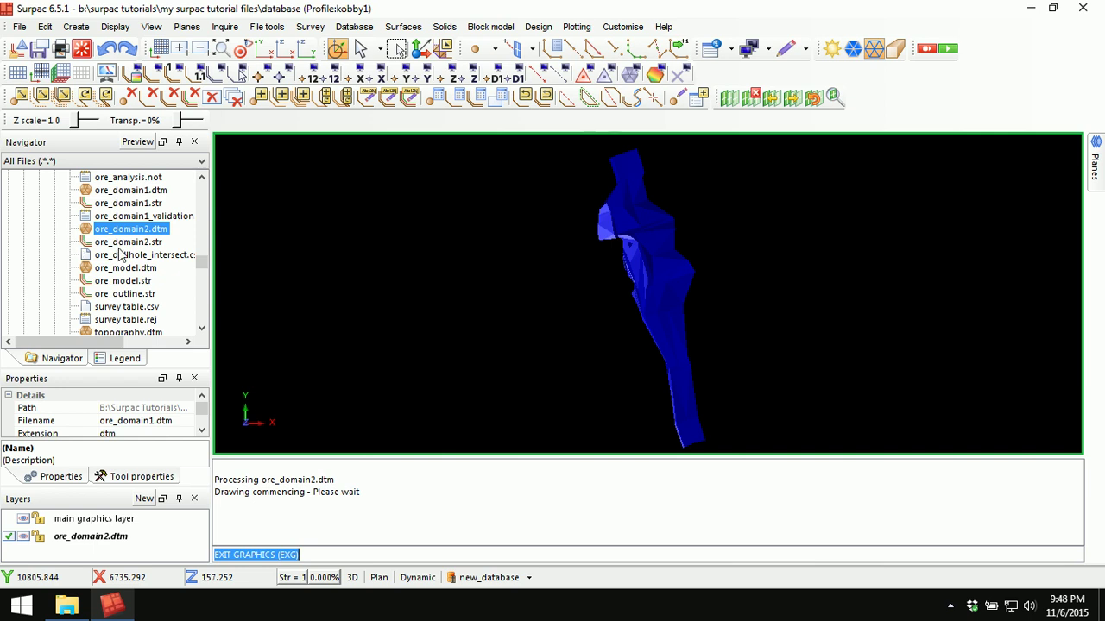
Step: Load topography.dtm over the clipped solid, check the solid against the surface, and clear the message log
scroll(117, 256, down, 1)
drag(131, 294, 407, 278)
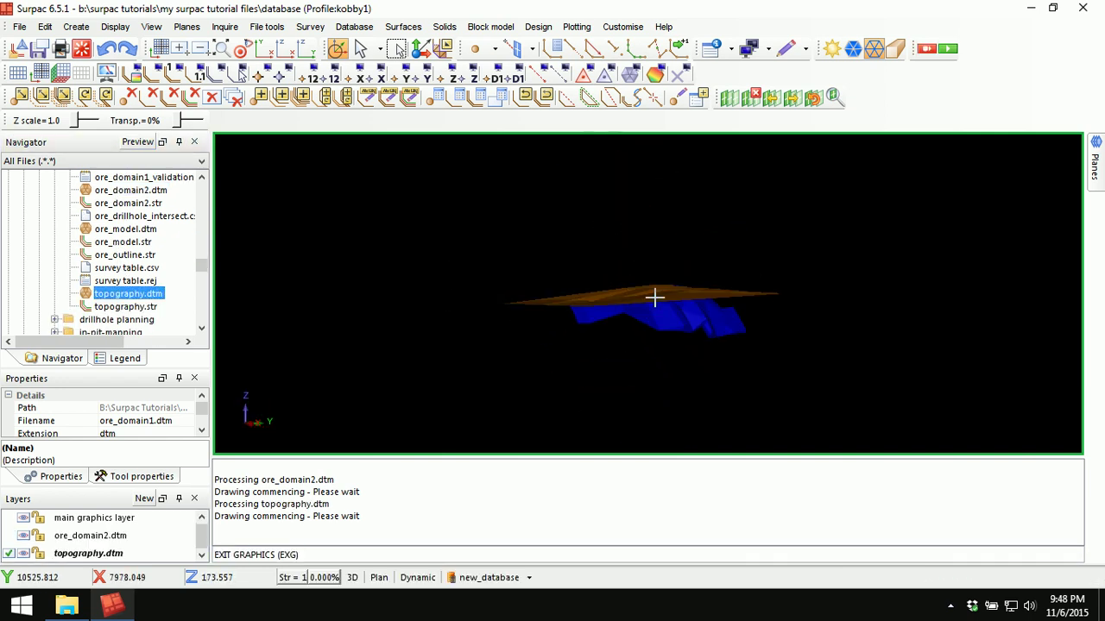
scroll(653, 335, up, 2)
drag(653, 335, 676, 357)
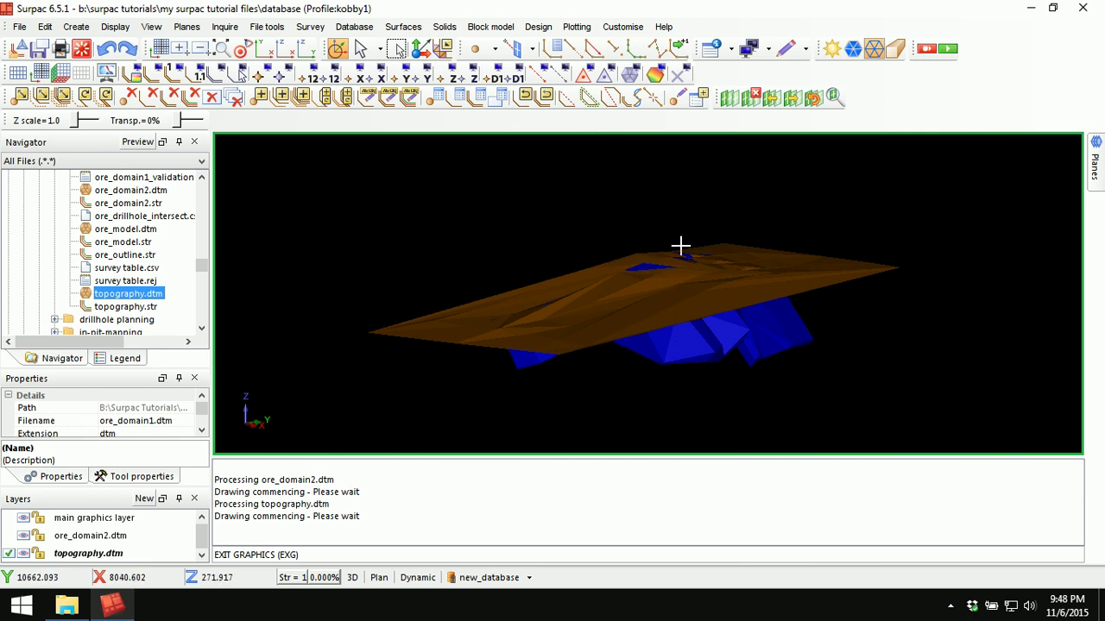
right_click(547, 482)
click(603, 489)
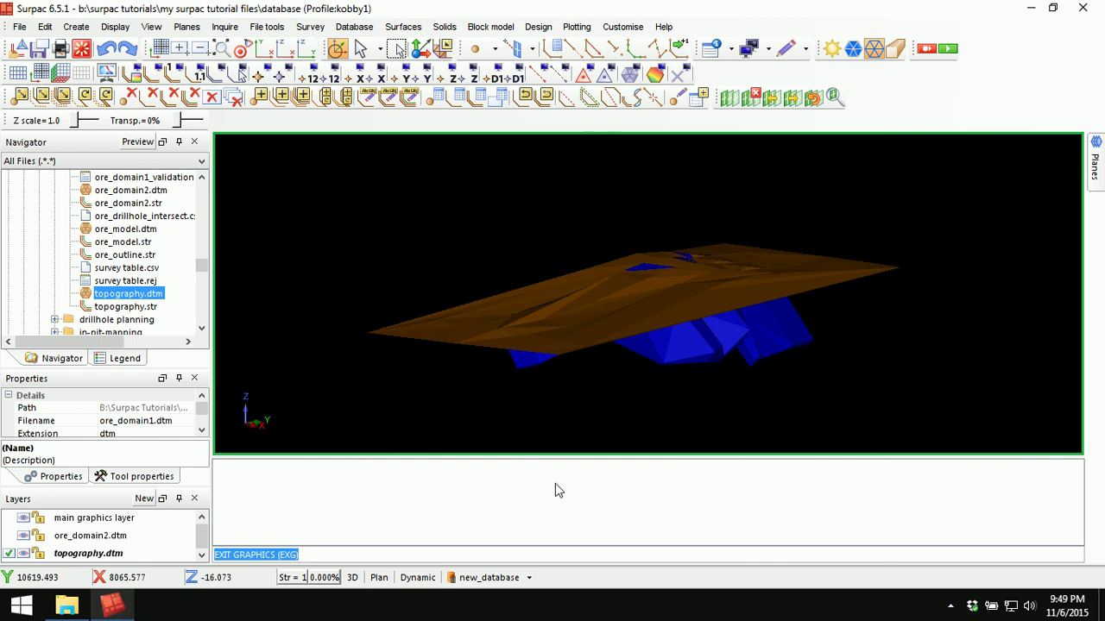
Step: Display all database drillholes with the default trace style and no query constraints, and inspect them against the topography and clipped solid
text(dh)
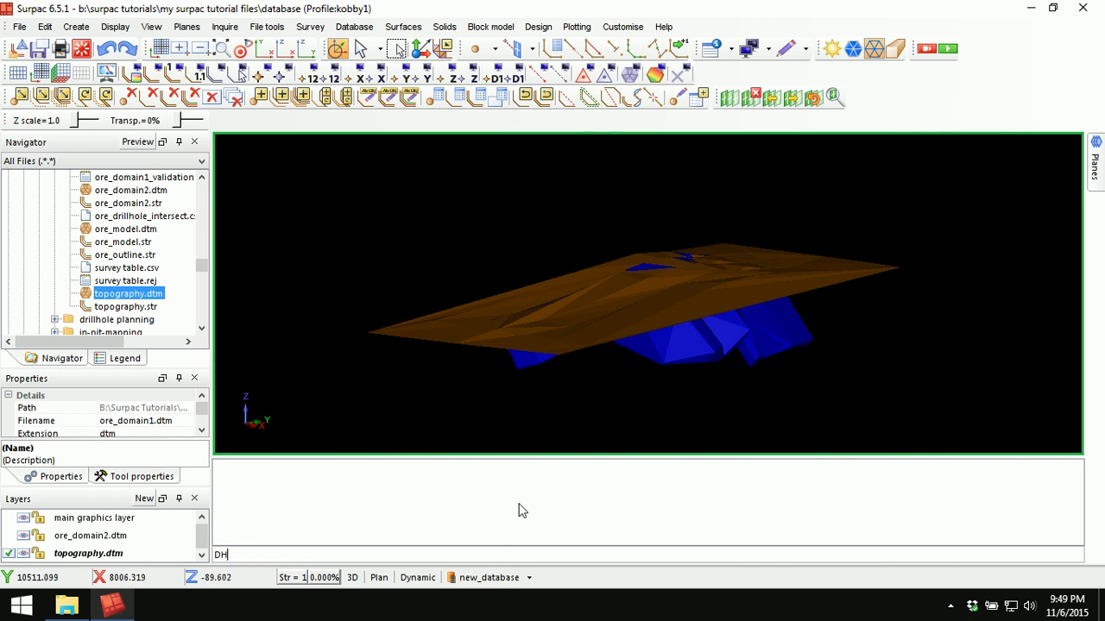
key(Return)
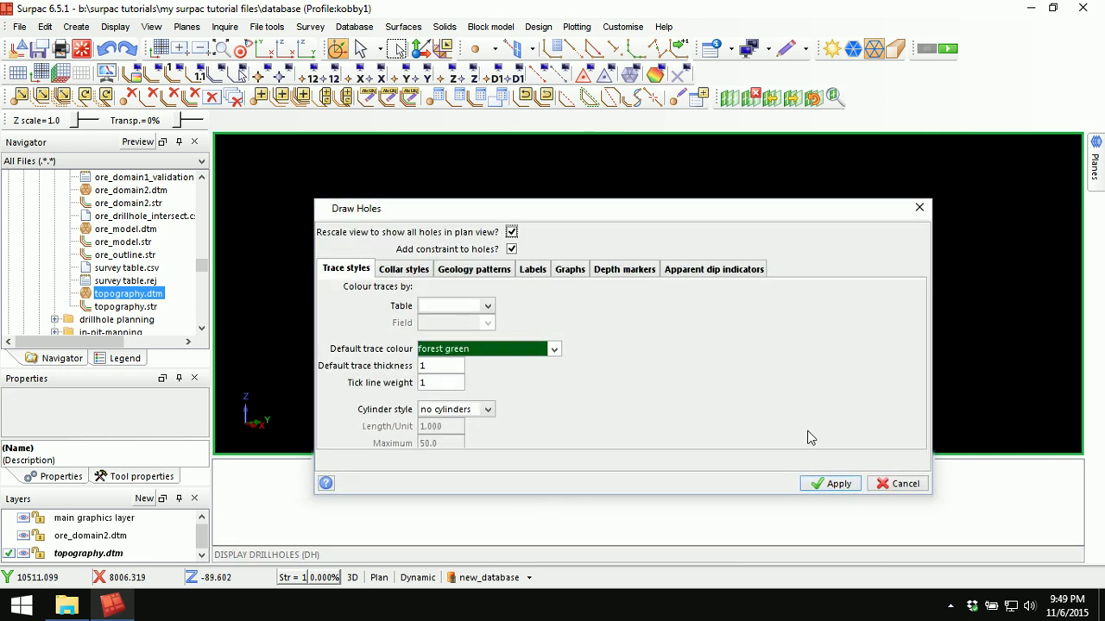
click(836, 483)
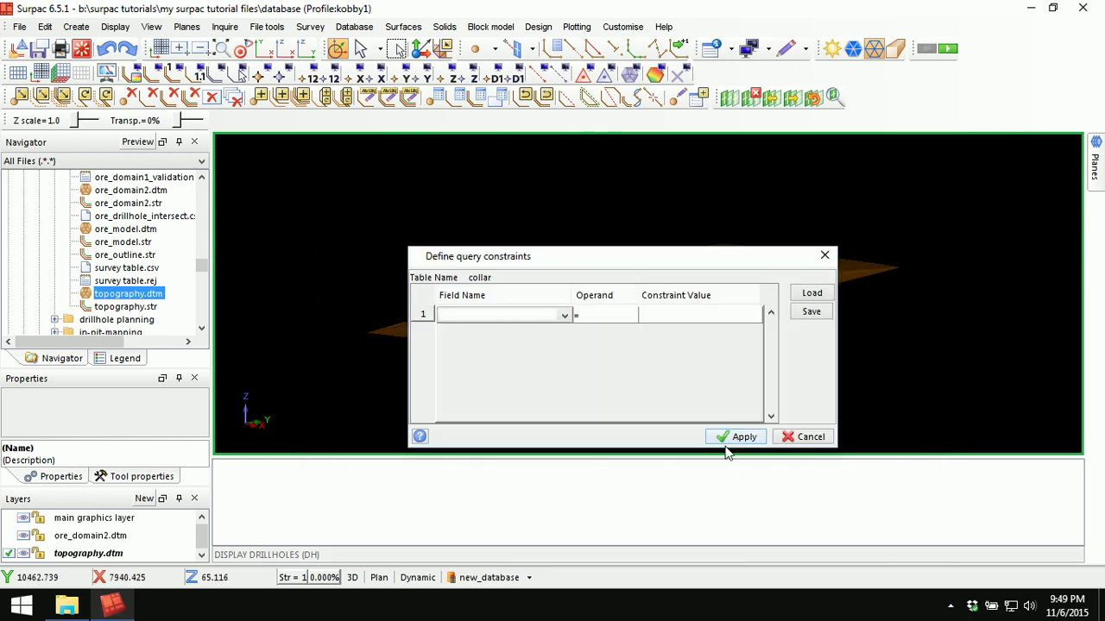
click(734, 436)
mouse_move(616, 375)
mouse_down()
mouse_move(540, 340)
mouse_move(572, 336)
mouse_up()
scroll(653, 316, up, 4)
mouse_move(655, 331)
mouse_down()
mouse_move(664, 333)
mouse_move(644, 333)
mouse_up()
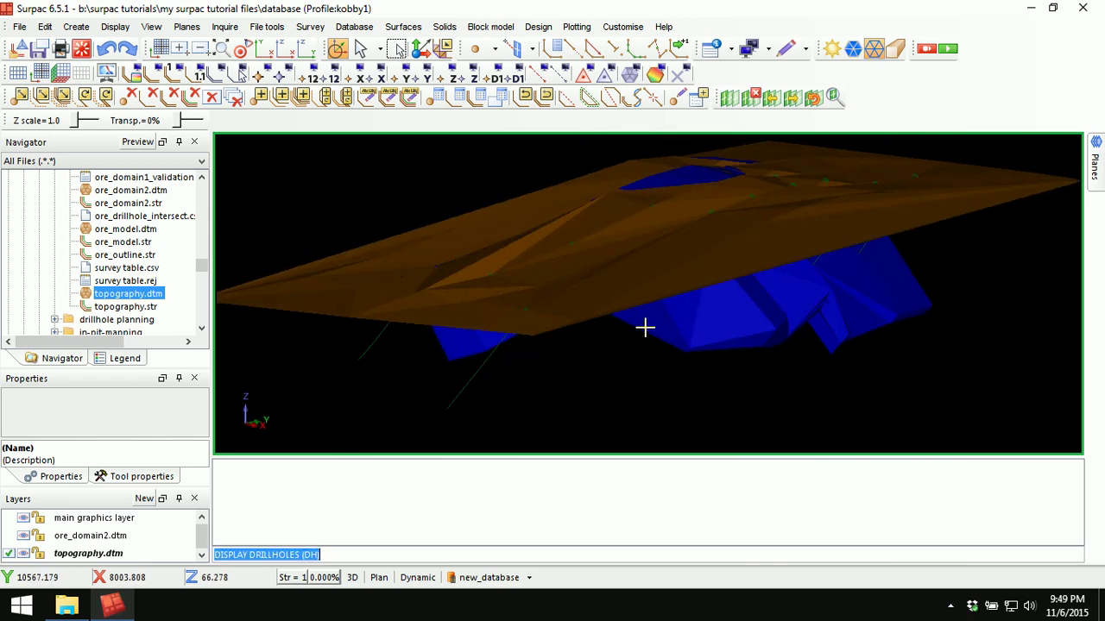
scroll(648, 324, down, 2)
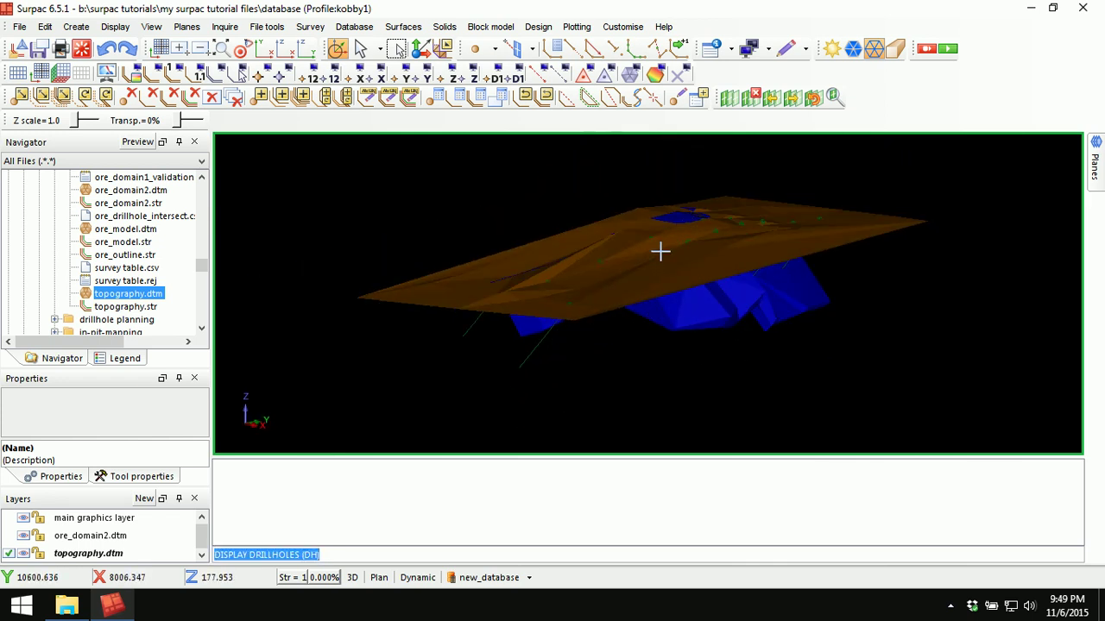
mouse_move(662, 265)
mouse_down()
mouse_move(696, 262)
mouse_move(693, 274)
mouse_move(657, 267)
mouse_up()
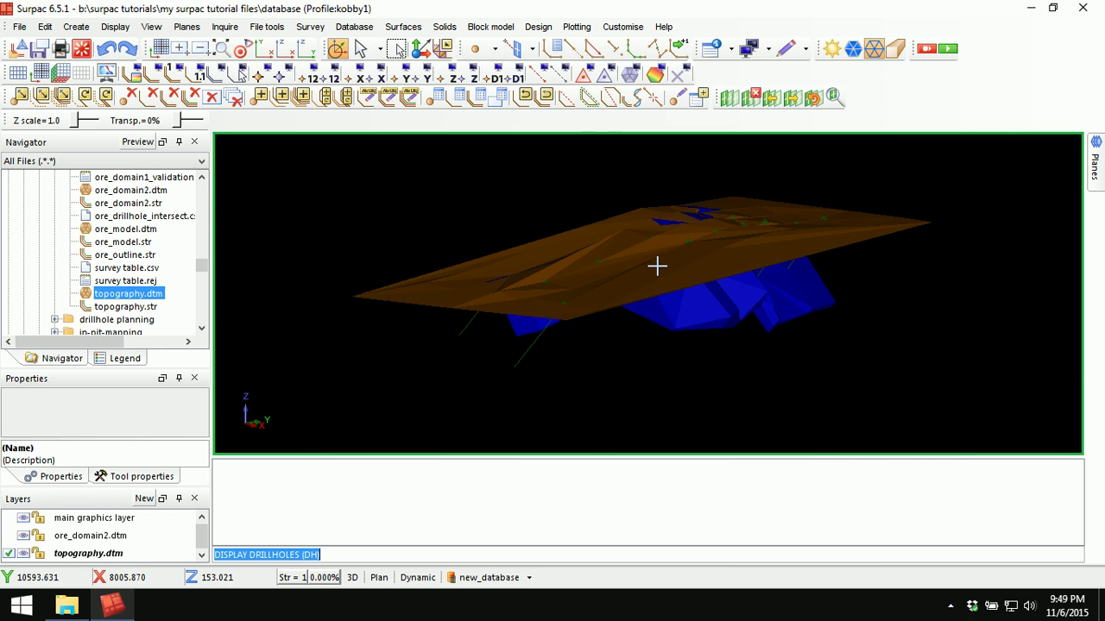